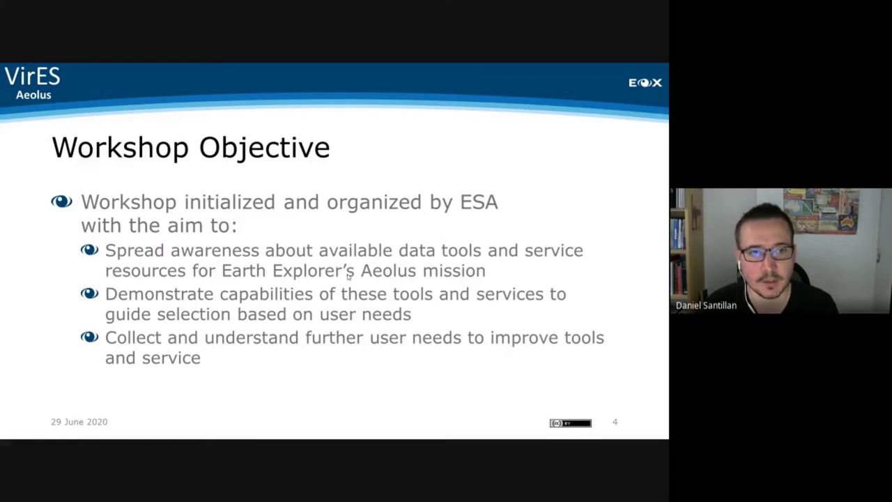
pyautogui.press('Right')
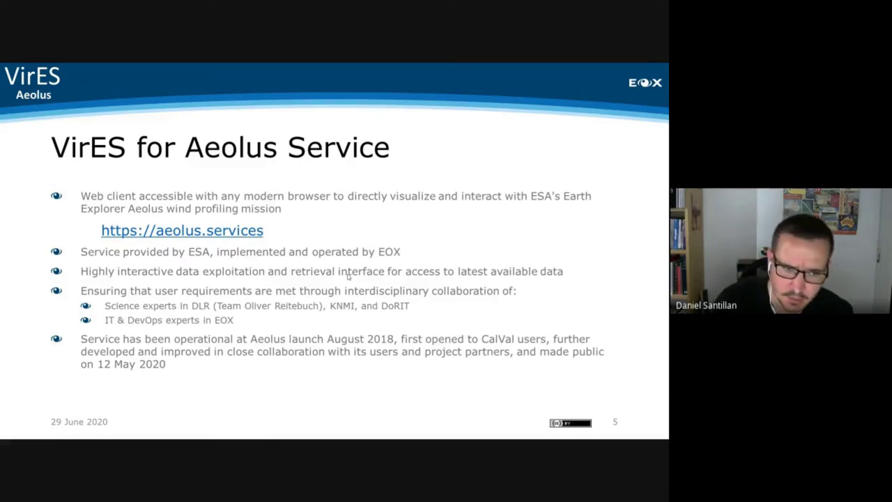
pyautogui.press('Right')
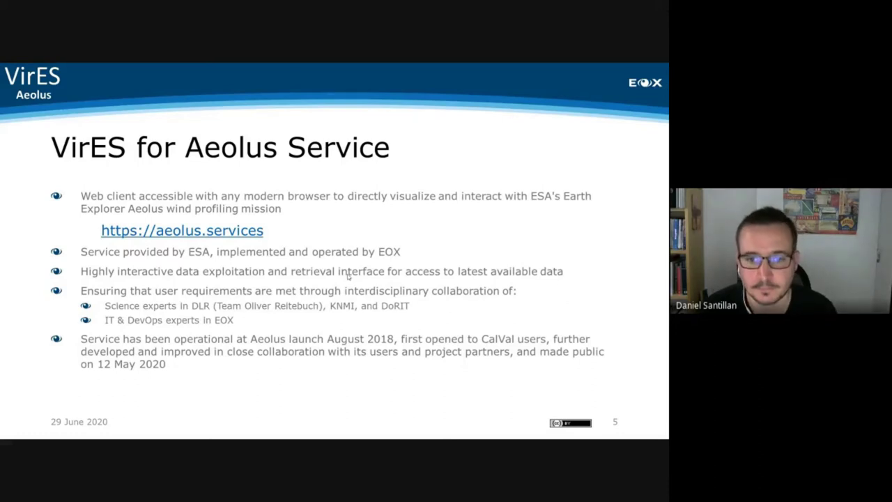
pyautogui.press('Right')
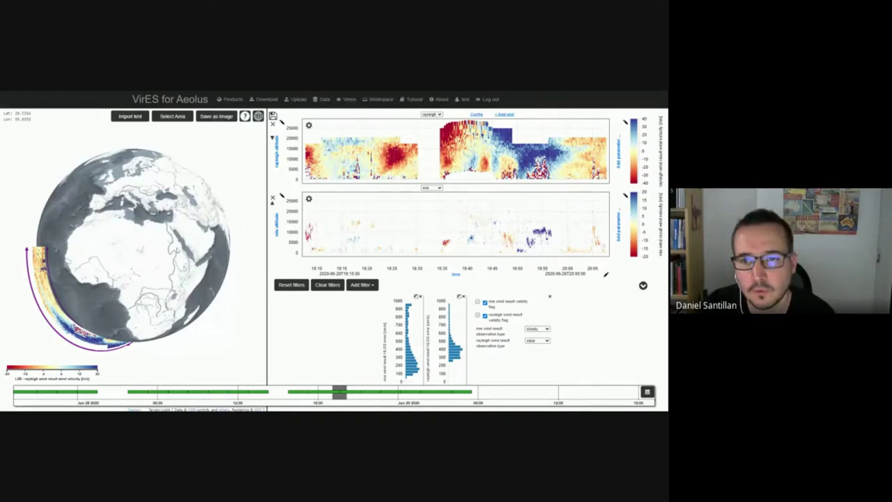
# Start the built-in tutorial and read its explanations of the Products panel, the L2B settings and the data configuration.
pyautogui.click(414, 100)
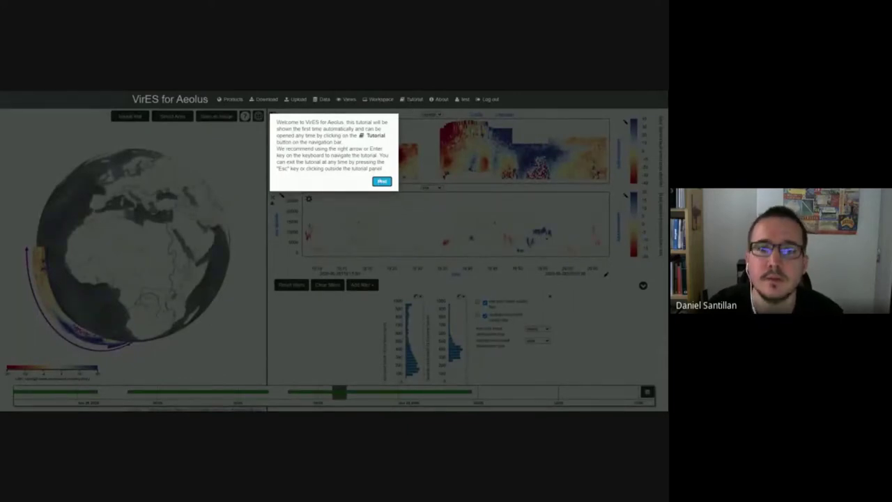
pyautogui.click(381, 182)
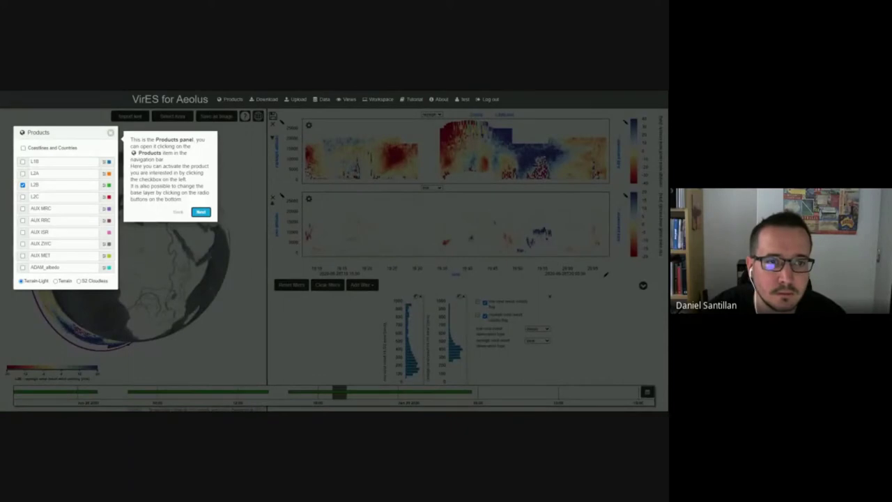
pyautogui.click(201, 212)
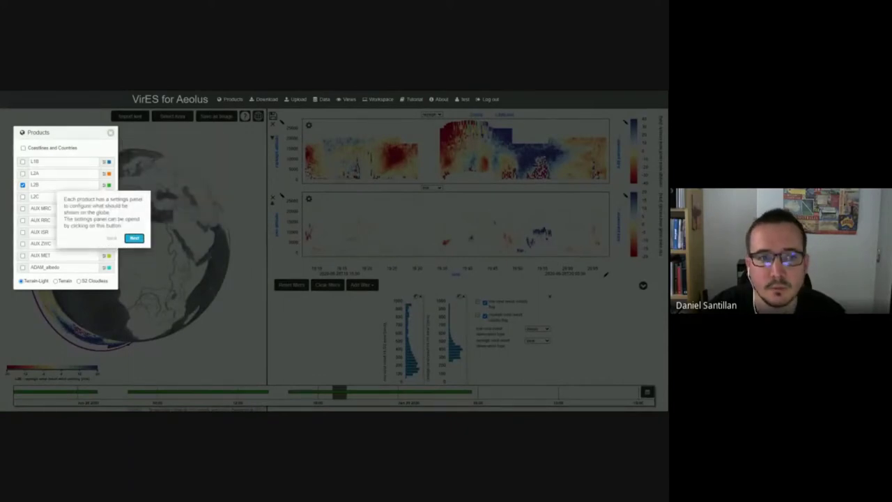
pyautogui.press('Right')
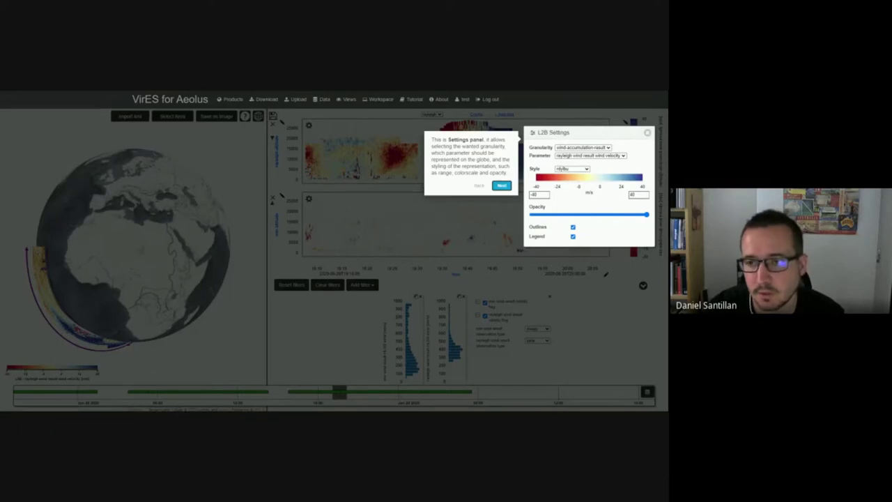
pyautogui.press('Right')
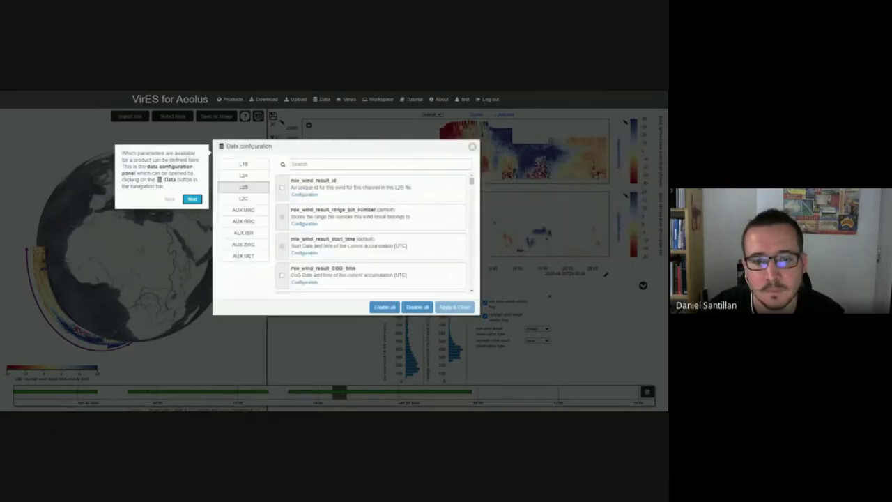
pyautogui.press('Right')
pyautogui.press('Right')
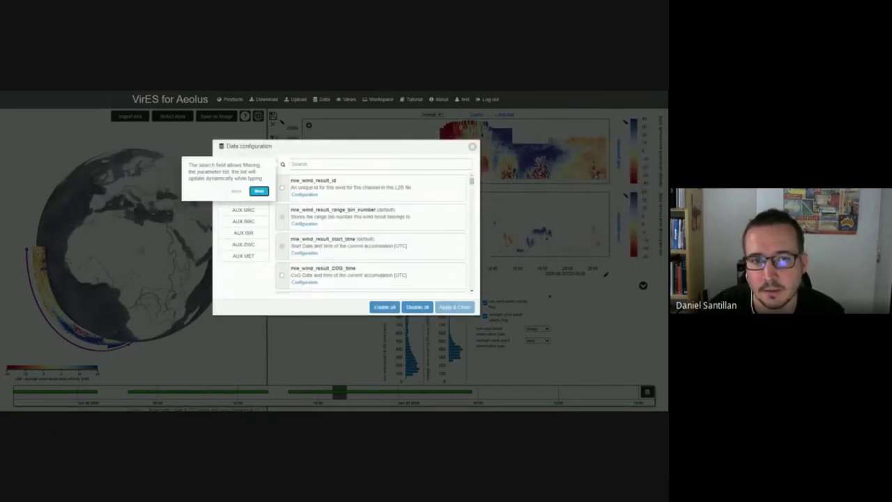
# Read the tutorial's explanations of the timebar, date widget, analytics panel and axis settings, and exit the tutorial.
pyautogui.press('Right')
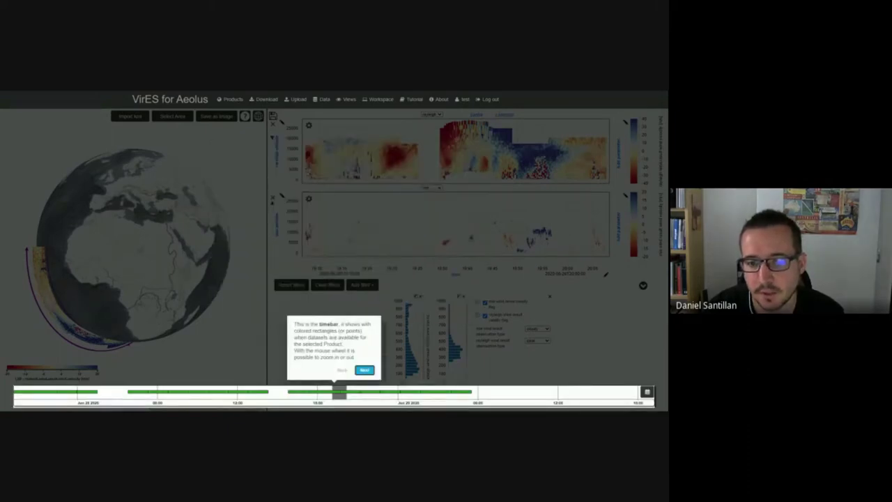
pyautogui.press('Right')
pyautogui.press('Right')
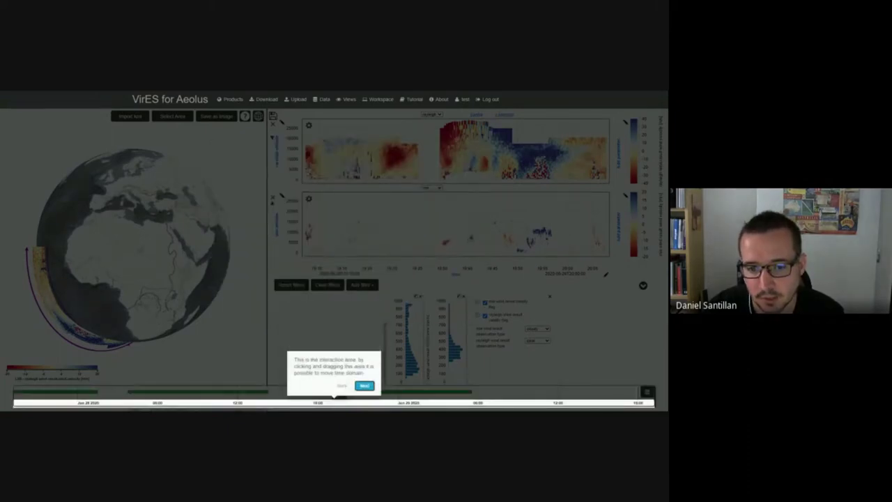
pyautogui.press('Right')
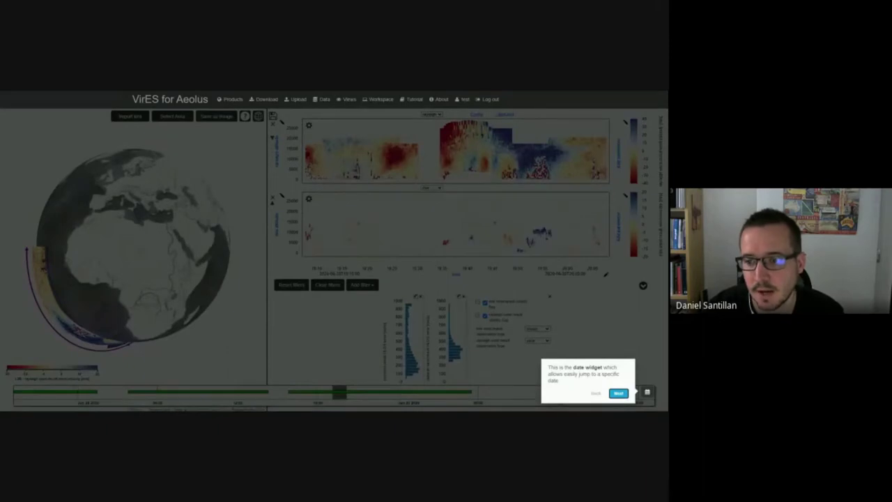
pyautogui.press('Right')
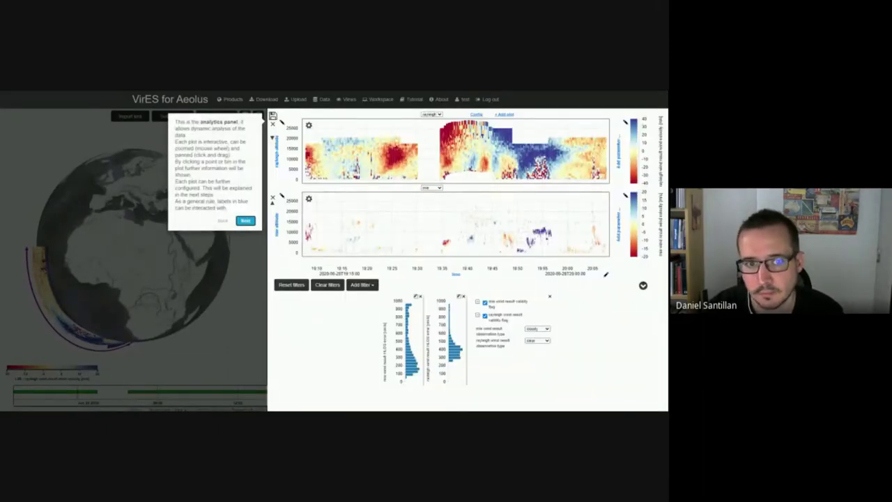
pyautogui.press('Right')
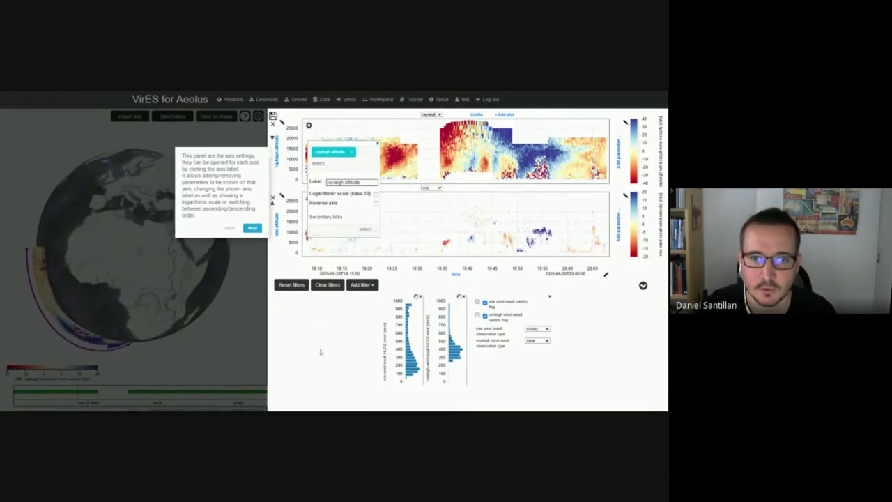
pyautogui.click(250, 228)
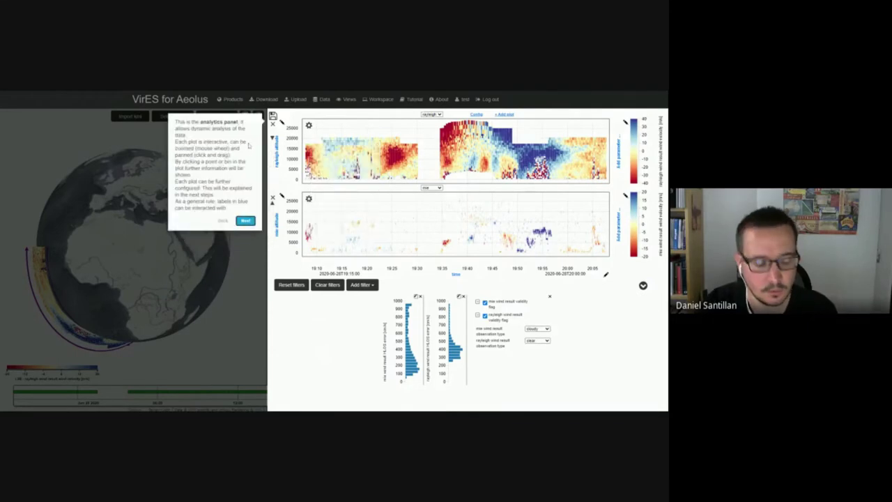
pyautogui.click(263, 217)
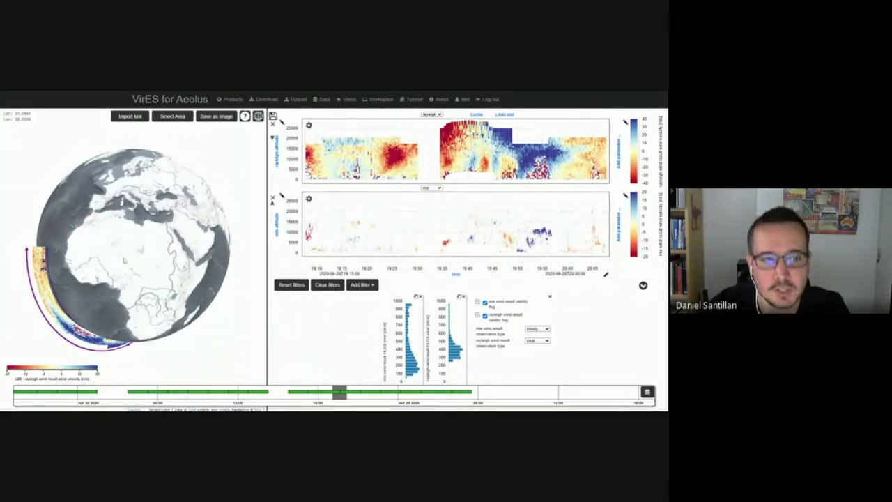
# Rotate the globe to South America to view the L2B wind track, and look through the list of products.
pyautogui.moveTo(125, 261); pyautogui.dragTo(129, 276)
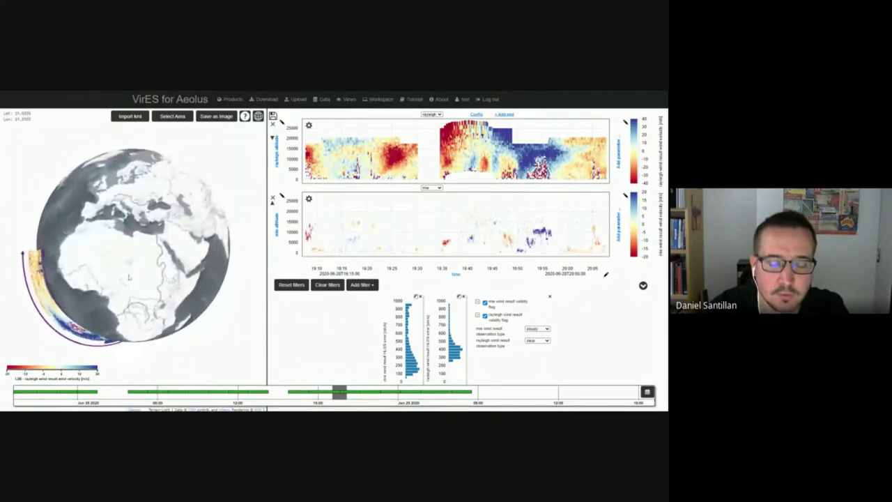
pyautogui.moveTo(118, 294); pyautogui.dragTo(122, 233)
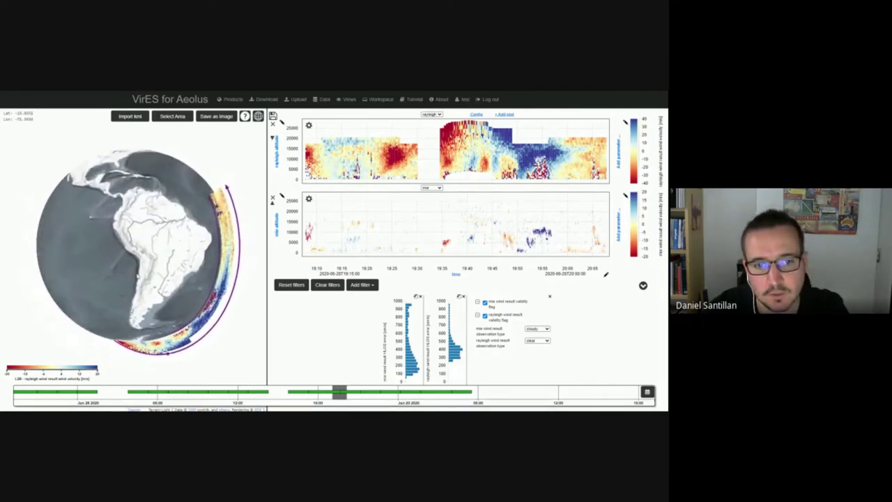
pyautogui.click(229, 100)
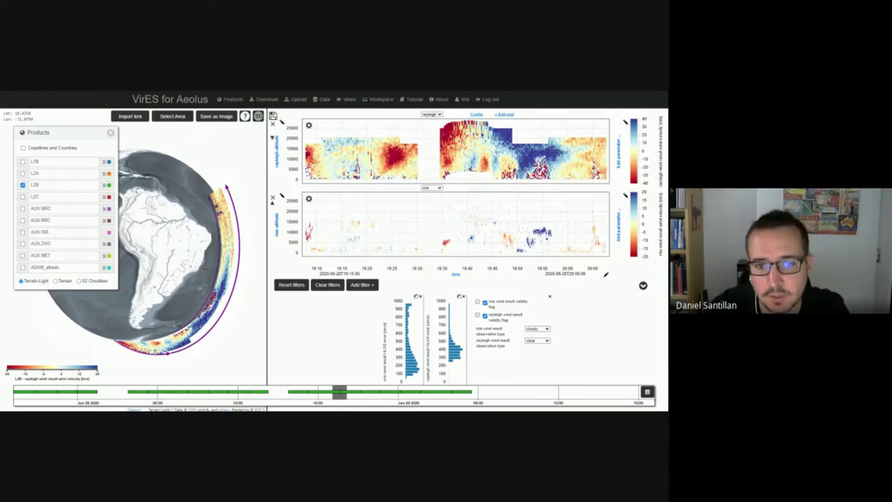
pyautogui.click(110, 133)
# Rotate the globe back to Africa and review the available Aeolus products and base layers.
pyautogui.moveTo(143, 259); pyautogui.dragTo(119, 267)
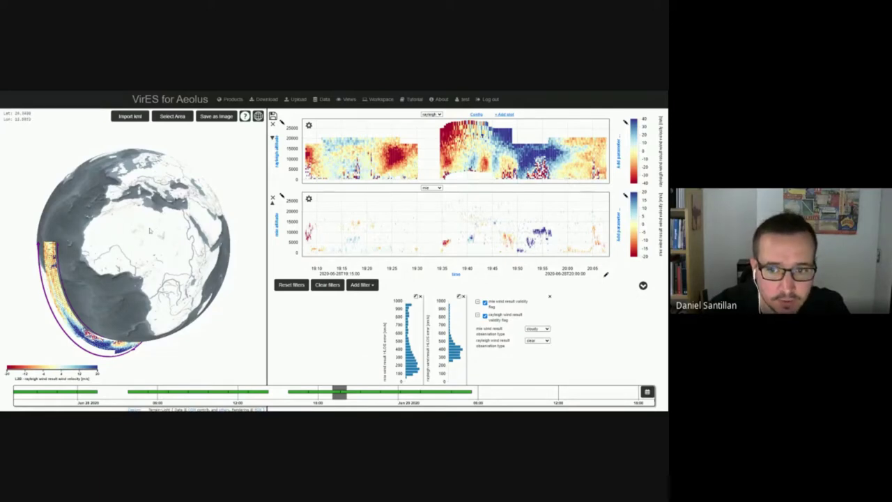
pyautogui.moveTo(145, 239); pyautogui.dragTo(142, 254)
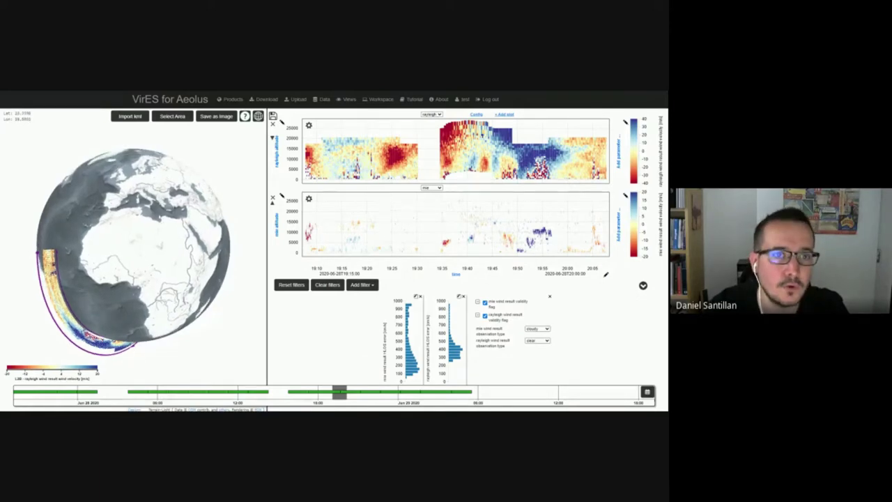
pyautogui.click(226, 101)
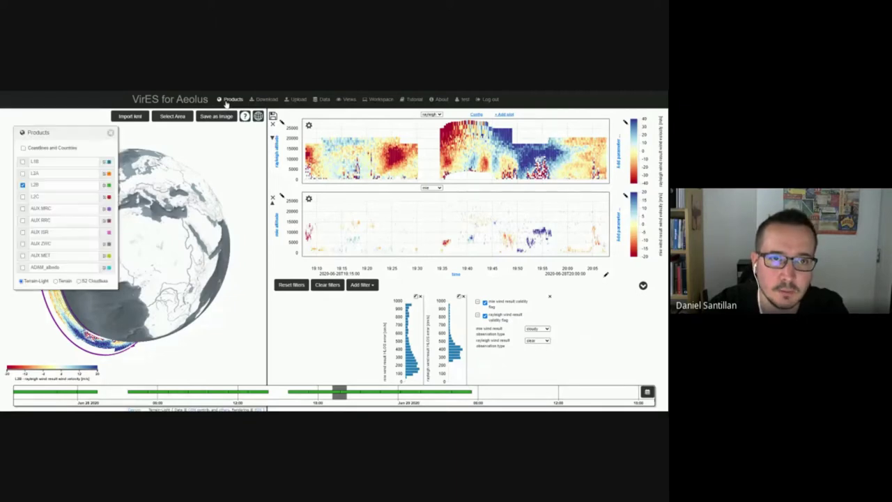
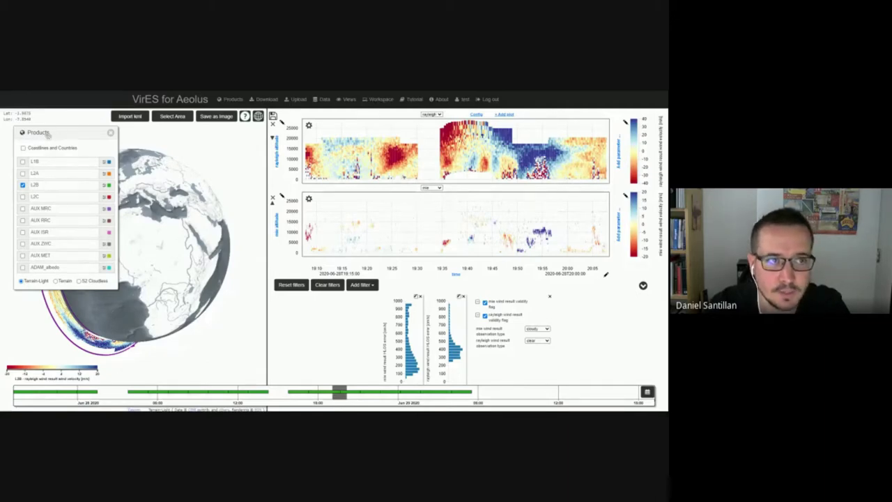
pyautogui.click(110, 133)
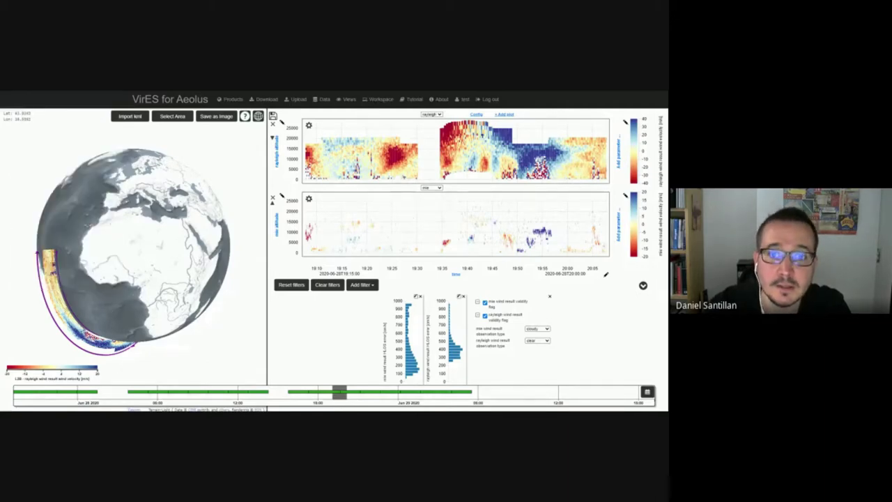
# Examine which mie and rayleigh wind parameters are available for the L2B product in the data configuration.
pyautogui.click(322, 101)
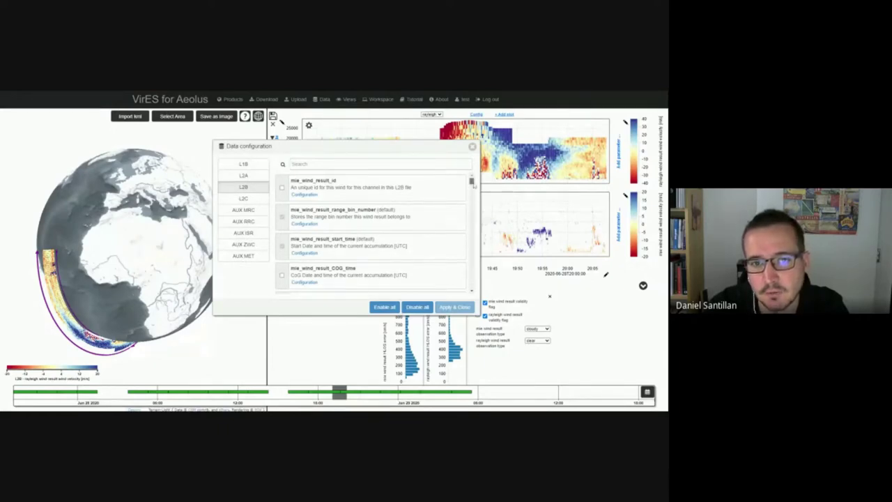
pyautogui.scroll(-1, 474, 182)
pyautogui.moveTo(472, 182); pyautogui.dragTo(472, 234)
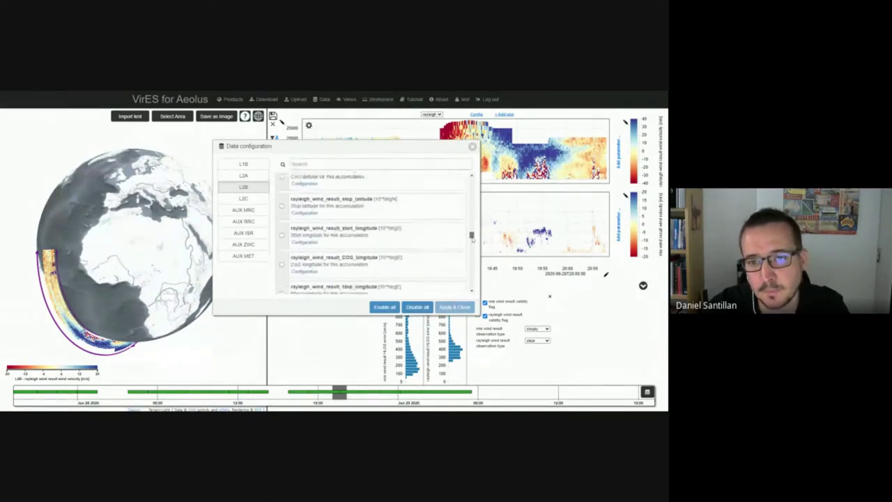
pyautogui.moveTo(472, 245); pyautogui.dragTo(473, 257)
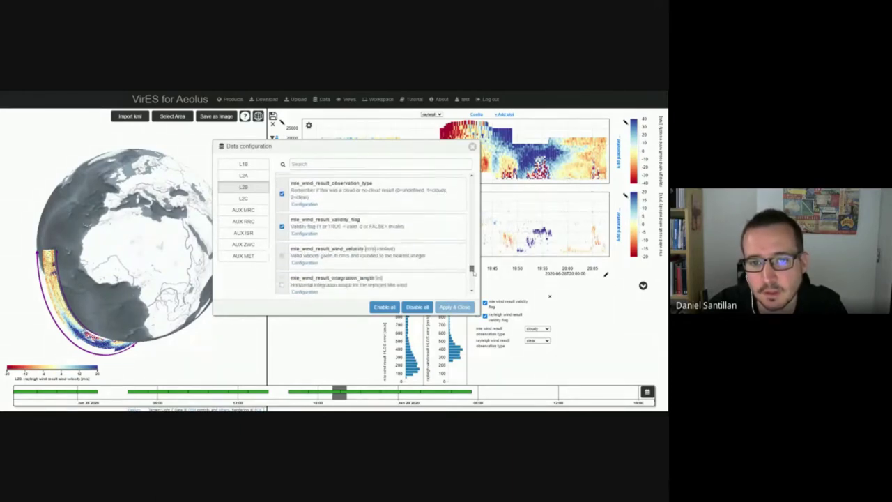
pyautogui.moveTo(474, 273); pyautogui.dragTo(472, 182)
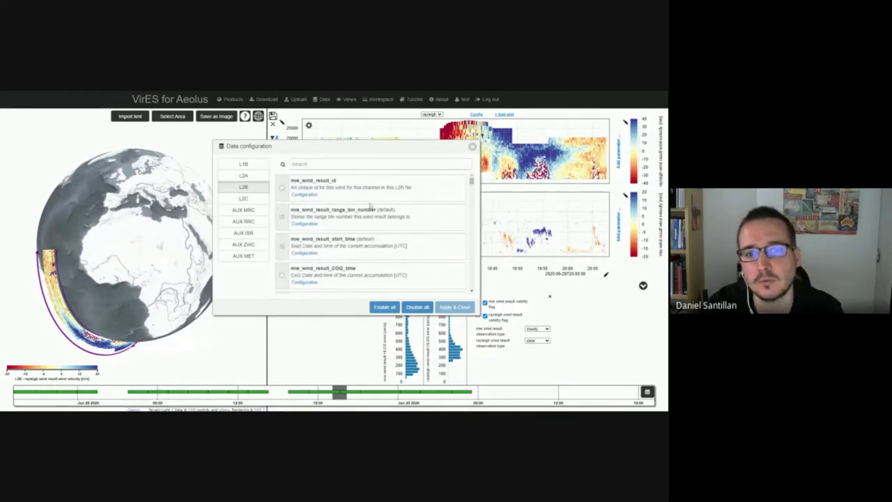
pyautogui.scroll(-3, 316, 200)
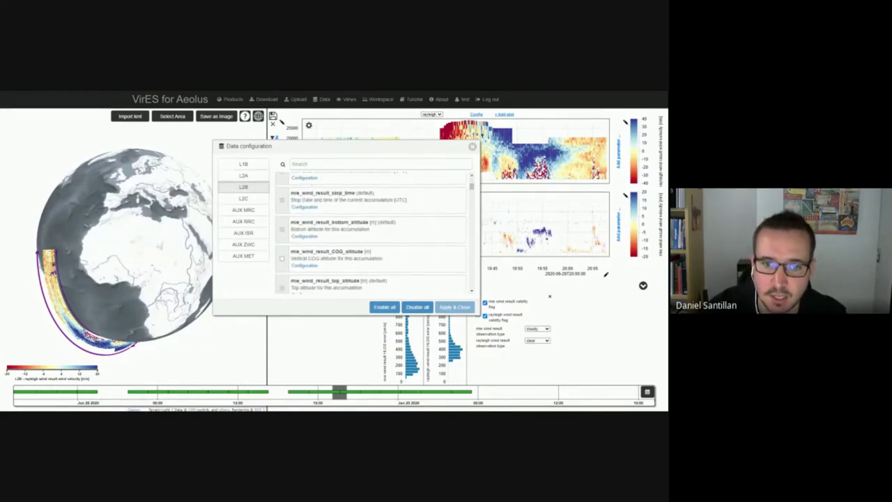
pyautogui.scroll(-1, 367, 247)
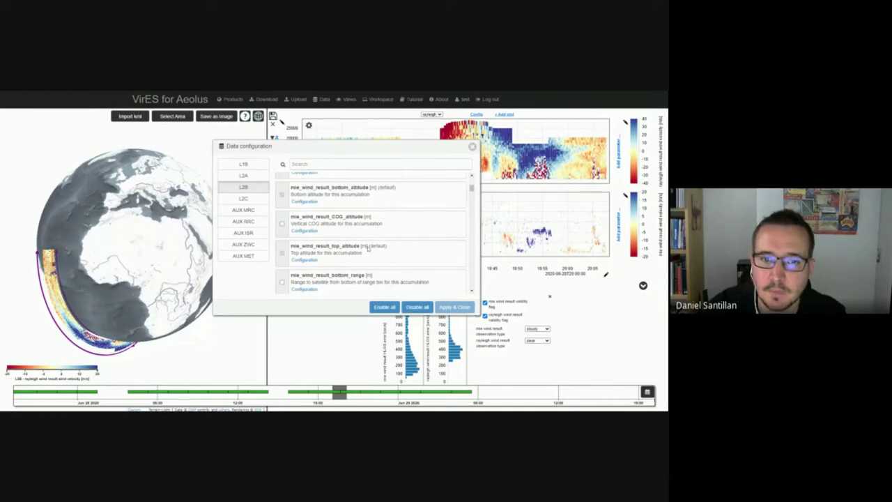
pyautogui.scroll(-1, 370, 237)
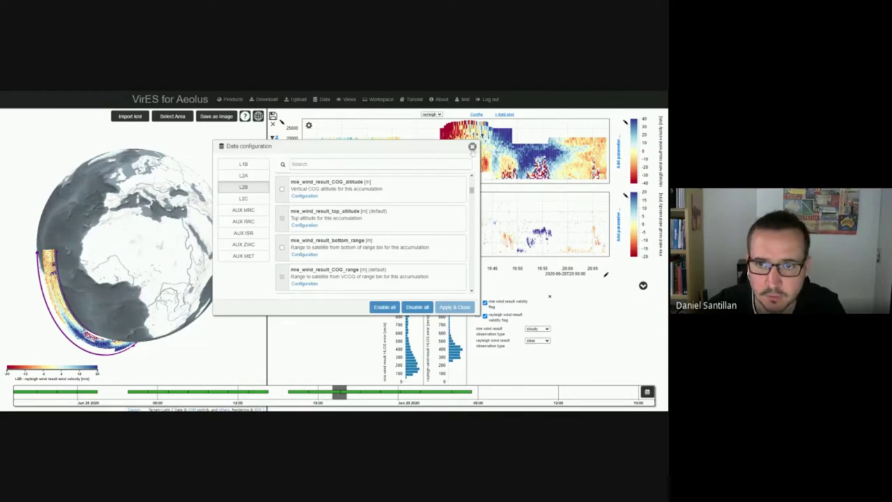
pyautogui.click(471, 146)
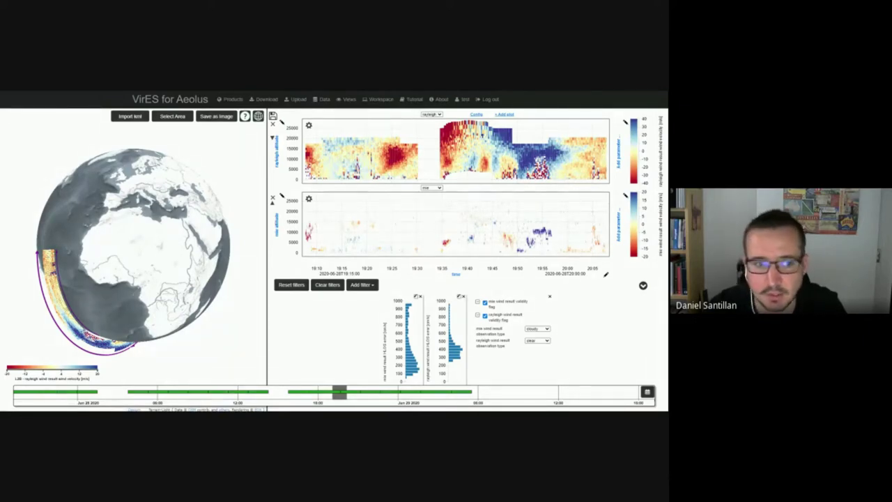
# Rotate the globe to southern Africa and take another look at the product list.
pyautogui.moveTo(154, 297); pyautogui.dragTo(131, 264)
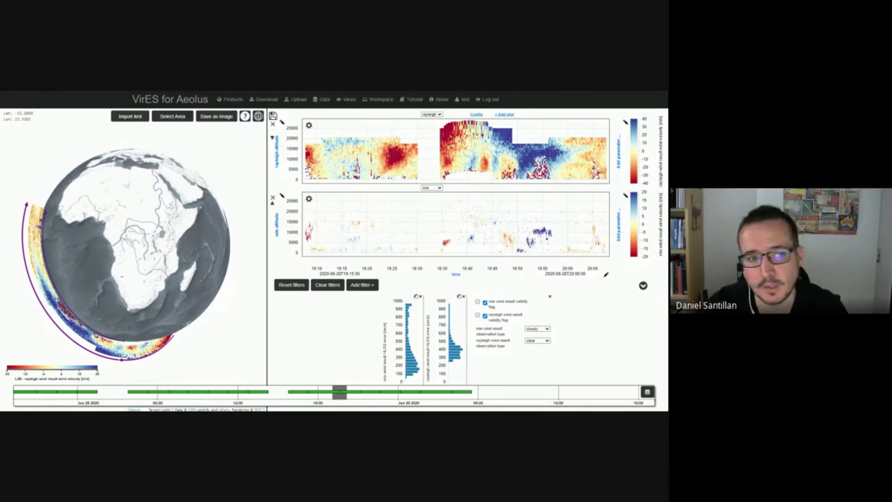
pyautogui.click(232, 99)
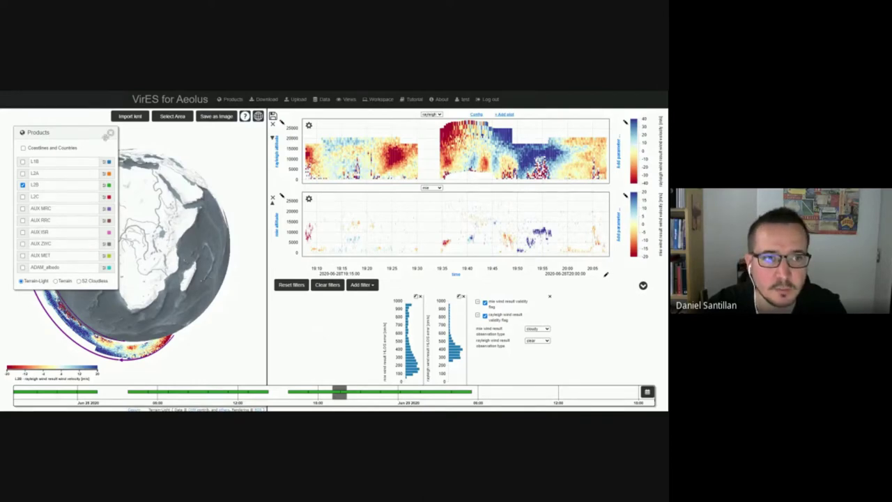
pyautogui.click(110, 132)
# Review the list of L2B parameters in the data configuration, including the mie wind result altitude, range and latitude entries.
pyautogui.click(320, 99)
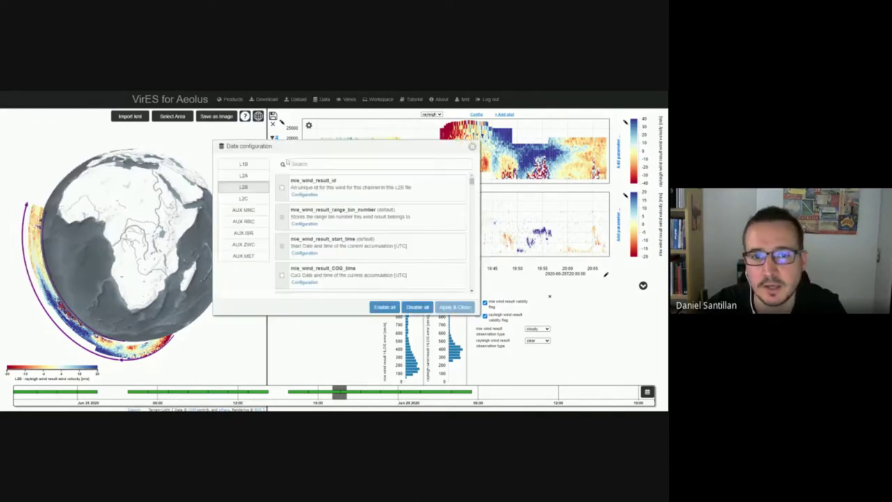
pyautogui.scroll(-5, 370, 237)
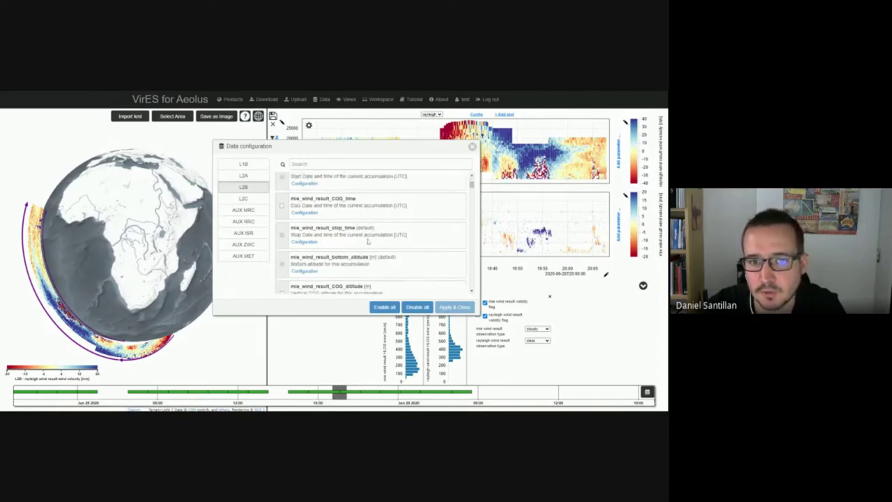
pyautogui.scroll(-5, 383, 248)
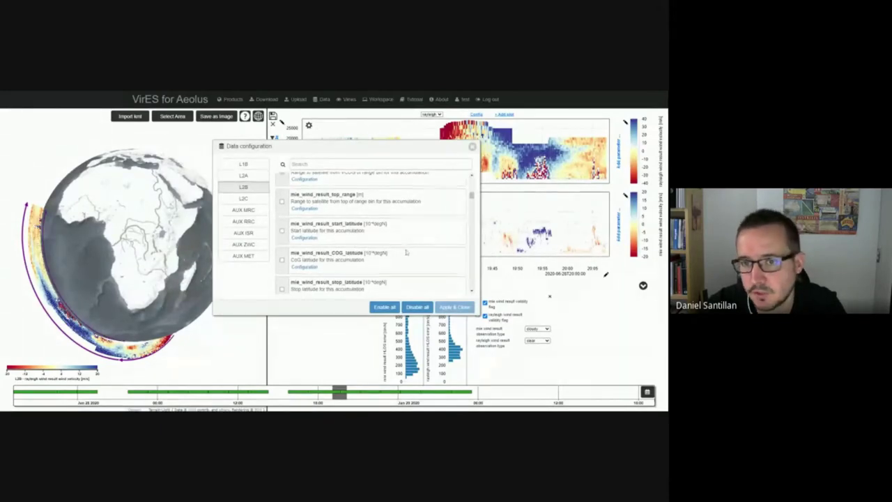
pyautogui.scroll(1, 409, 250)
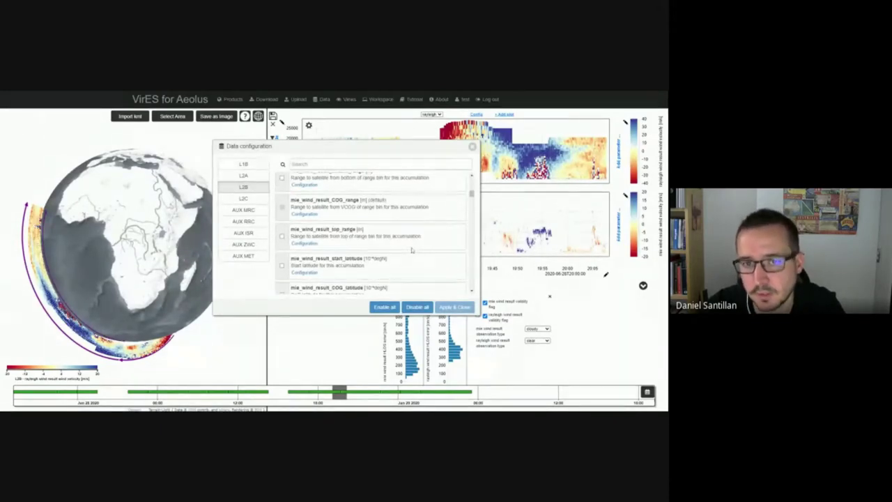
pyautogui.click(473, 147)
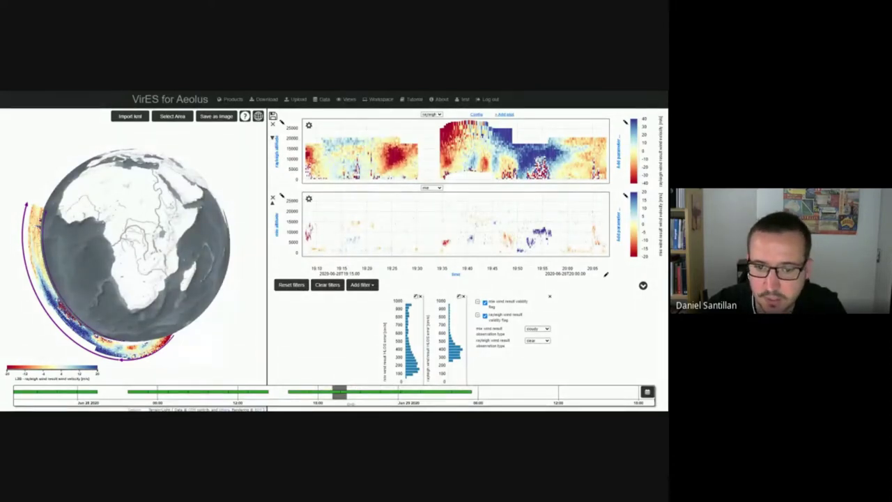
# Browse the timeline between 25 and 30 June 2020 to examine the data availability of the L2B product.
pyautogui.scroll(-4, 351, 402)
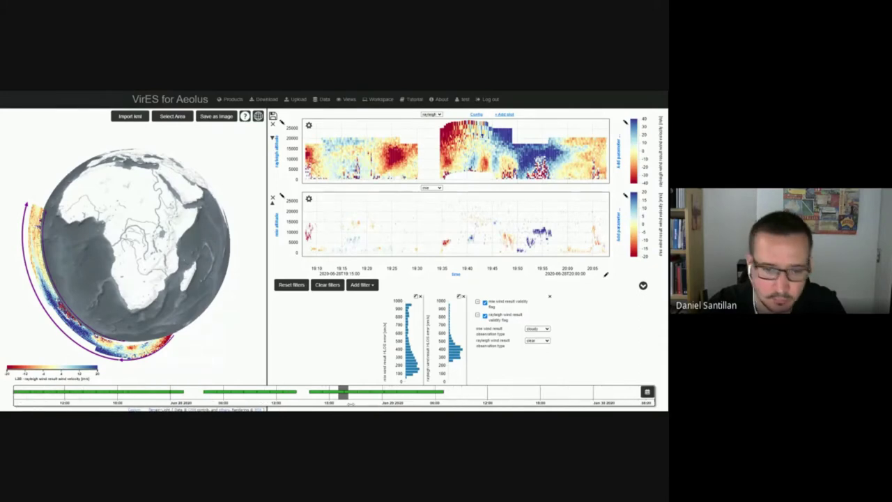
pyautogui.scroll(-2, 351, 402)
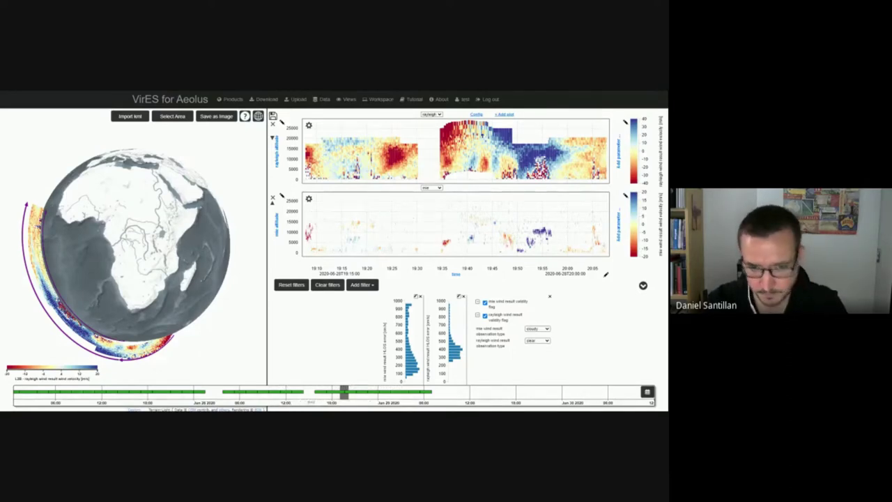
pyautogui.moveTo(307, 402); pyautogui.dragTo(417, 402)
pyautogui.moveTo(271, 403); pyautogui.dragTo(341, 403)
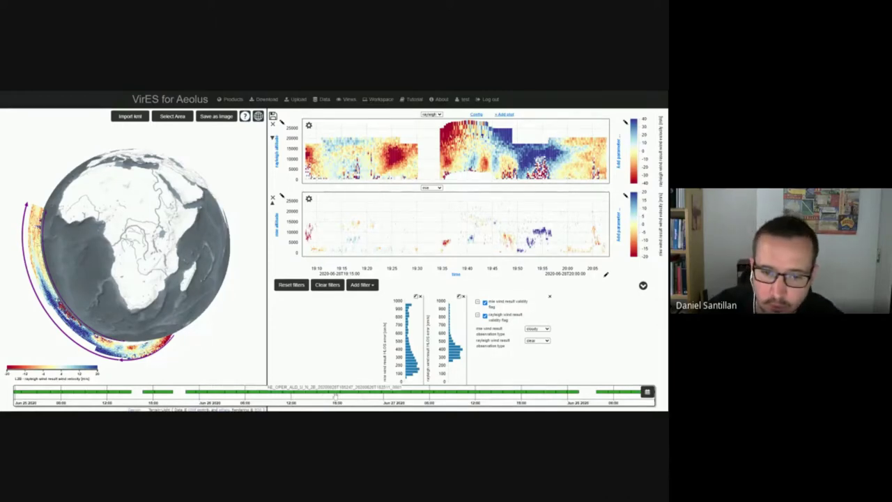
pyautogui.moveTo(336, 396); pyautogui.dragTo(151, 395)
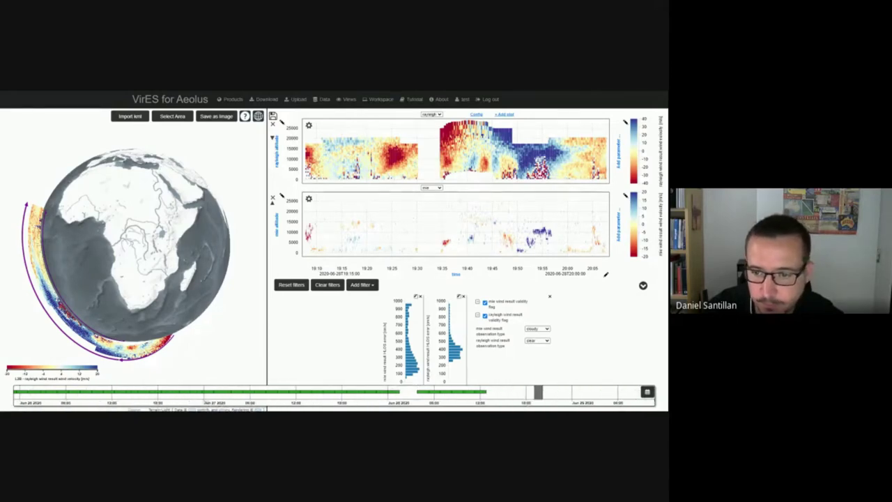
pyautogui.moveTo(335, 395); pyautogui.dragTo(200, 395)
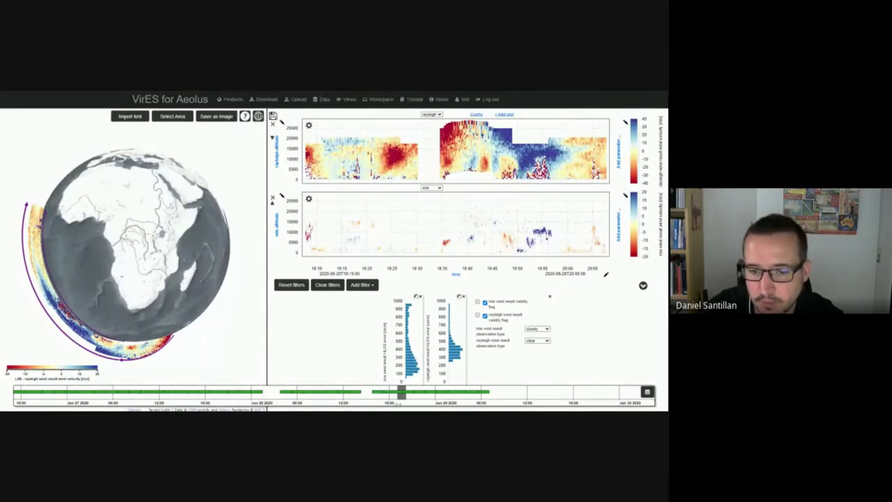
pyautogui.scroll(-4, 399, 397)
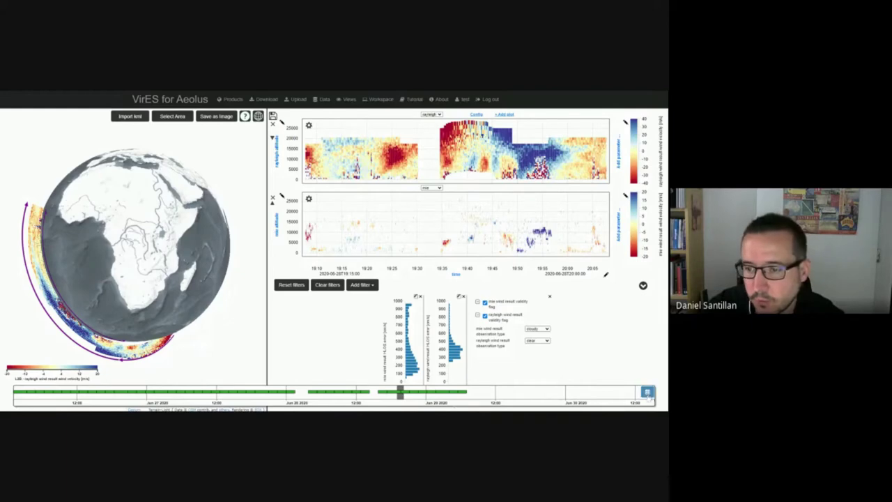
# Look at the June 2020 calendar used for picking a date on the timeline, and close it again.
pyautogui.click(647, 392)
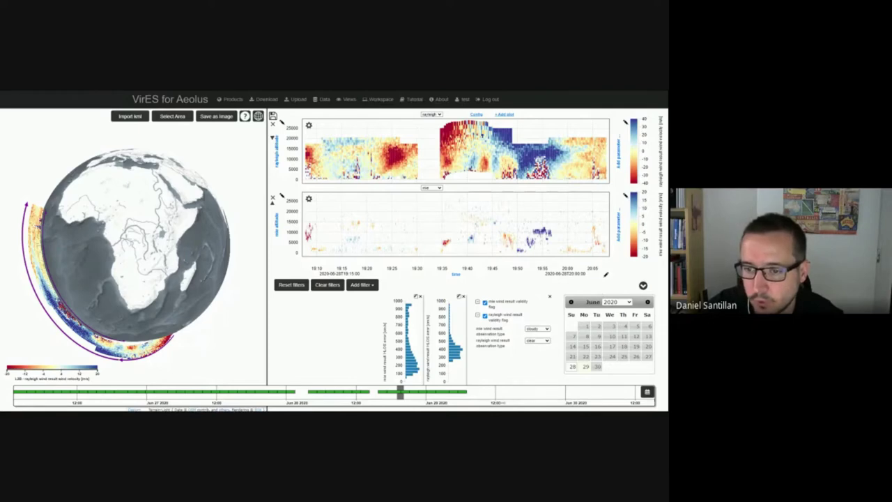
pyautogui.moveTo(501, 402); pyautogui.dragTo(512, 401)
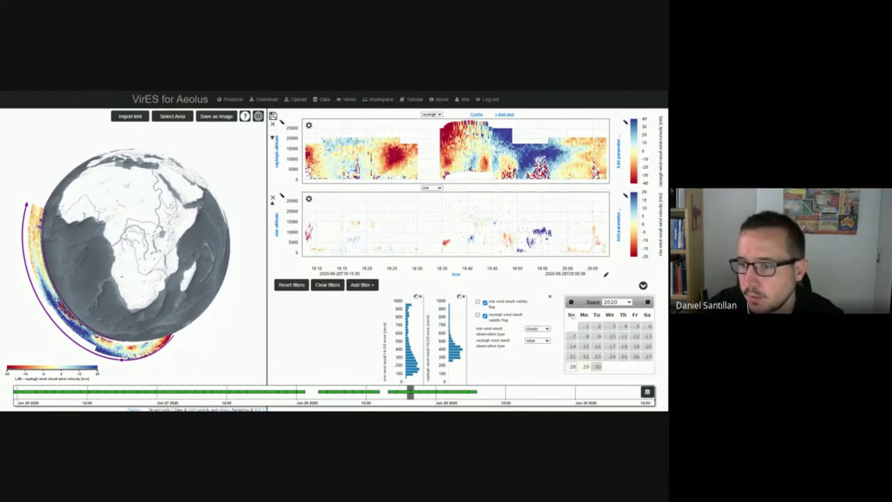
pyautogui.click(647, 392)
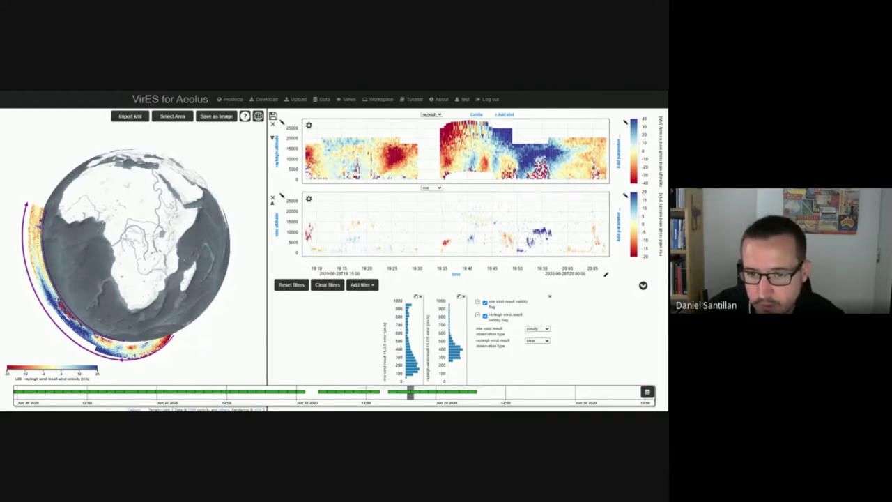
# Select a time span from about 21:35 to 23:35 on 28 June 2020 and rotate the globe to see its track.
pyautogui.moveTo(410, 393); pyautogui.dragTo(433, 395)
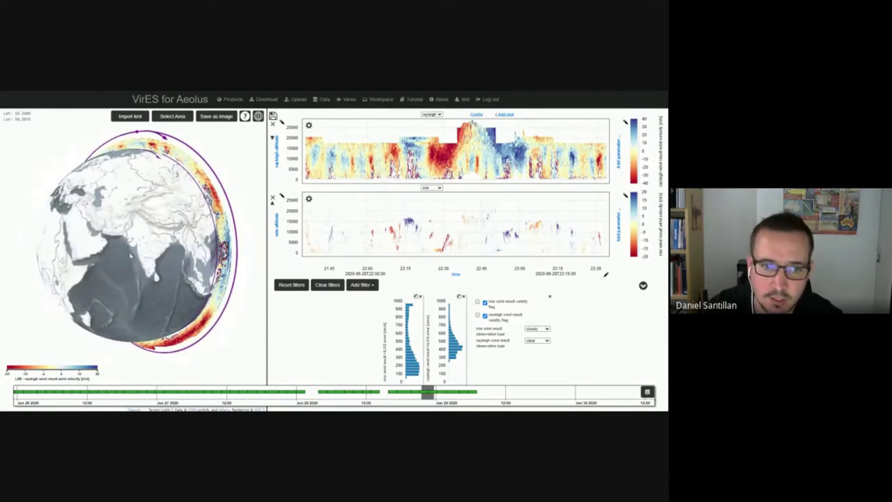
pyautogui.moveTo(70, 265); pyautogui.dragTo(108, 308)
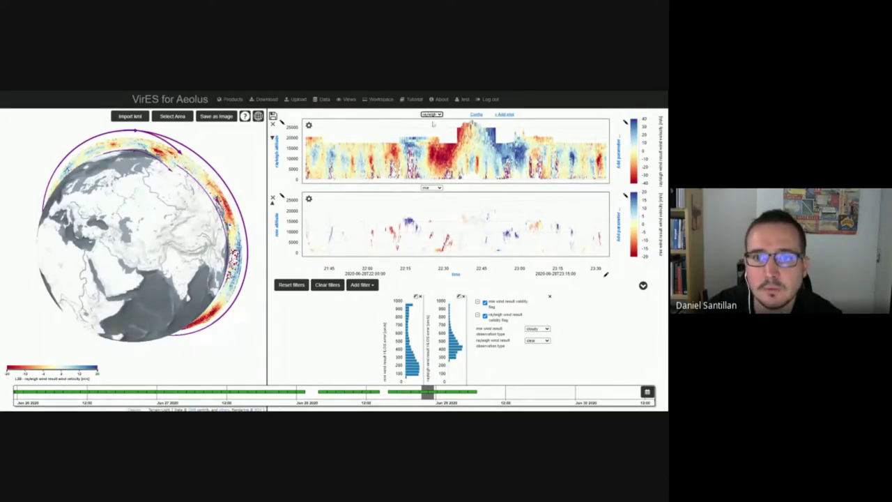
# Switch the second plot from mie to rayleigh data and colour it by rayleigh wind result HLOS error with the viridis colorscale.
pyautogui.click(438, 193)
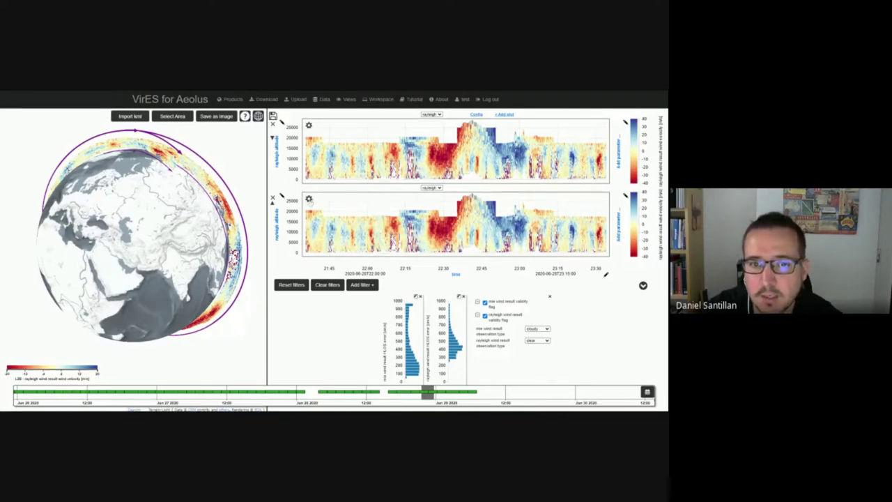
pyautogui.click(309, 200)
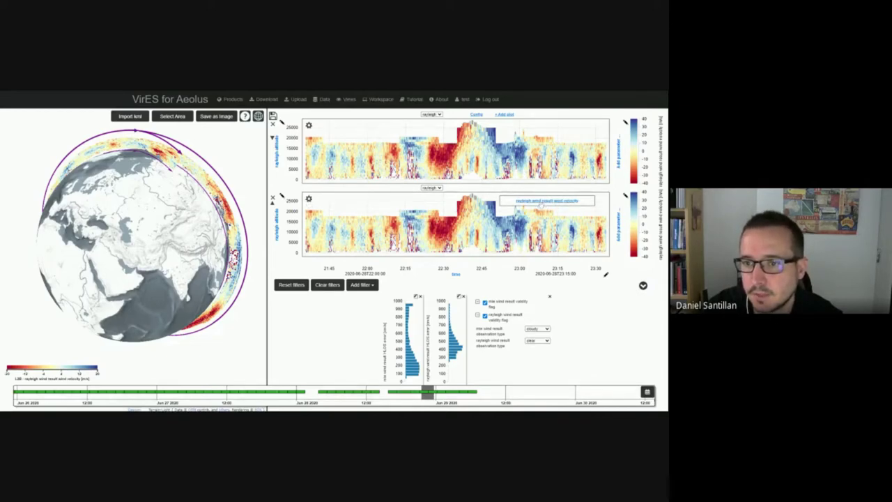
pyautogui.click(555, 205)
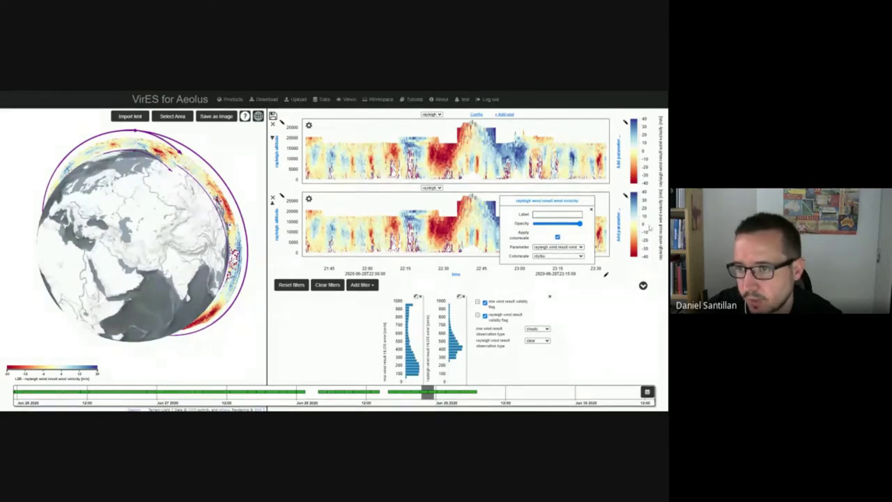
pyautogui.click(567, 253)
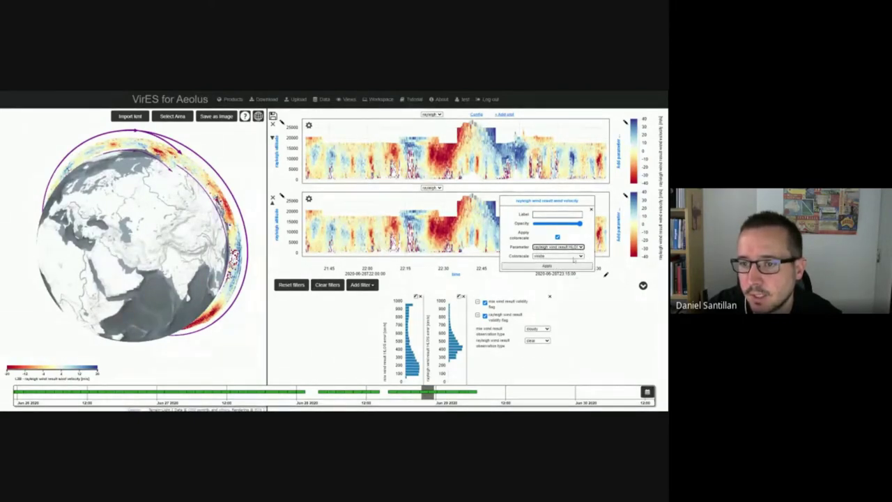
pyautogui.click(546, 266)
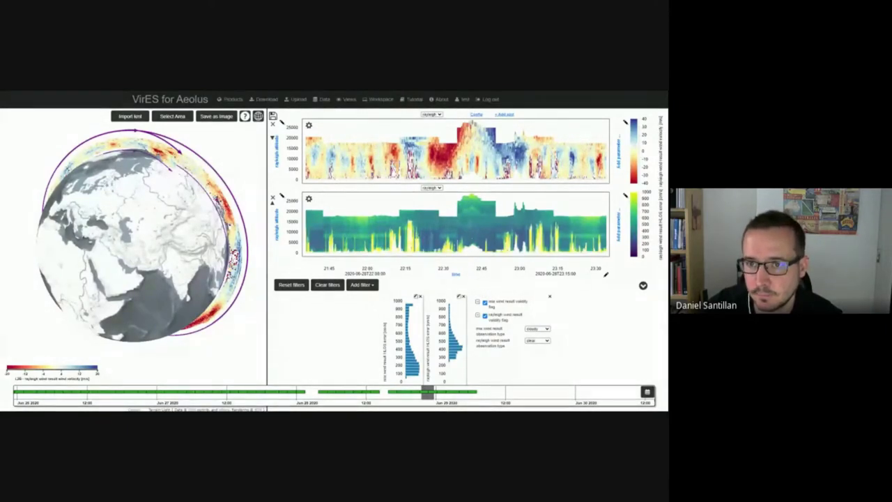
# Inspect the parameter values of a single rayleigh wind result near 23:10, including HLOS error, bottom altitude and reference temperature.
pyautogui.scroll(3, 482, 269)
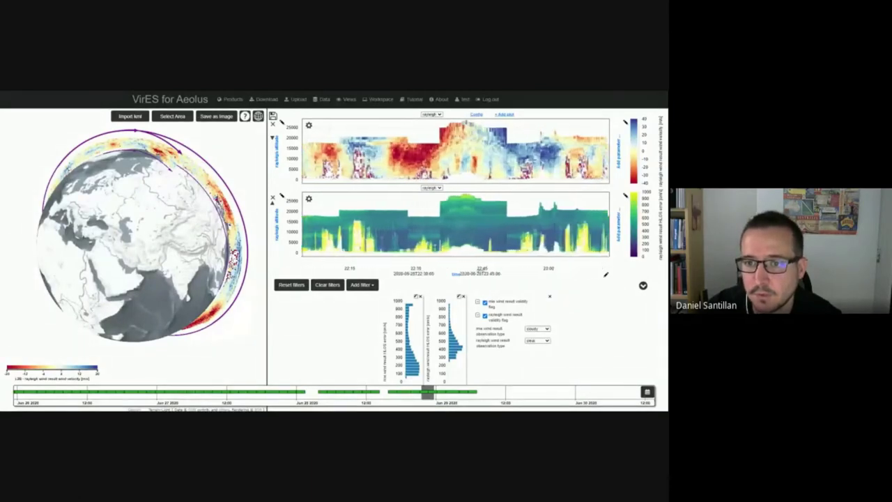
pyautogui.moveTo(432, 269); pyautogui.dragTo(335, 269)
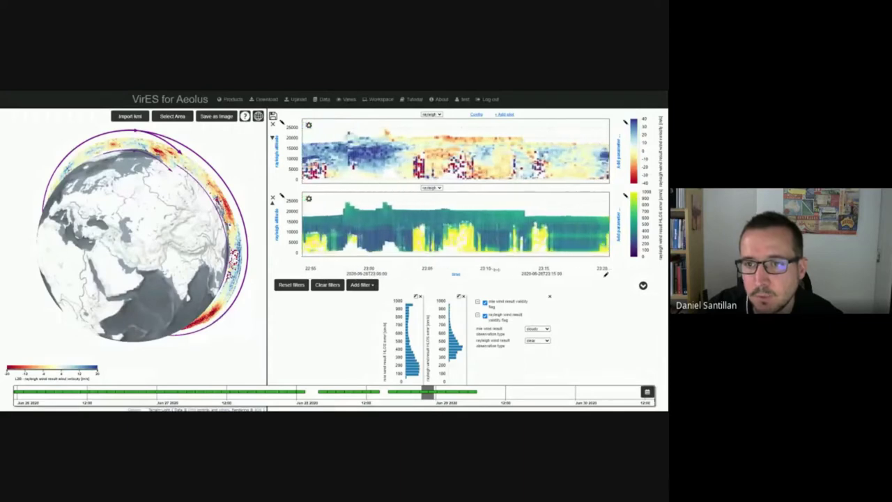
pyautogui.scroll(3, 508, 269)
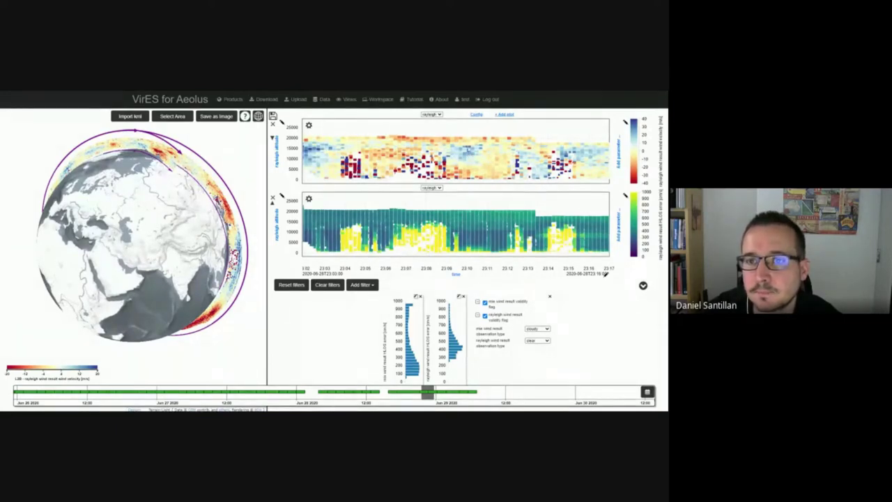
pyautogui.click(468, 151)
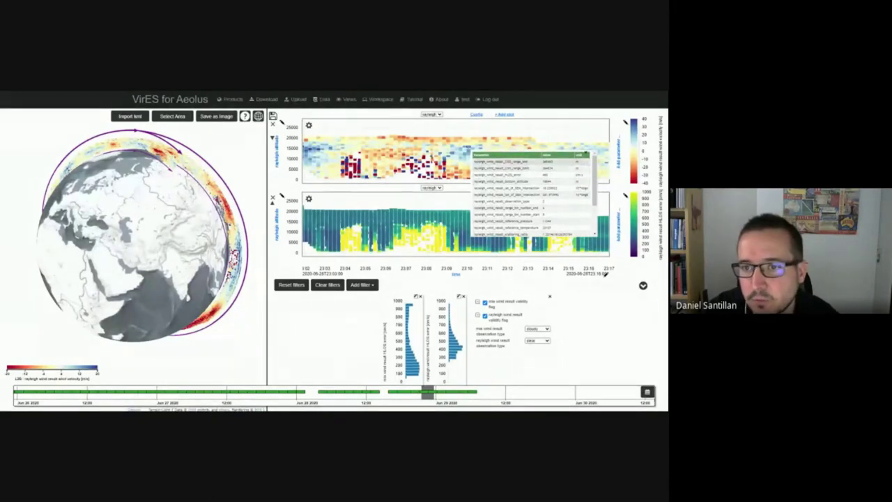
pyautogui.moveTo(512, 174); pyautogui.dragTo(527, 179)
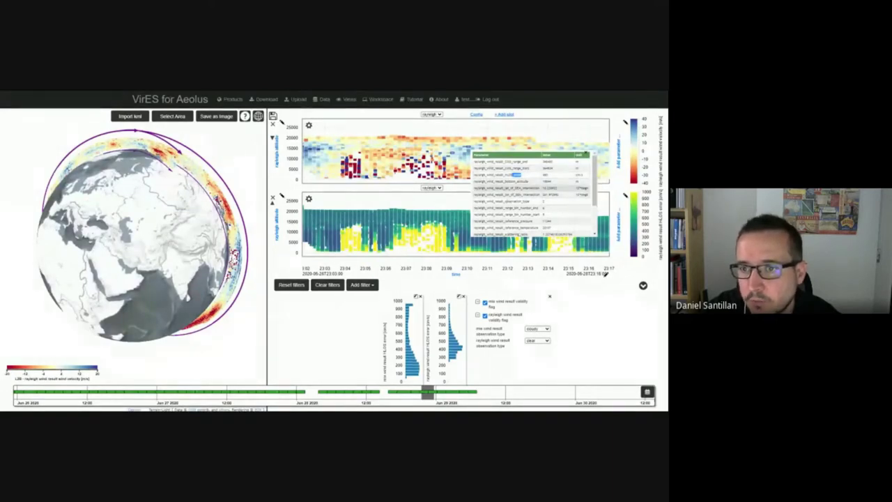
pyautogui.moveTo(513, 181); pyautogui.dragTo(528, 181)
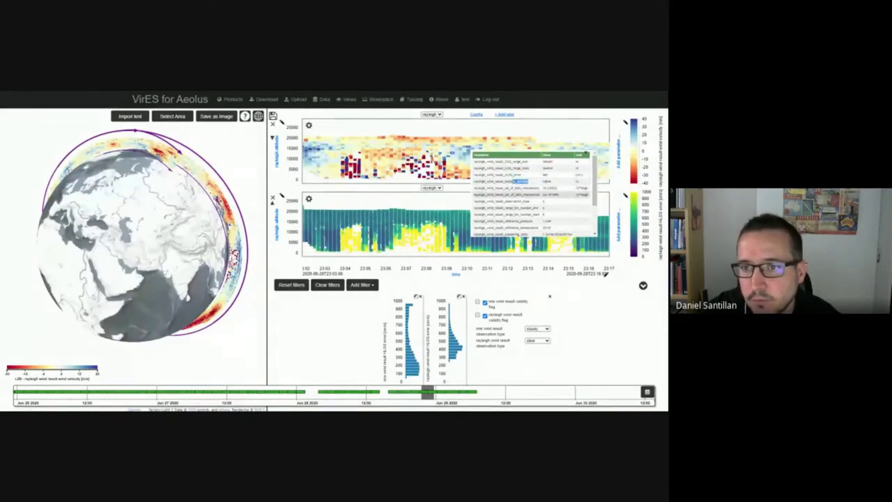
pyautogui.scroll(-2, 529, 183)
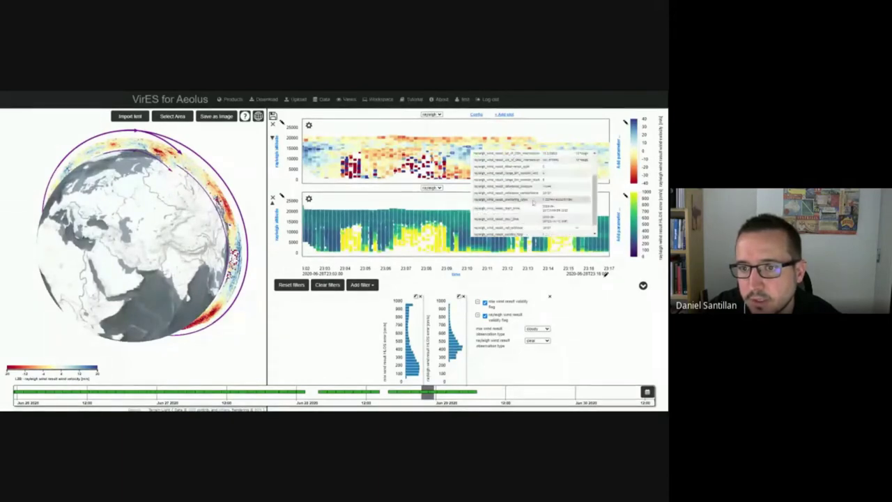
pyautogui.moveTo(519, 193); pyautogui.dragTo(537, 194)
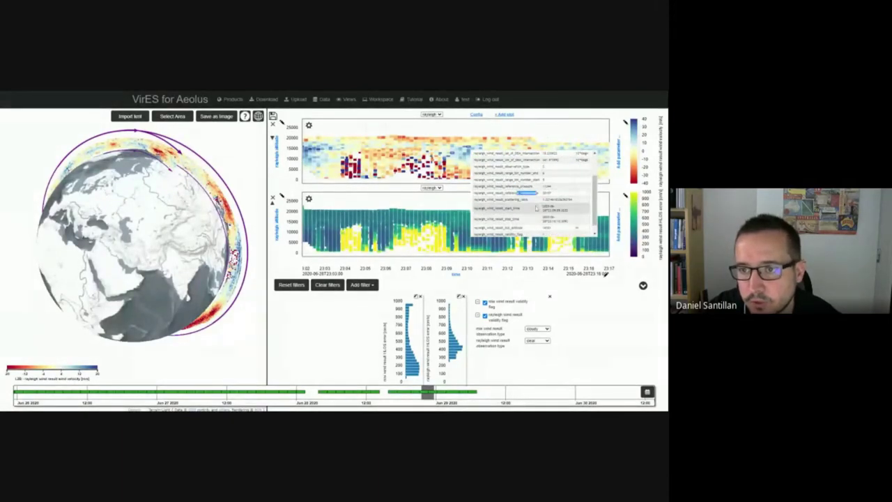
pyautogui.scroll(-1, 536, 195)
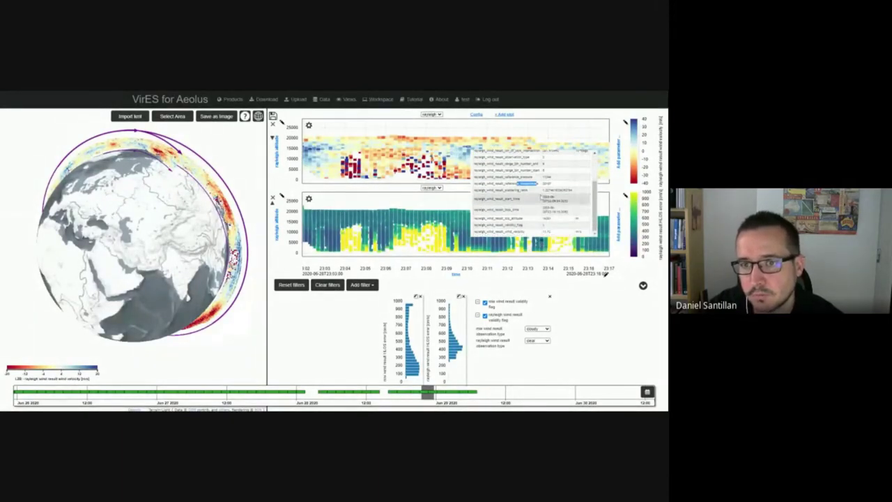
pyautogui.click(501, 199)
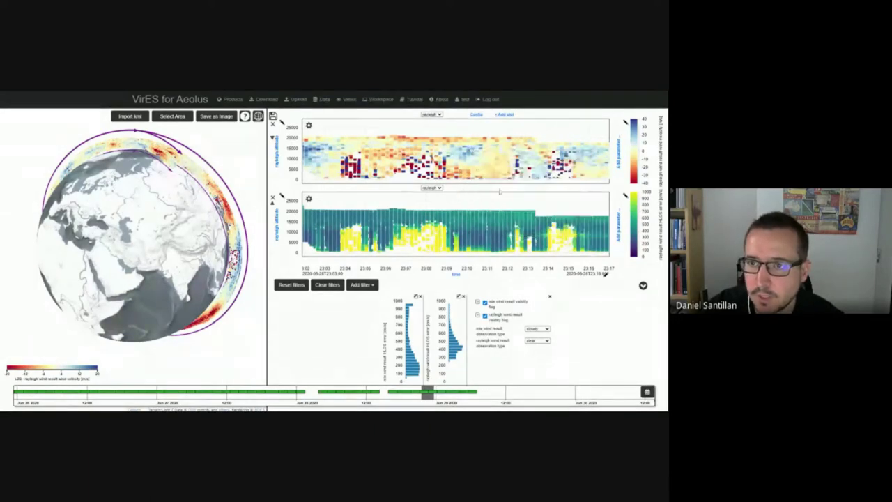
# View both rayleigh plots over a wider time range, from about 22:52 to 23:22 on 28 June 2020.
pyautogui.scroll(-2, 505, 267)
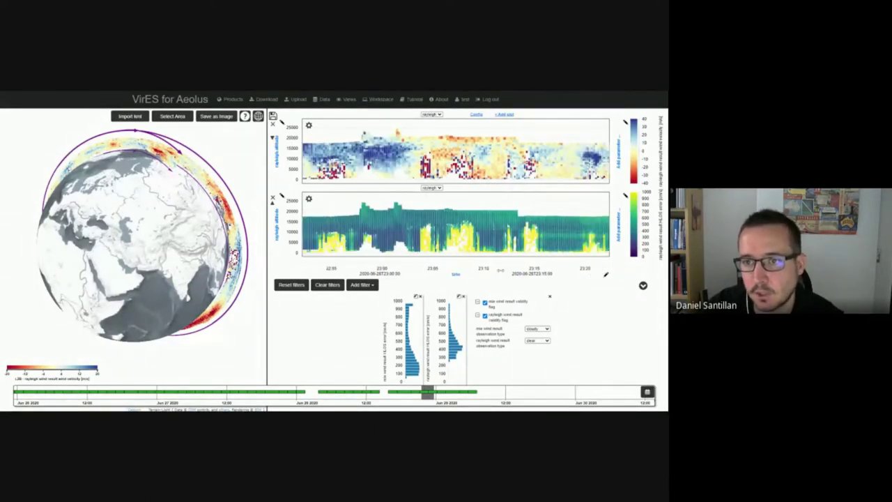
pyautogui.scroll(-1, 500, 269)
pyautogui.scroll(-1, 501, 268)
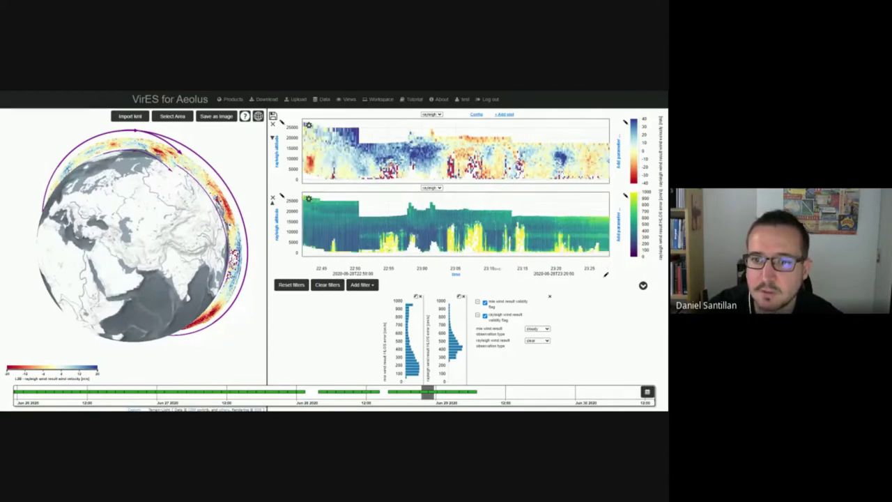
pyautogui.scroll(1, 495, 271)
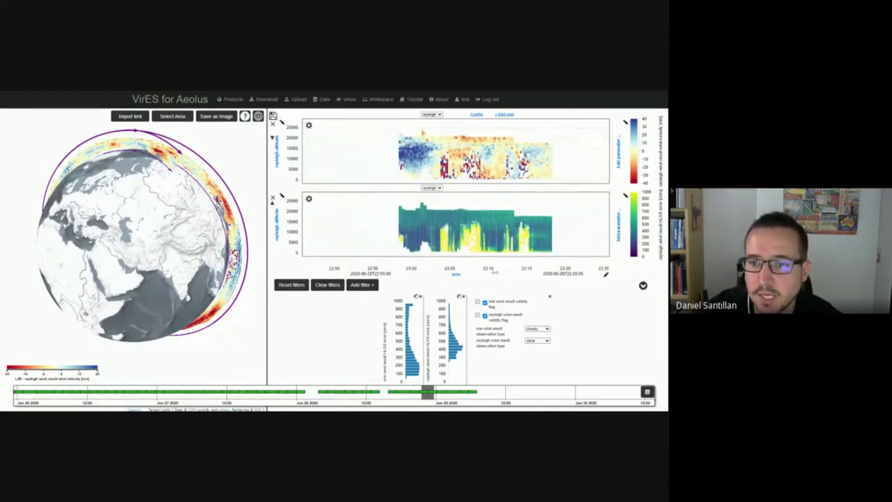
pyautogui.scroll(1, 495, 273)
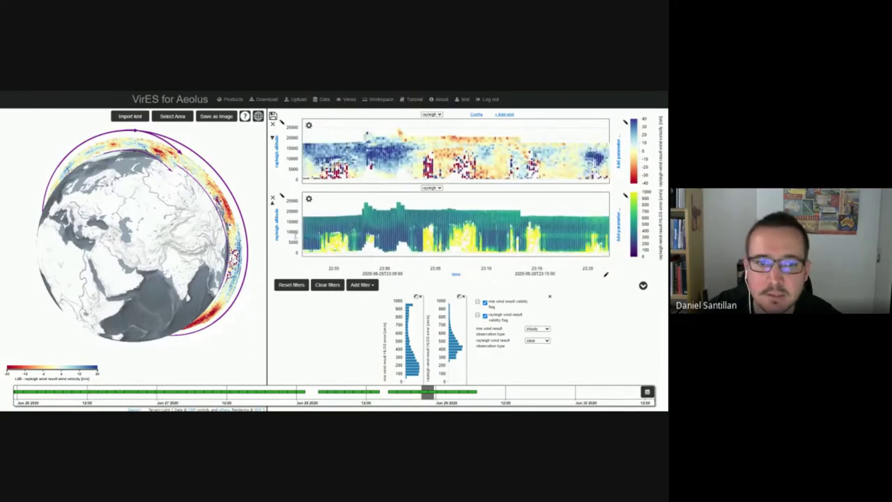
# Zoom the HLOS error plot's altitude axis and both rayleigh plots around 23:14 to 23:19, and return to the wider time range.
pyautogui.scroll(3, 291, 227)
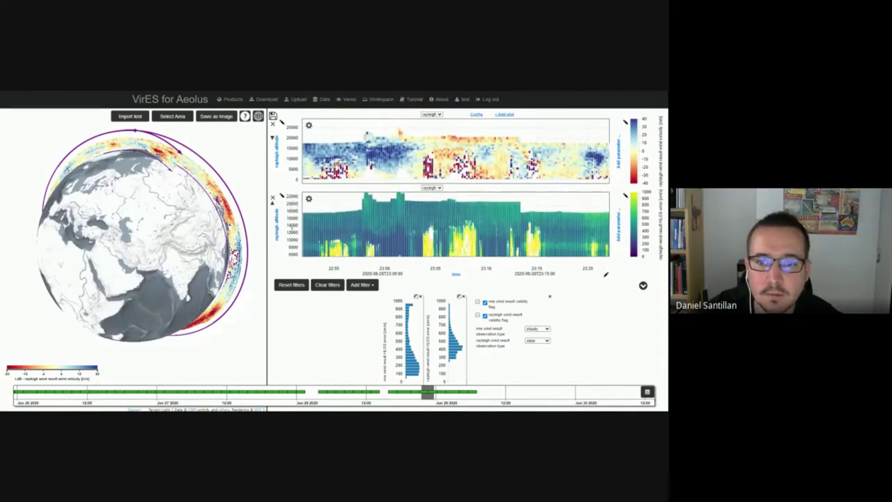
pyautogui.scroll(-3, 463, 237)
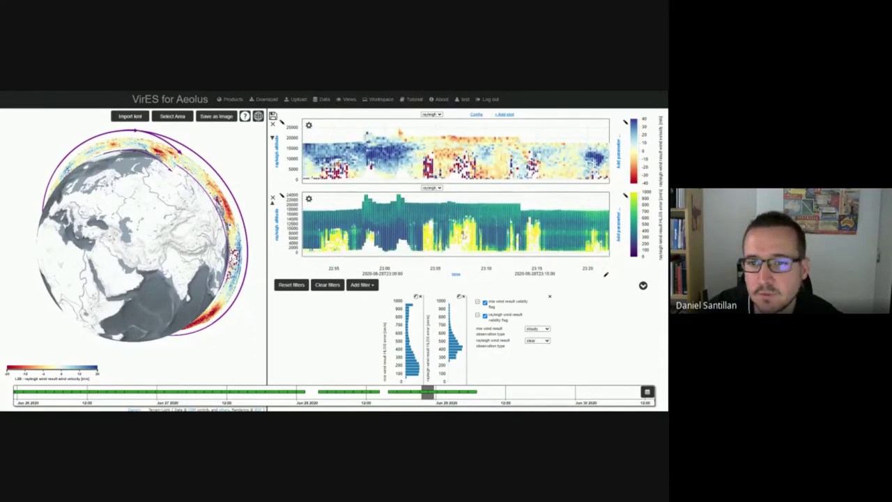
pyautogui.scroll(3, 464, 236)
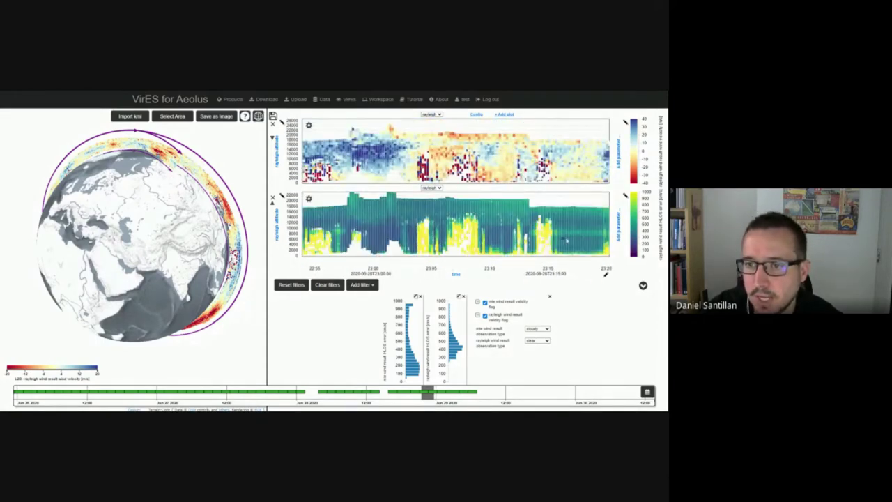
pyautogui.scroll(5, 587, 241)
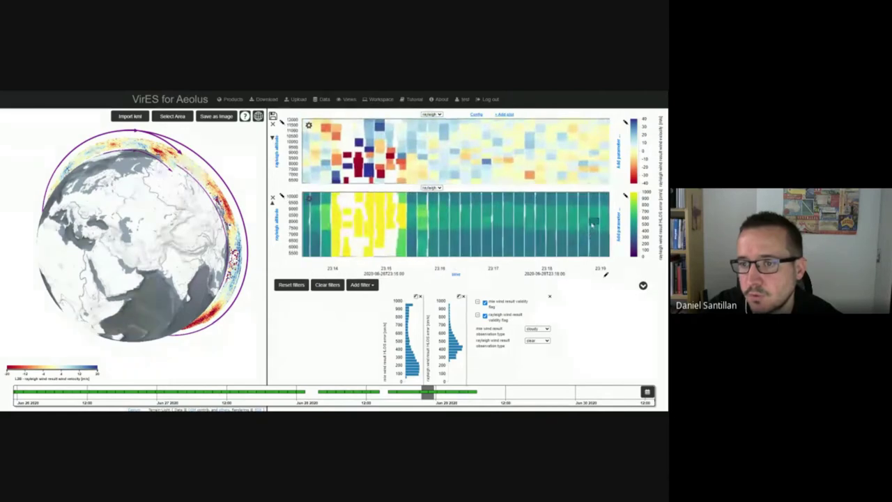
pyautogui.scroll(-5, 571, 237)
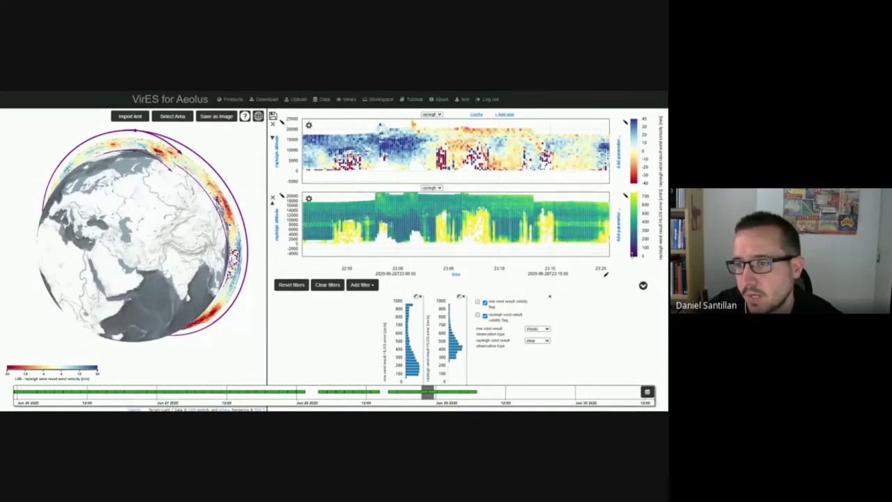
# Open the color range limits of the rayleigh HLOS error plot and of the rayleigh wind velocity plot.
pyautogui.click(625, 203)
pyautogui.doubleClick(637, 207)
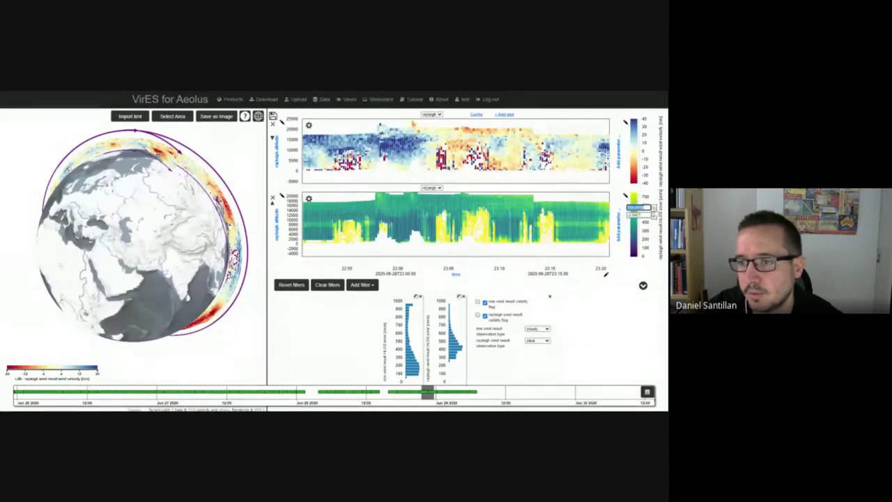
pyautogui.press('Return')
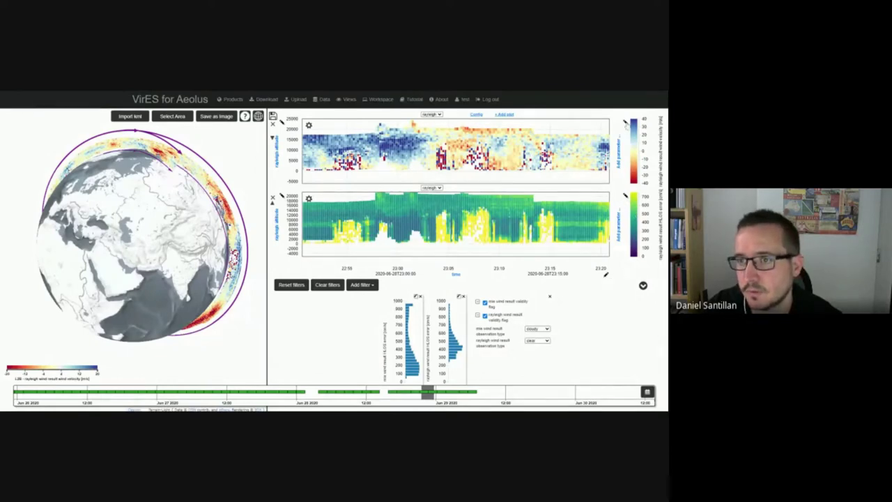
pyautogui.click(627, 126)
pyautogui.press('Return')
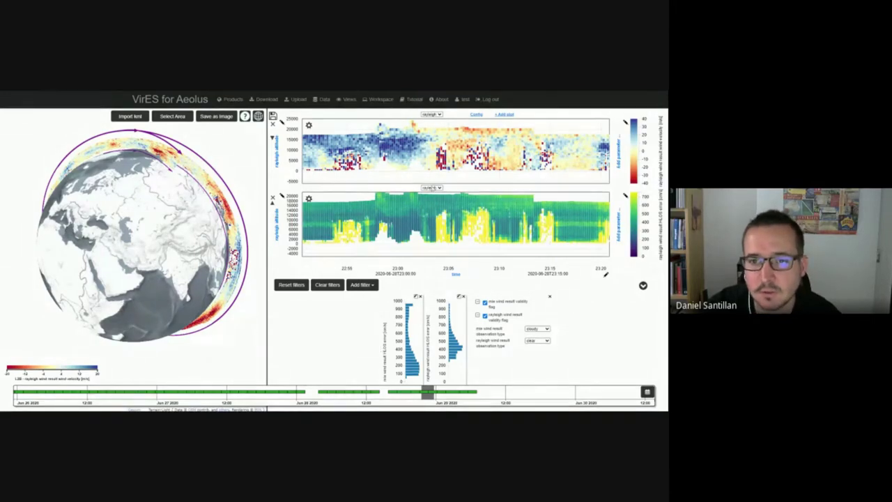
# Switch the second plot from rayleigh to mie data and view the options of the mie observation type filter.
pyautogui.click(431, 190)
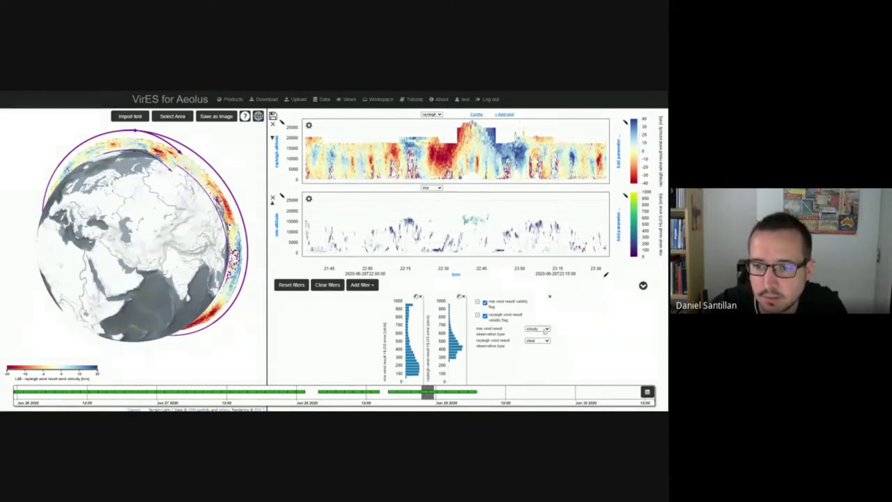
pyautogui.click(545, 329)
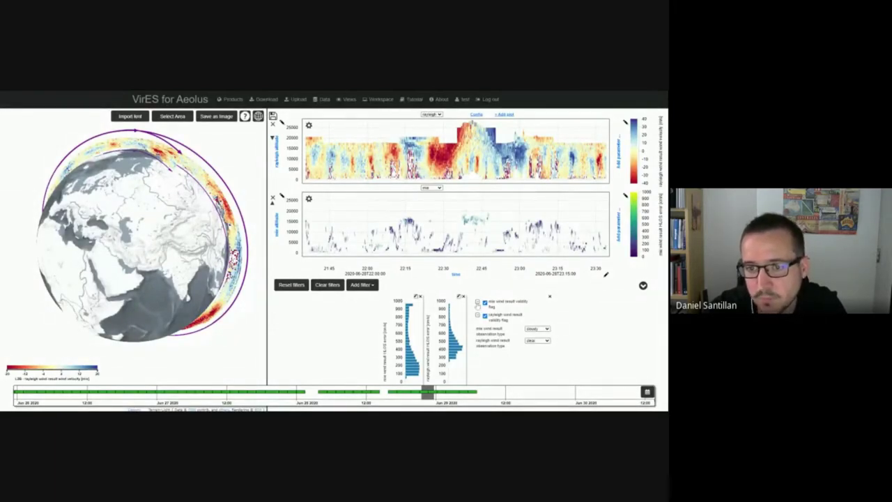
# Disable the mie and rayleigh validity flag filters and set both observation type filters to no filter.
pyautogui.click(485, 302)
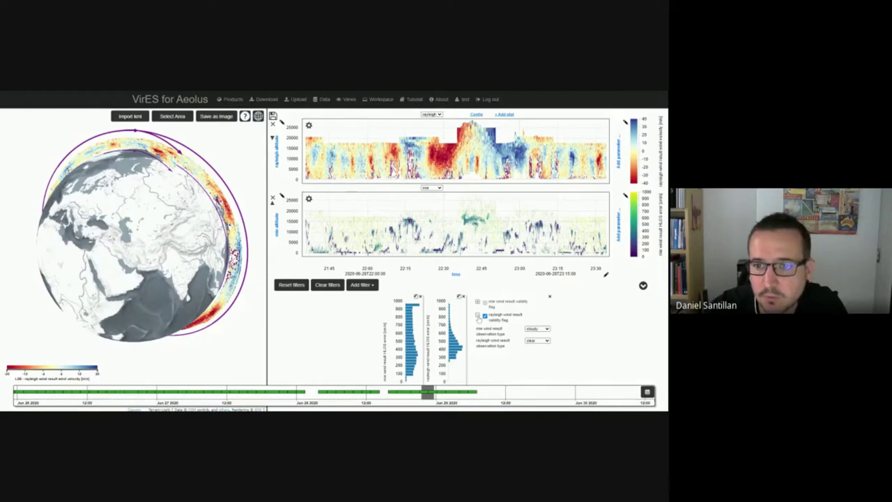
pyautogui.click(484, 316)
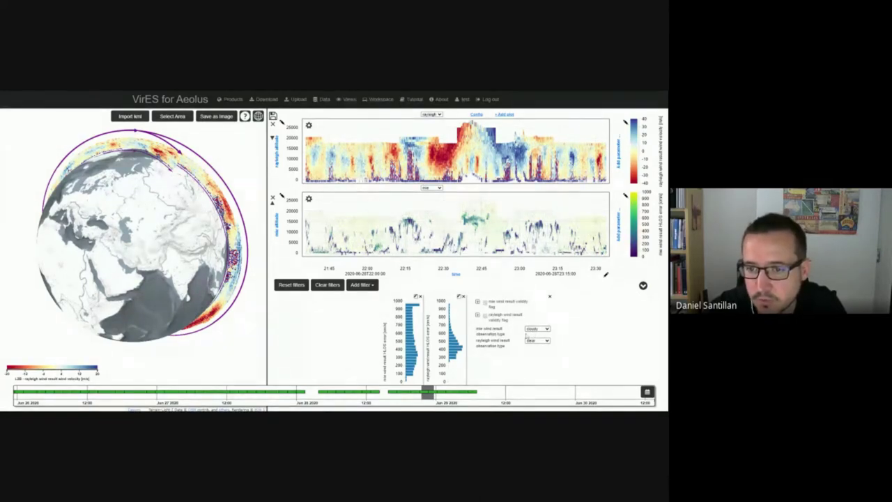
pyautogui.click(527, 333)
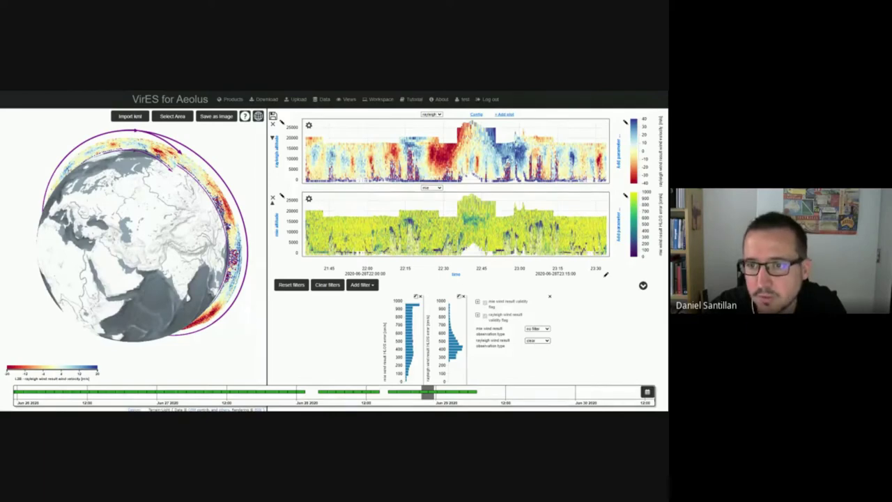
pyautogui.press('Up')
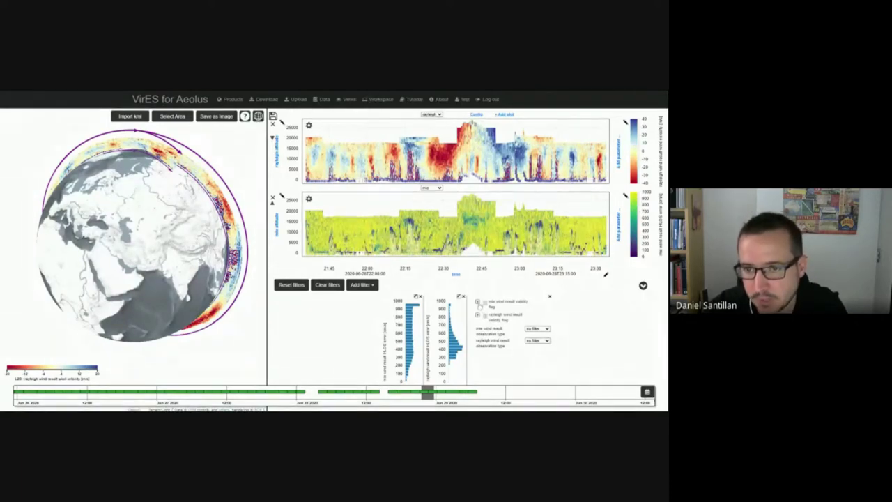
# Re-enable both validity flag filters and set the observation type to cloudy for mie and clear for rayleigh.
pyautogui.click(478, 302)
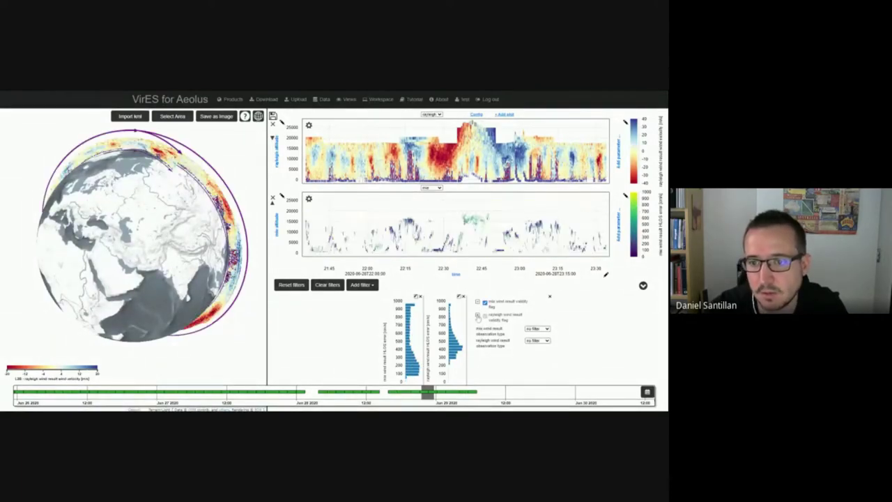
pyautogui.click(483, 316)
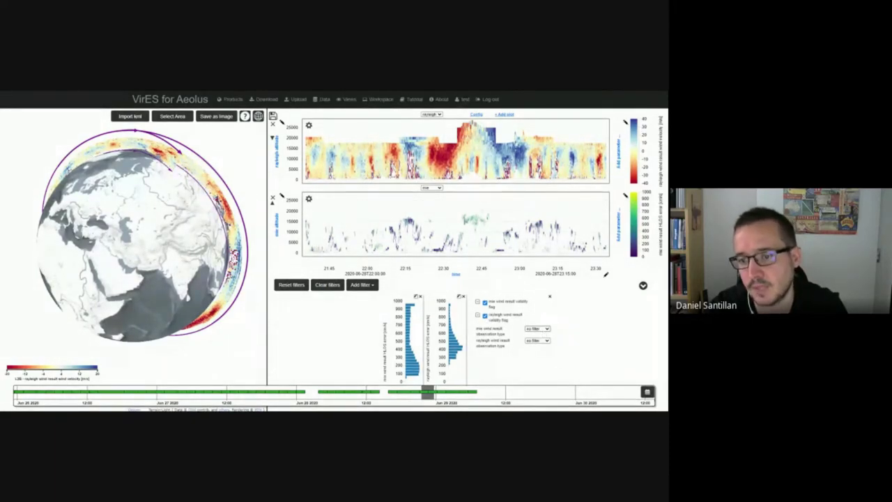
pyautogui.click(538, 328)
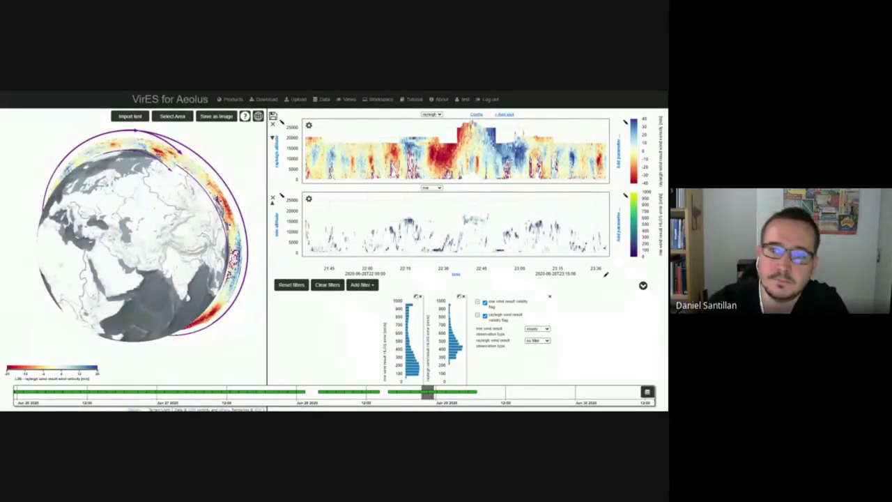
pyautogui.click(538, 340)
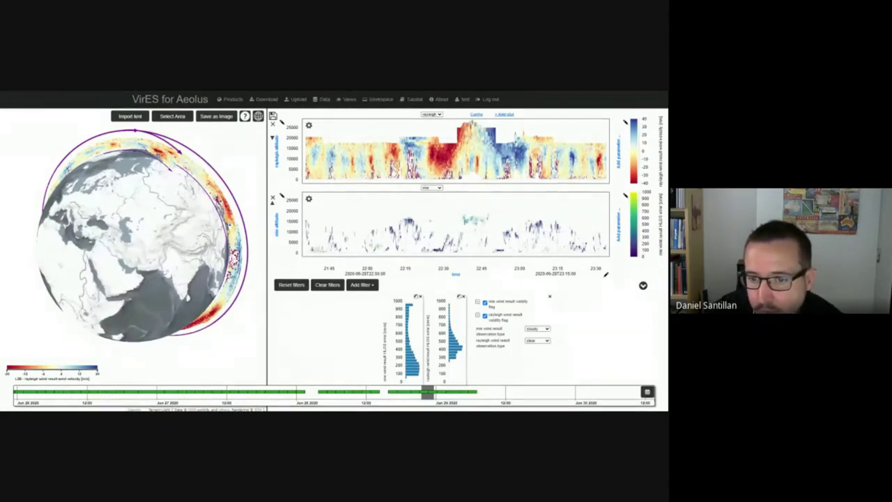
# Set the upper axis limit of the rayleigh wind result HLOS error filter to 200 and reset it to 1000.
pyautogui.click(459, 297)
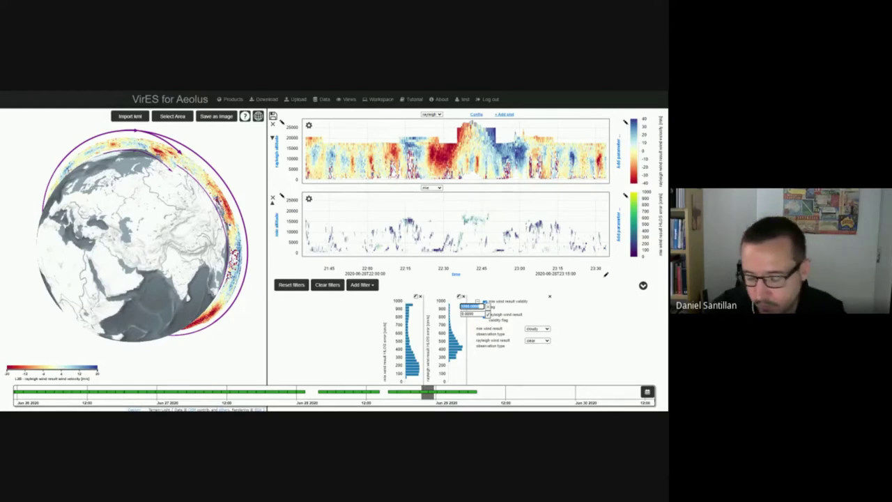
pyautogui.write('1')
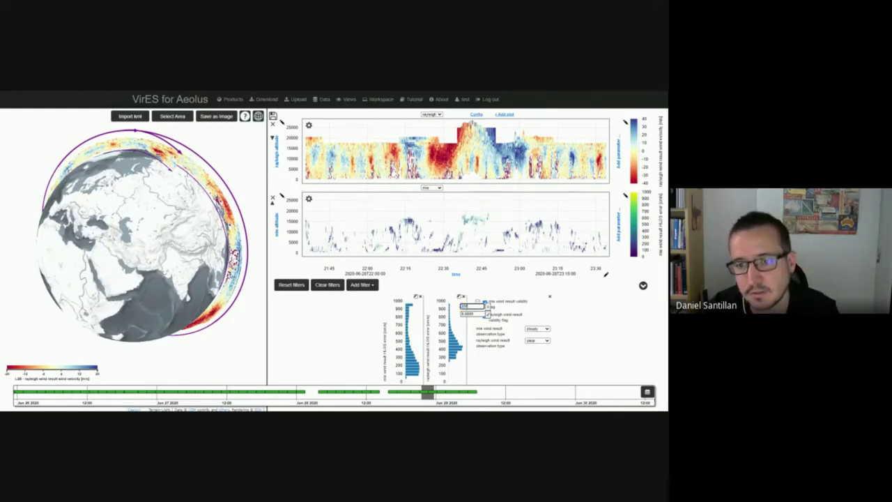
pyautogui.click(488, 317)
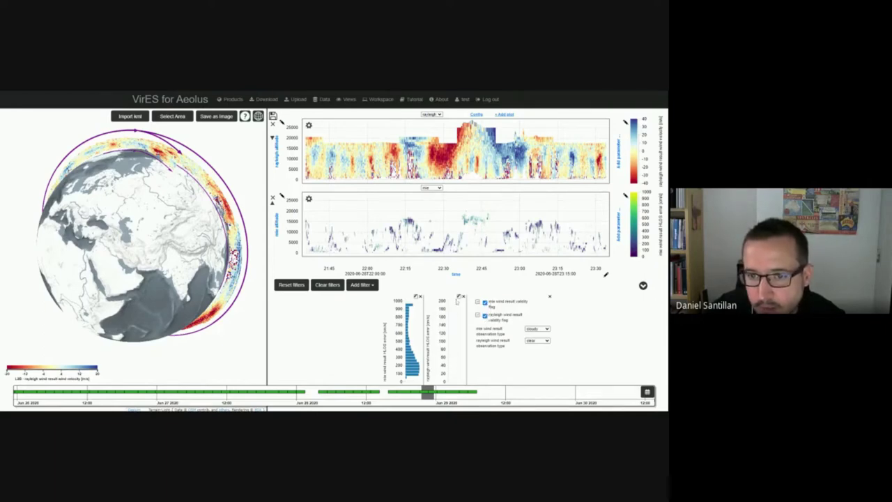
pyautogui.click(458, 296)
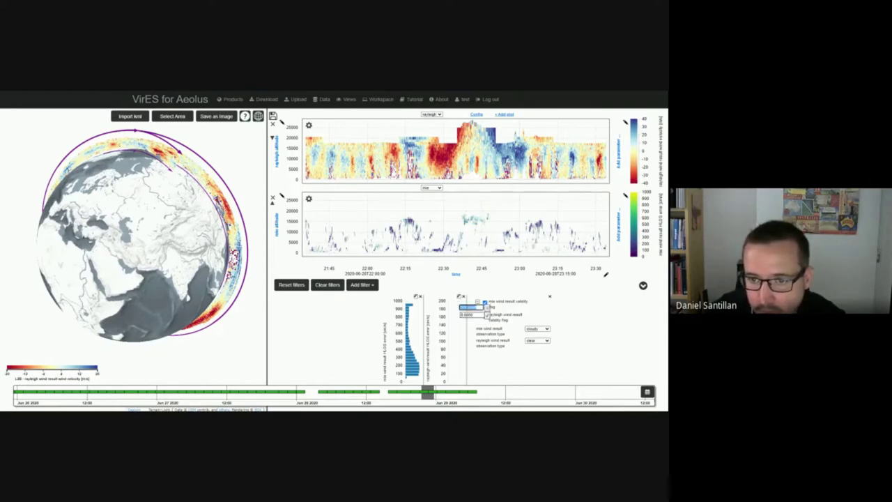
pyautogui.write('1')
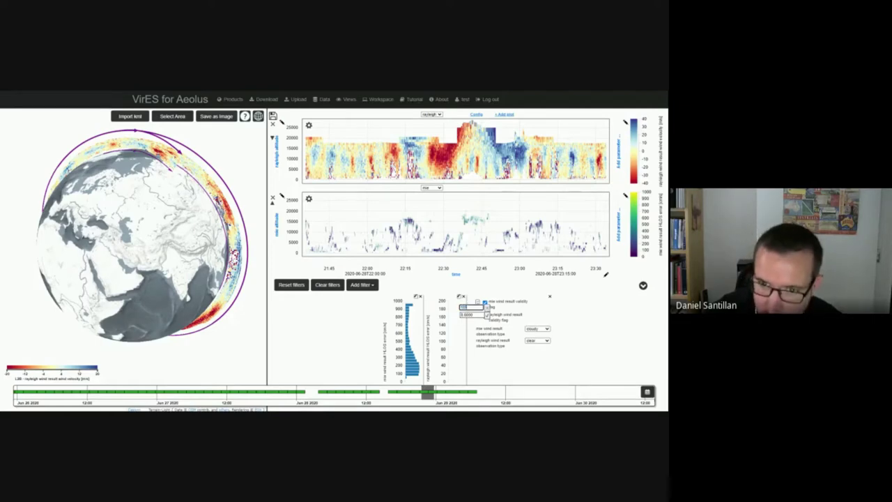
pyautogui.press('Return')
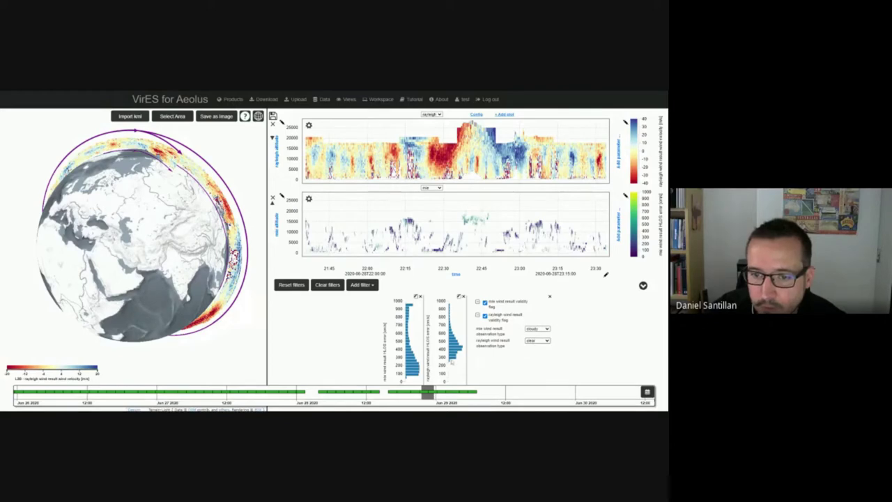
# Set the rayleigh observation type to no filter and disable the rayleigh wind result validity flag filter.
pyautogui.click(460, 351)
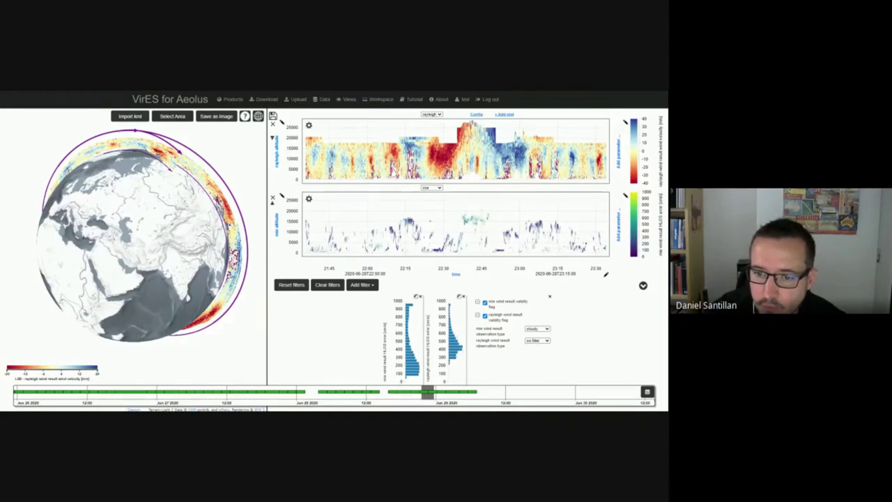
pyautogui.click(482, 317)
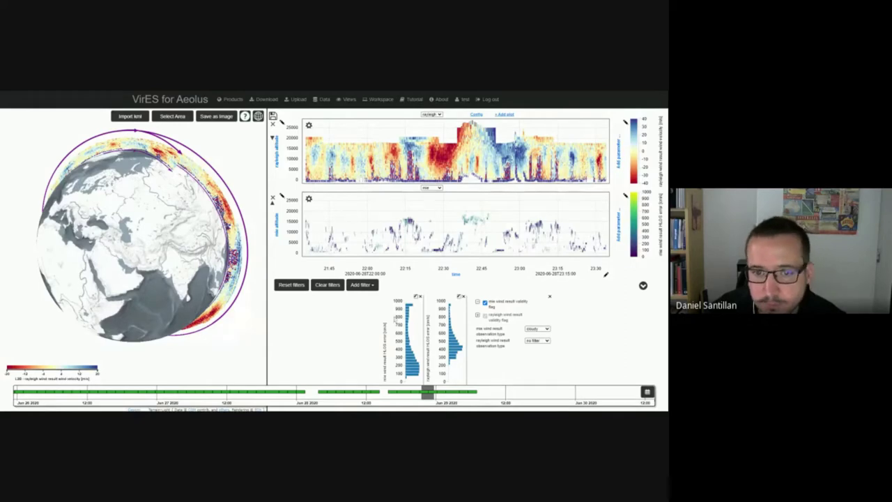
# Add a filter for the rayleigh wind result reference temperature parameter.
pyautogui.click(363, 284)
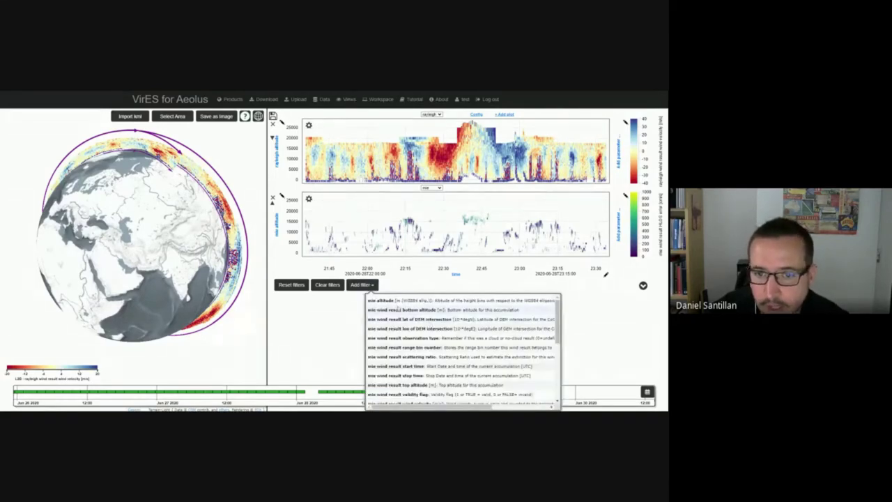
pyautogui.scroll(-3, 437, 336)
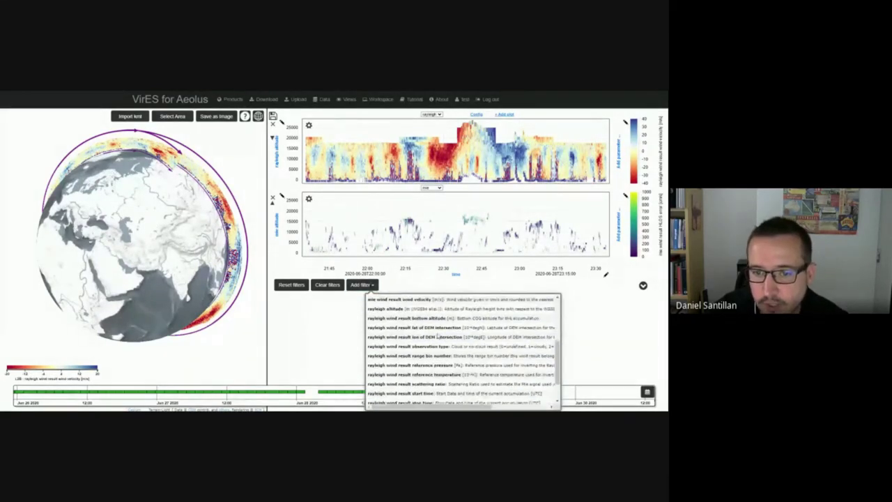
pyautogui.scroll(-2, 437, 337)
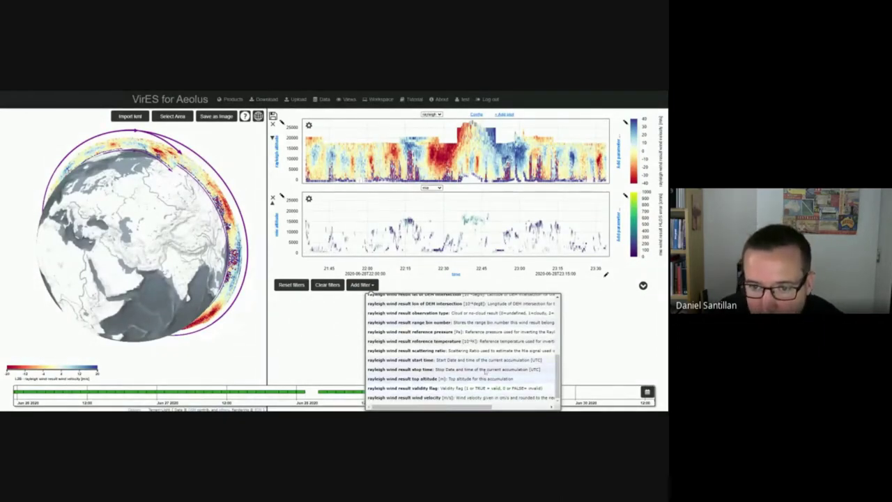
pyautogui.click(435, 341)
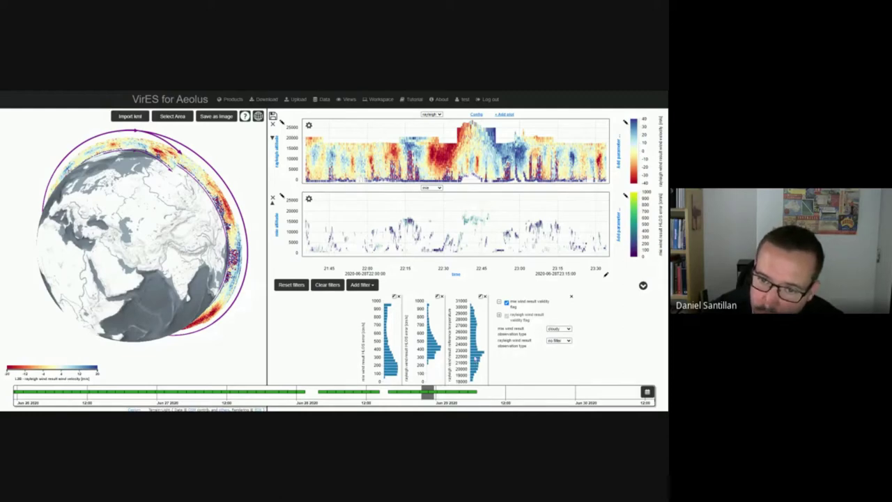
# Restrict the rayleigh reference temperature filter to about 23000 to 27000 and clear that selection again.
pyautogui.moveTo(471, 318); pyautogui.dragTo(471, 357)
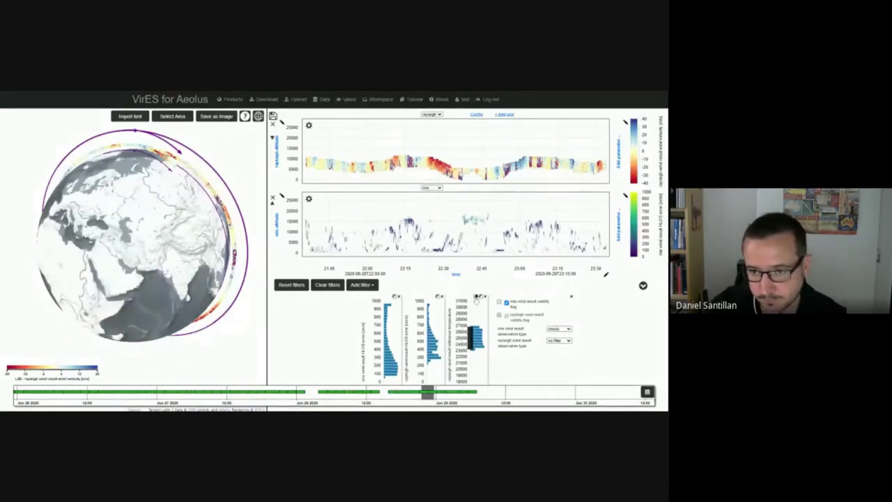
pyautogui.click(477, 298)
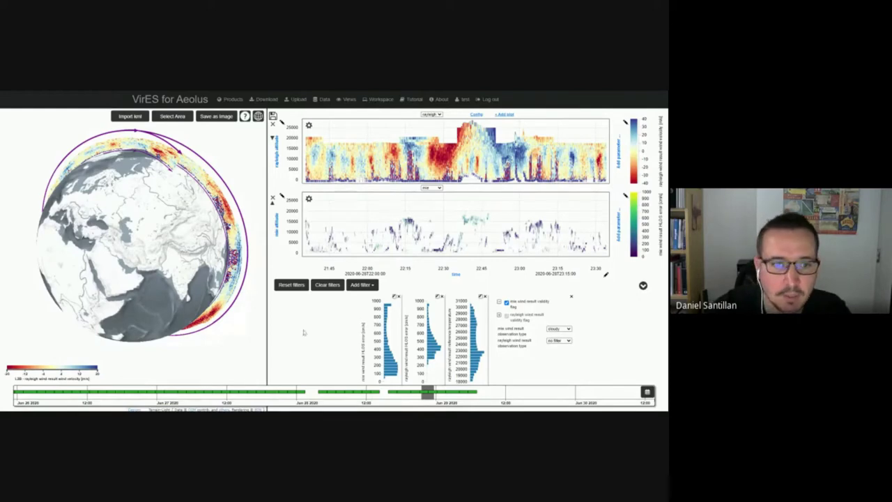
# Rotate the globe to view the rayleigh wind velocity curtain along the satellite track over Europe, Africa and the Atlantic.
pyautogui.moveTo(154, 294); pyautogui.dragTo(190, 282)
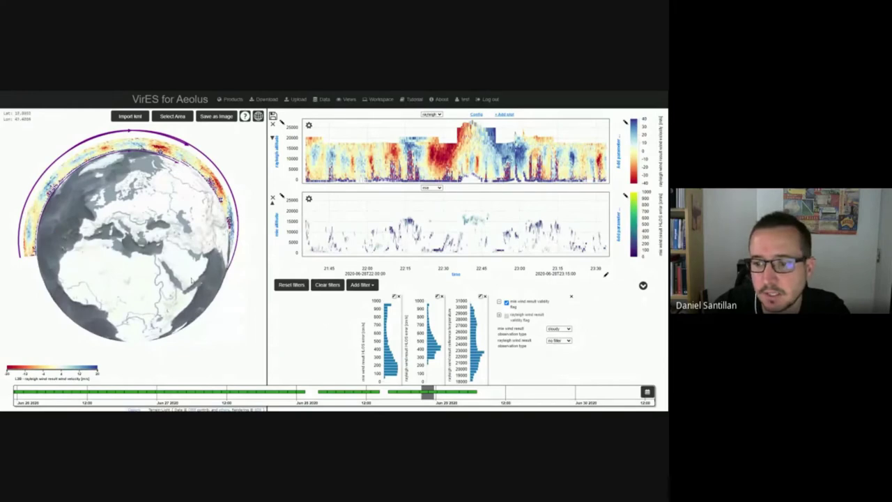
pyautogui.moveTo(156, 277); pyautogui.dragTo(152, 242)
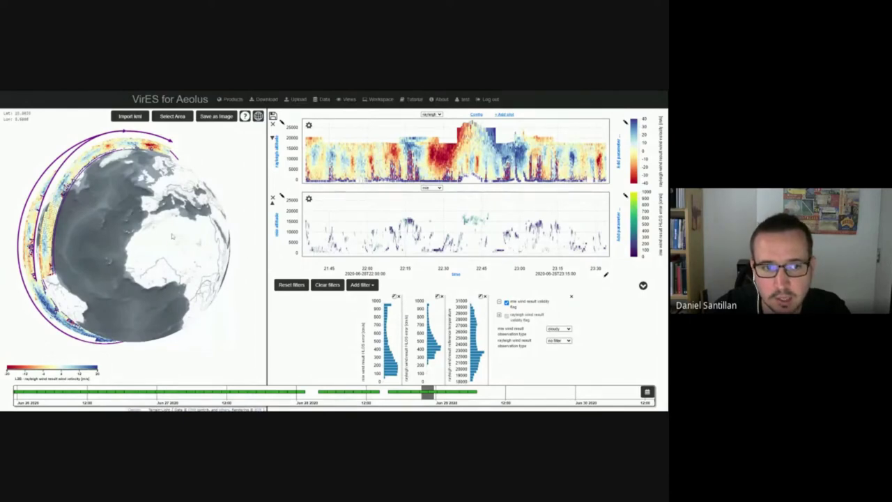
pyautogui.moveTo(158, 230); pyautogui.dragTo(145, 263)
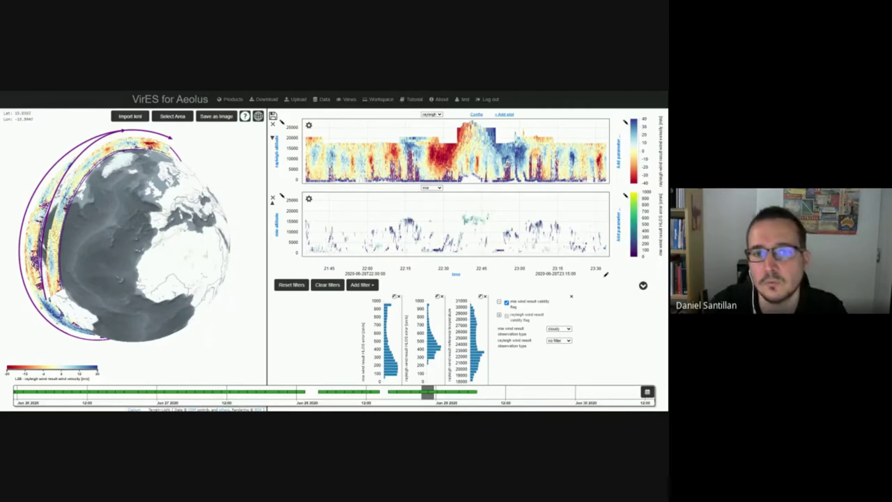
# Switch the displayed product from L2B to L2A and close the product list.
pyautogui.click(230, 99)
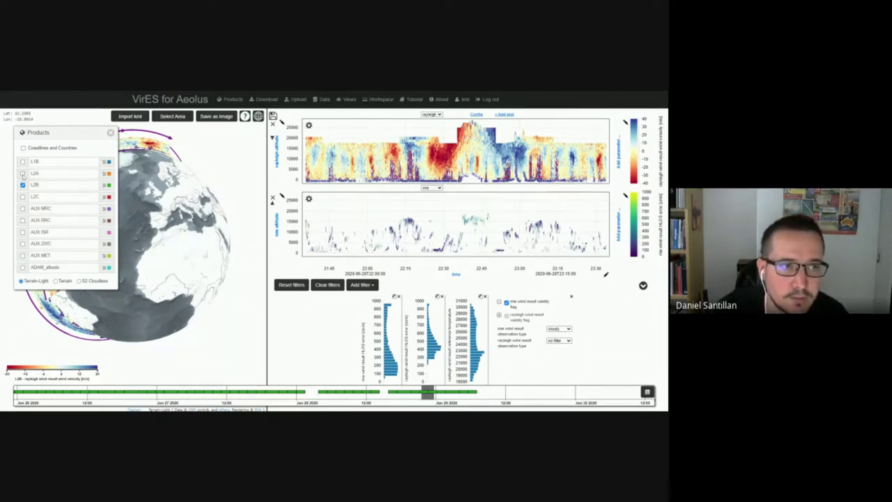
pyautogui.click(23, 173)
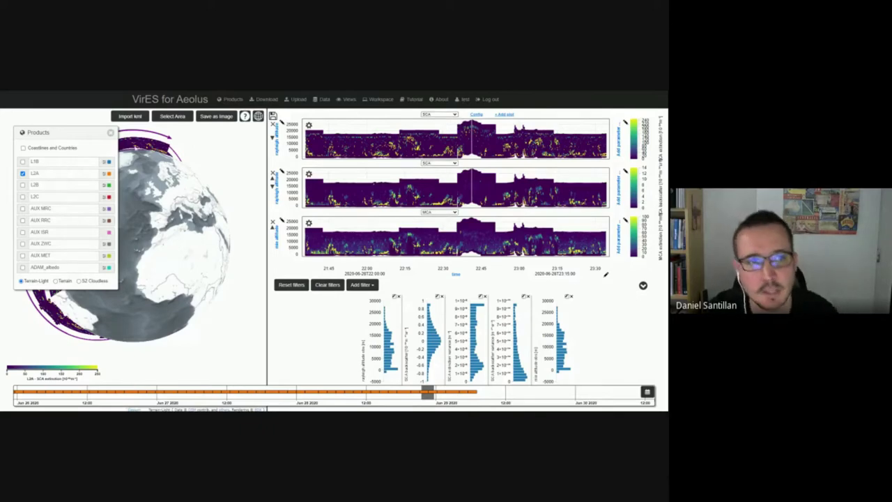
pyautogui.click(110, 133)
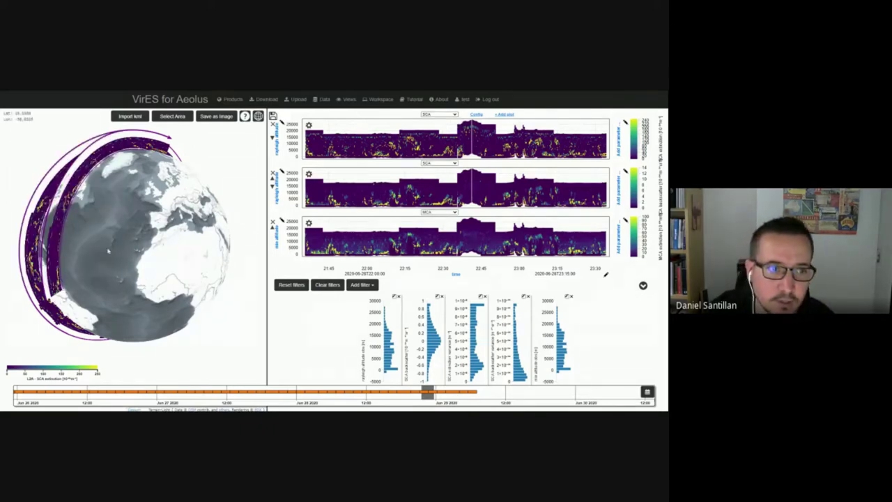
# Draw a rectangular area selection on the globe spanning the tropical Atlantic from northern South America to central Africa.
pyautogui.moveTo(76, 272); pyautogui.dragTo(127, 264)
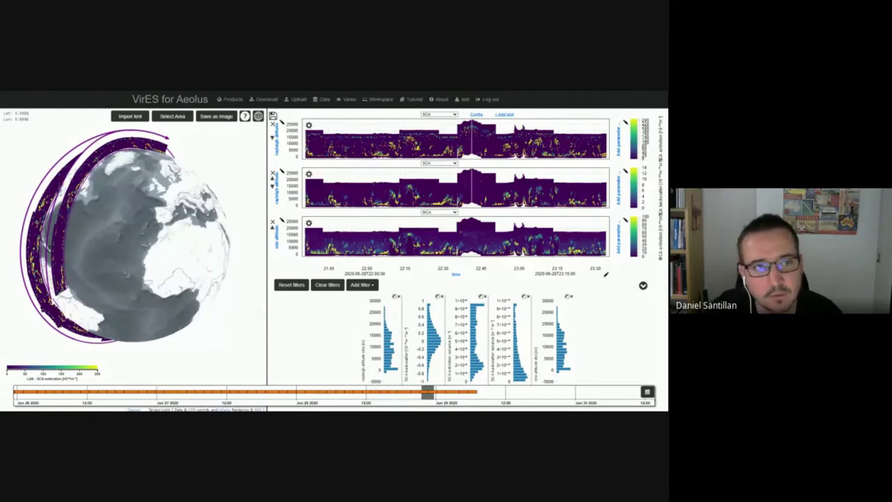
pyautogui.moveTo(170, 279); pyautogui.dragTo(184, 272)
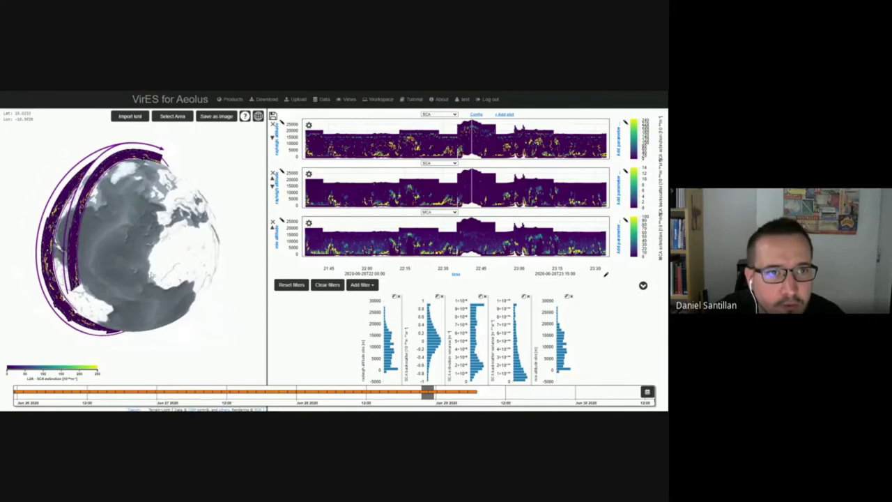
pyautogui.click(174, 117)
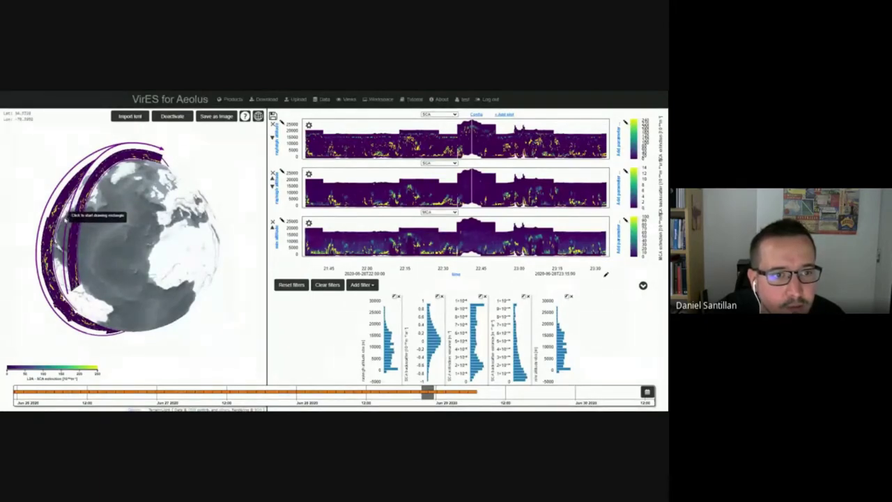
pyautogui.click(68, 219)
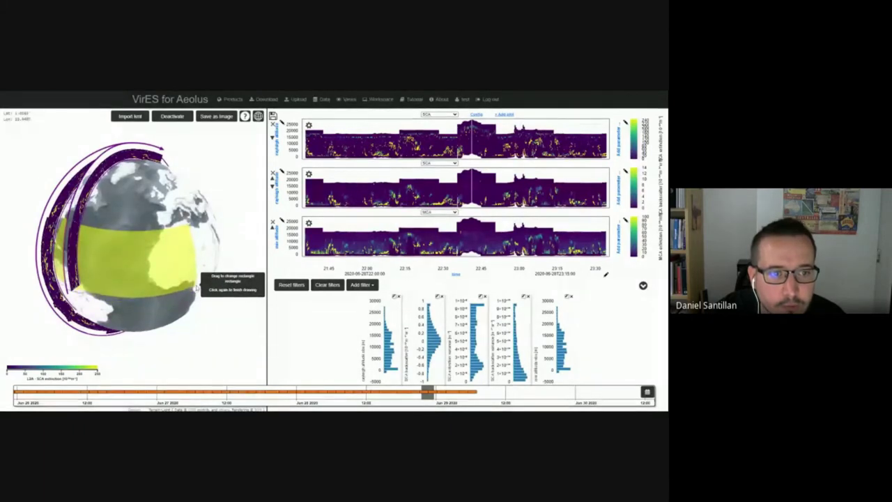
pyautogui.click(199, 286)
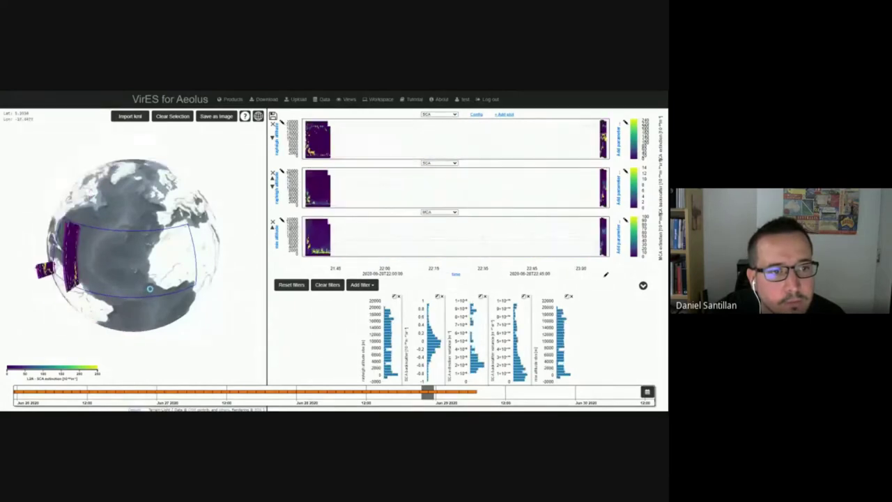
# Select a time range covering nearly all of 19 June 2020 for the L2A data.
pyautogui.moveTo(150, 289); pyautogui.dragTo(149, 262)
pyautogui.scroll(2, 149, 262)
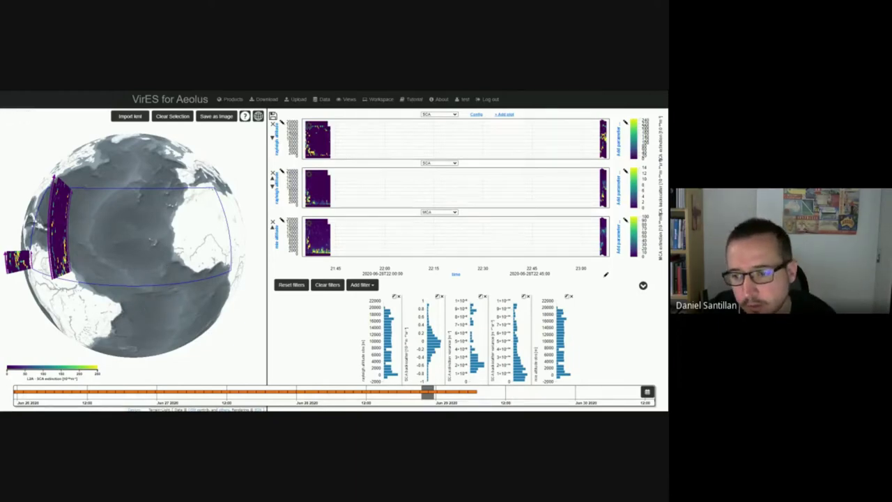
pyautogui.scroll(-5, 587, 402)
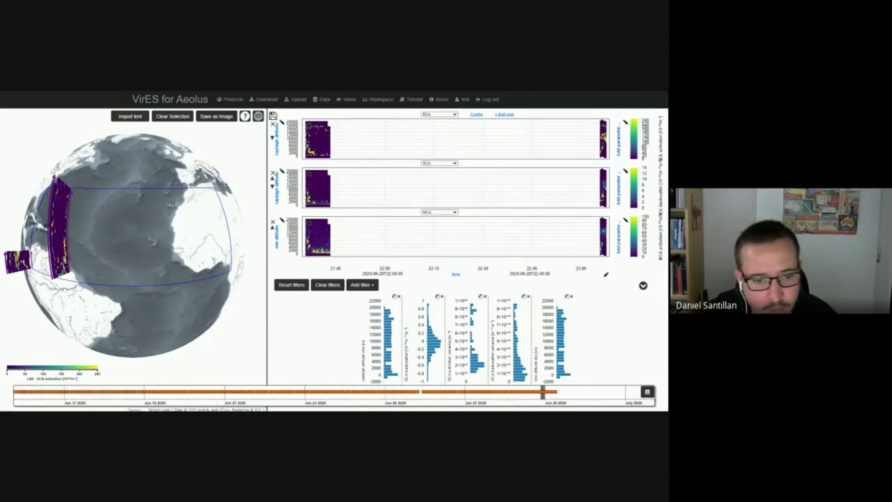
pyautogui.scroll(4, 586, 398)
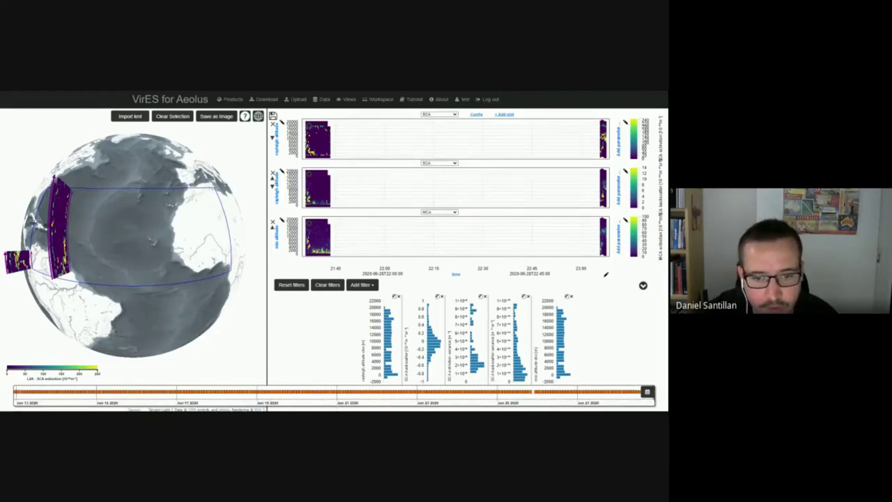
pyautogui.scroll(1, 587, 397)
pyautogui.scroll(2, 586, 397)
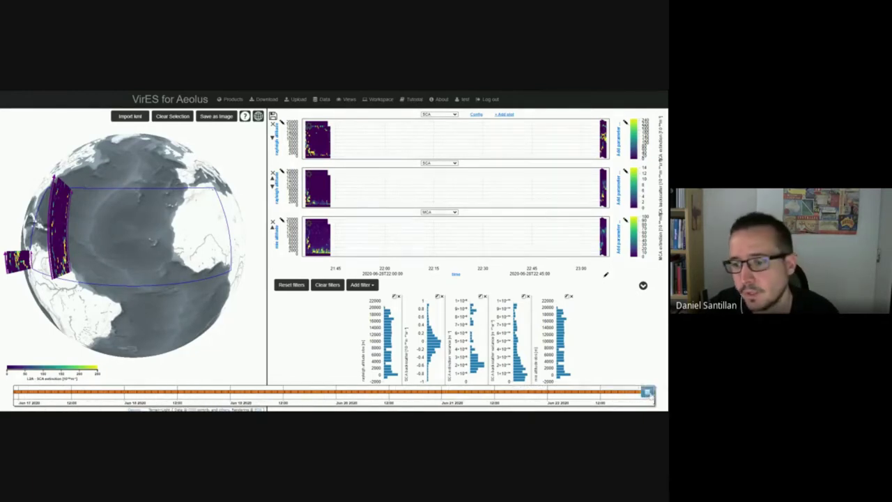
pyautogui.click(646, 392)
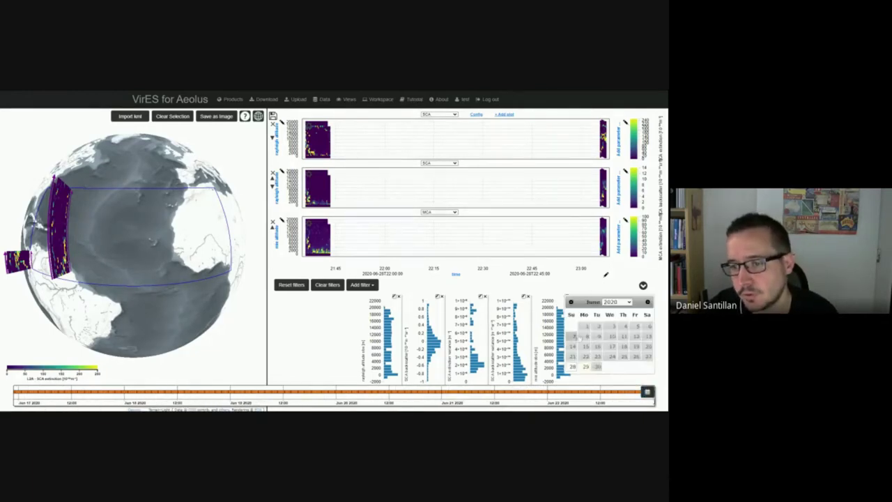
pyautogui.click(647, 393)
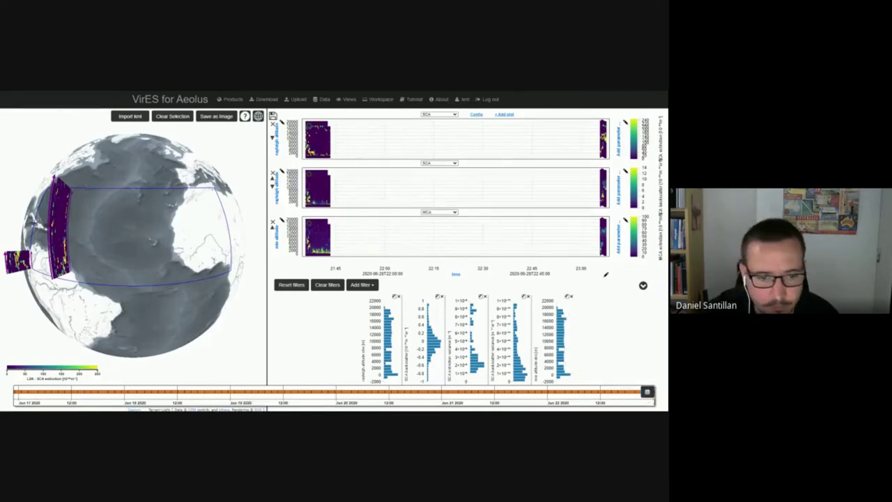
pyautogui.moveTo(233, 391); pyautogui.dragTo(331, 397)
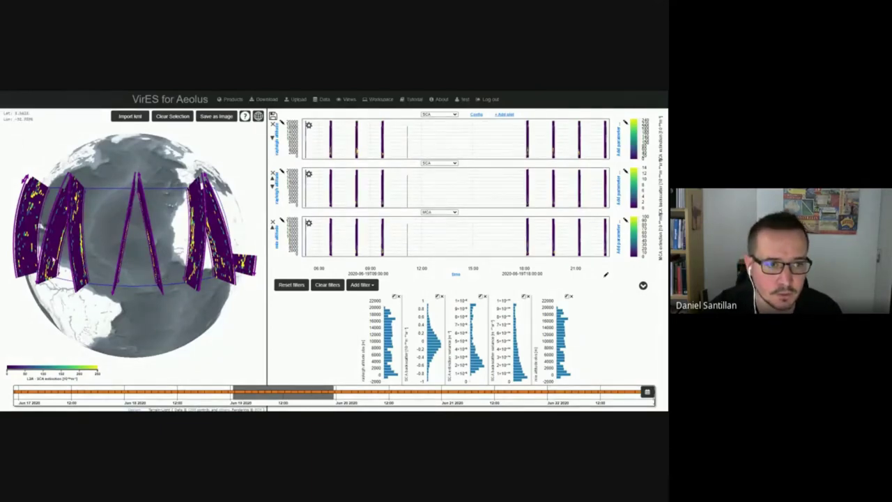
# Examine the L2A SCA extinction curtains of the individual overpasses within the selected area from several angles on the globe.
pyautogui.moveTo(142, 316); pyautogui.dragTo(50, 299)
pyautogui.moveTo(115, 268); pyautogui.dragTo(134, 275)
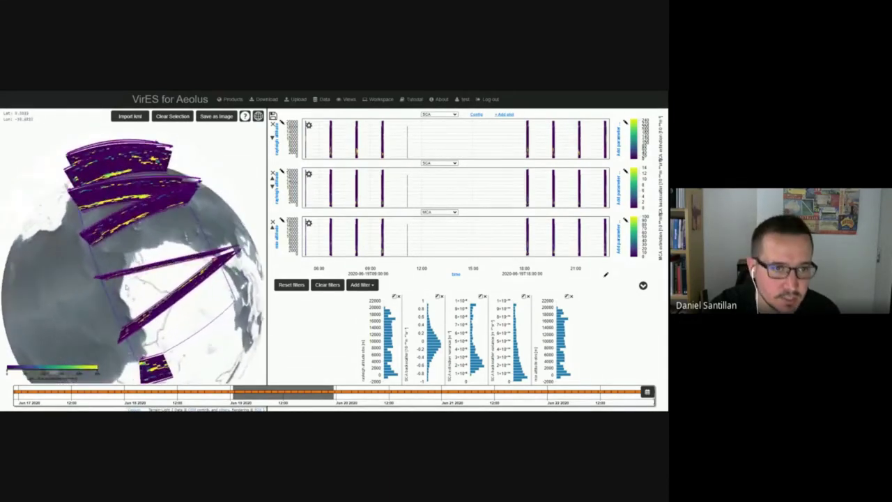
pyautogui.scroll(3, 134, 243)
pyautogui.moveTo(135, 243); pyautogui.dragTo(177, 272)
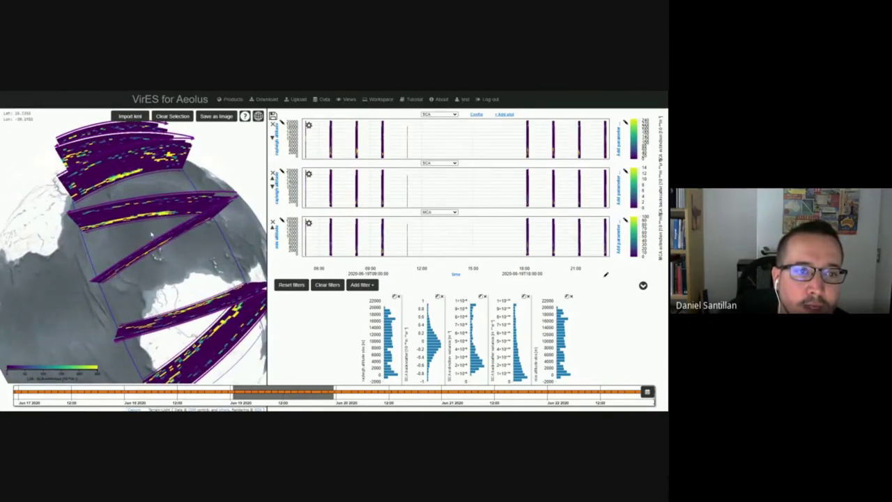
pyautogui.moveTo(152, 235); pyautogui.dragTo(165, 245)
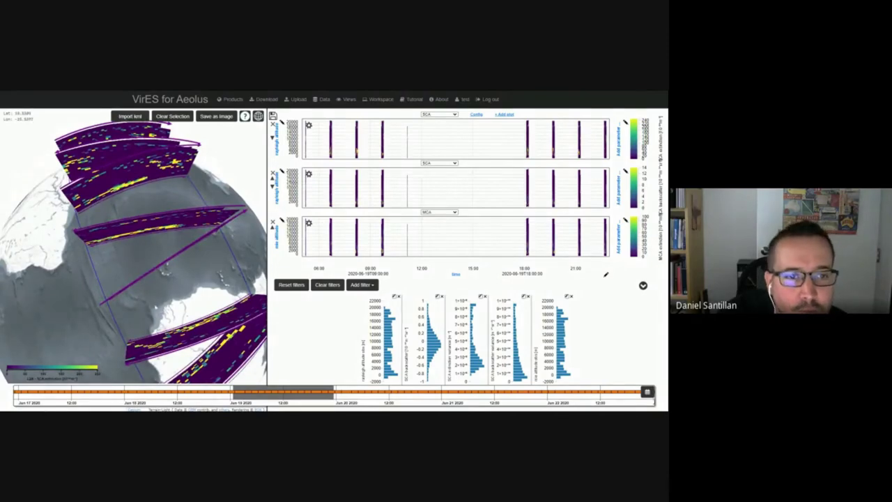
pyautogui.moveTo(167, 125); pyautogui.dragTo(209, 230)
pyautogui.scroll(-3, 165, 272)
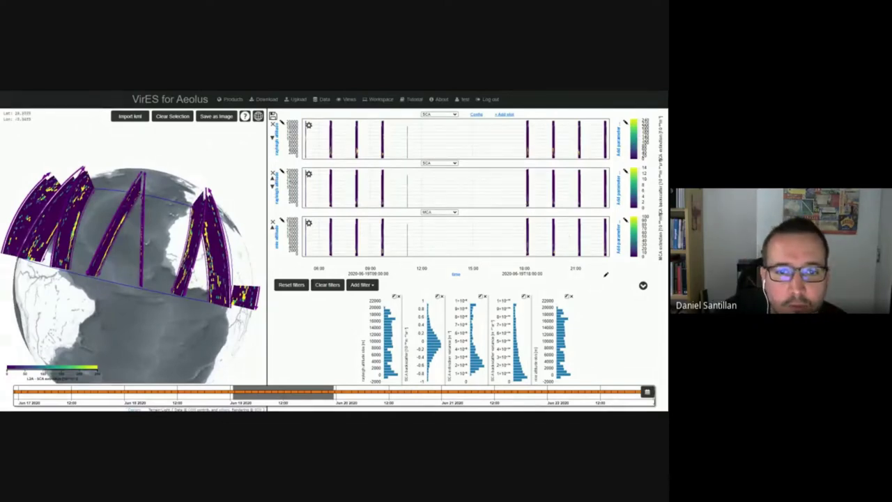
pyautogui.moveTo(193, 273); pyautogui.dragTo(185, 257)
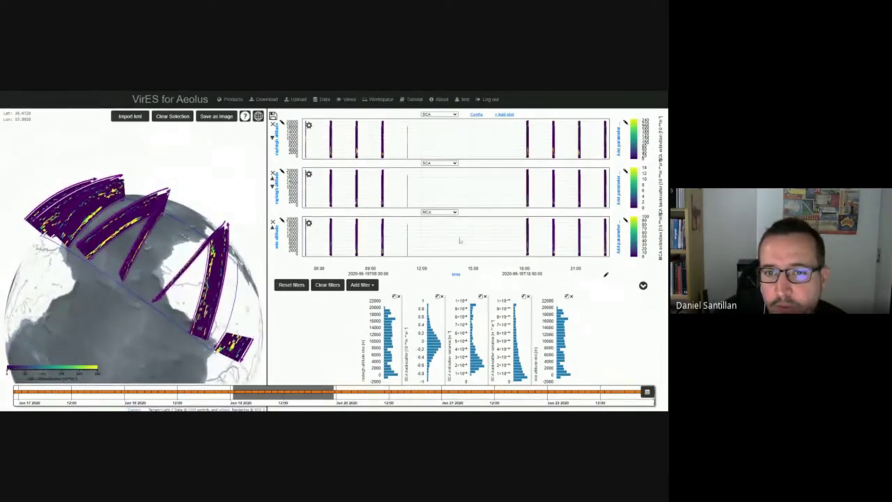
pyautogui.moveTo(197, 296); pyautogui.dragTo(190, 284)
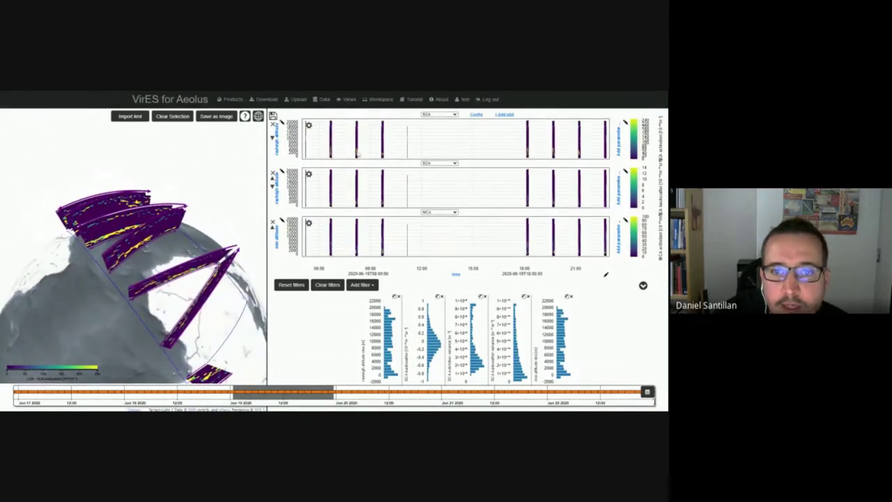
# Locate a sample from the 08:00 overpass of the SCA extinction plot on the globe and narrow the plots to about 08:07–08:16.
pyautogui.click(356, 152)
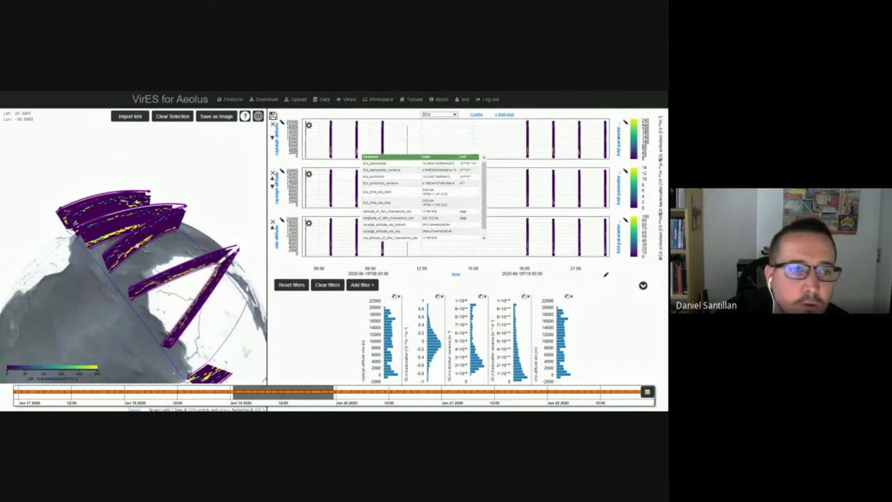
pyautogui.moveTo(139, 268); pyautogui.dragTo(171, 277)
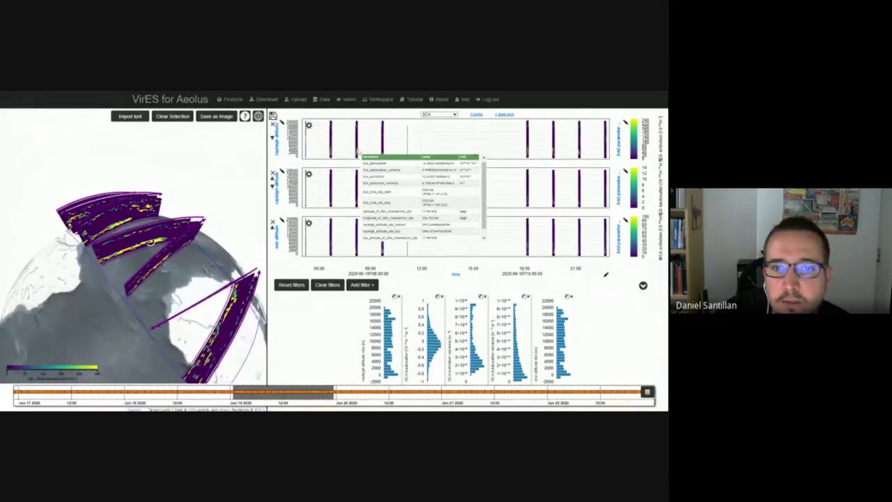
pyautogui.scroll(5, 354, 268)
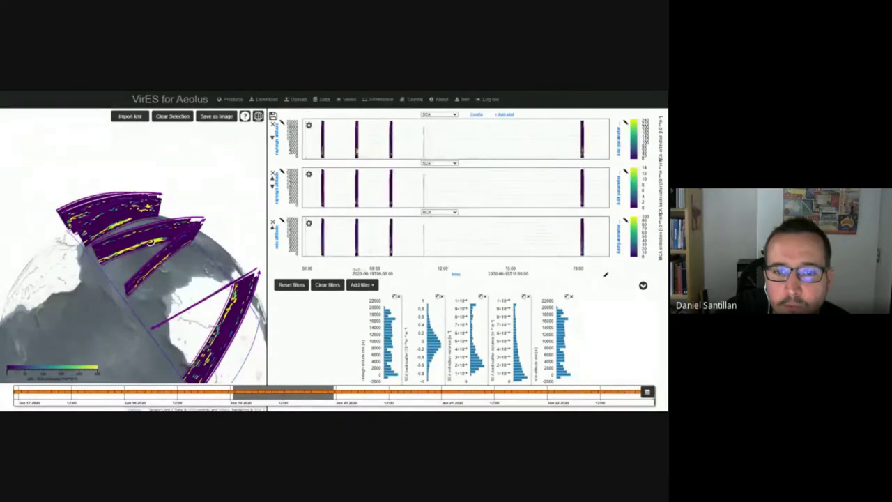
pyautogui.scroll(5, 353, 269)
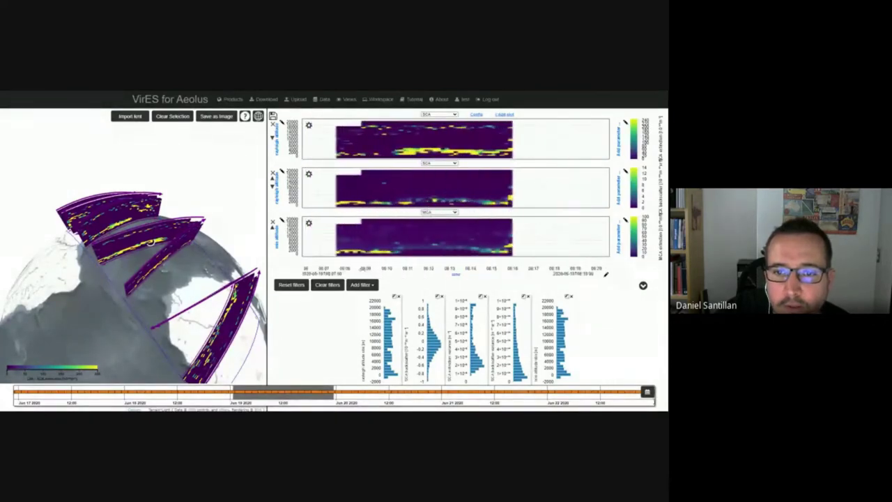
pyautogui.scroll(1, 353, 269)
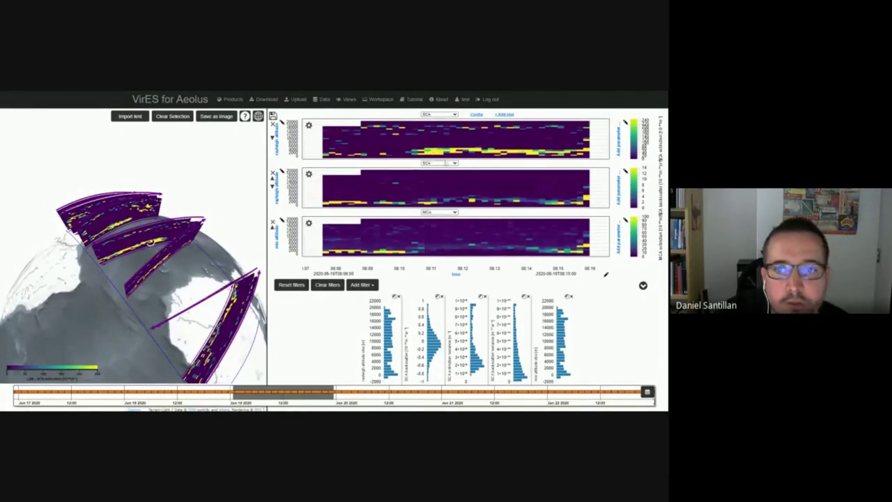
# Inspect the high-extinction layer around the marked sample in the overpass curtain over the Atlantic up close on the globe.
pyautogui.moveTo(148, 281); pyautogui.dragTo(198, 266)
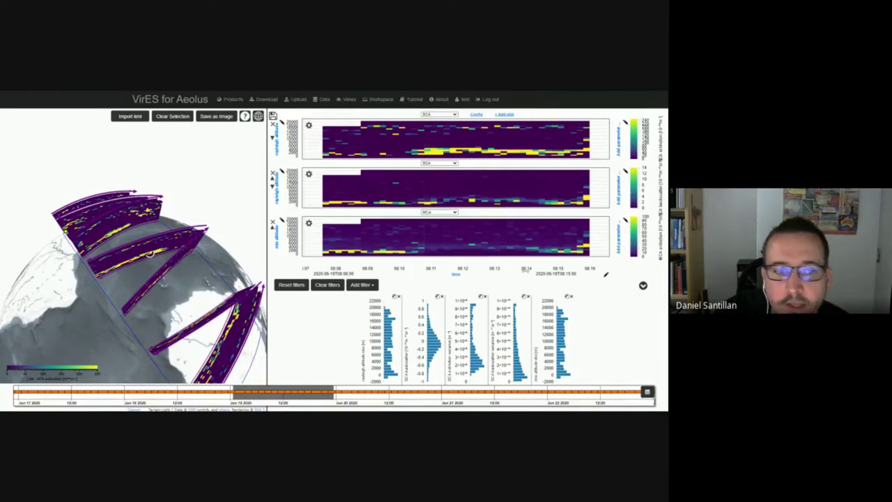
pyautogui.moveTo(104, 309); pyautogui.dragTo(125, 230)
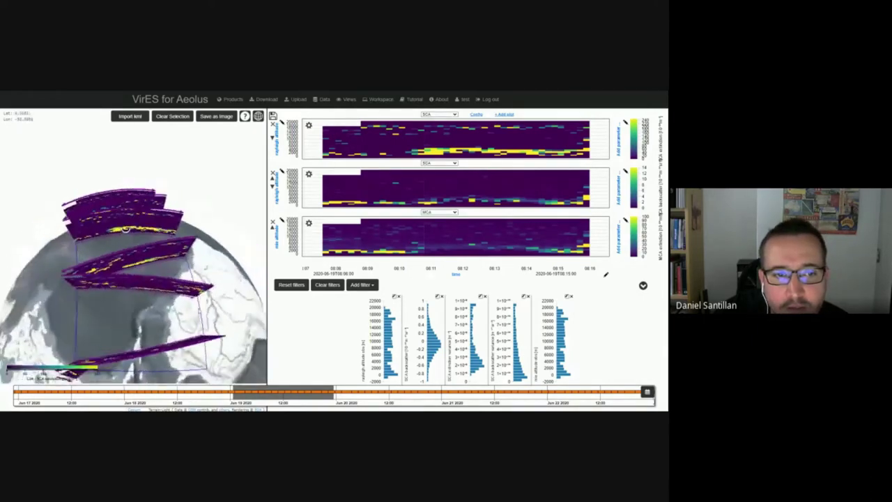
pyautogui.scroll(5, 125, 229)
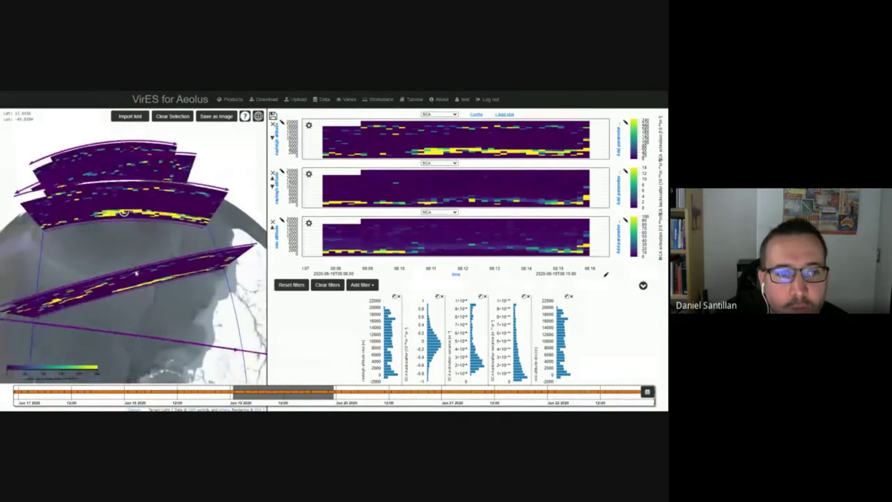
pyautogui.scroll(5, 136, 273)
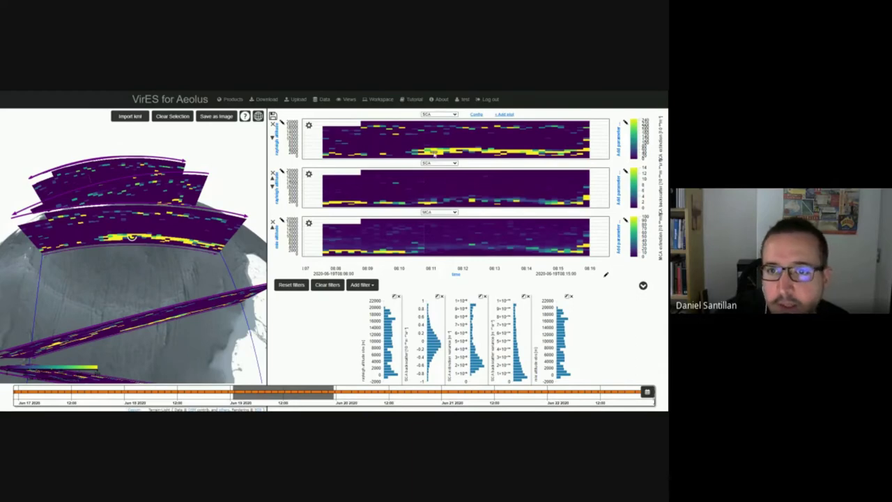
# Collapse the filter area to enlarge the plots, and inspect the SCA_extinction parameter of a sample in the low-altitude high-extinction layer.
pyautogui.click(432, 151)
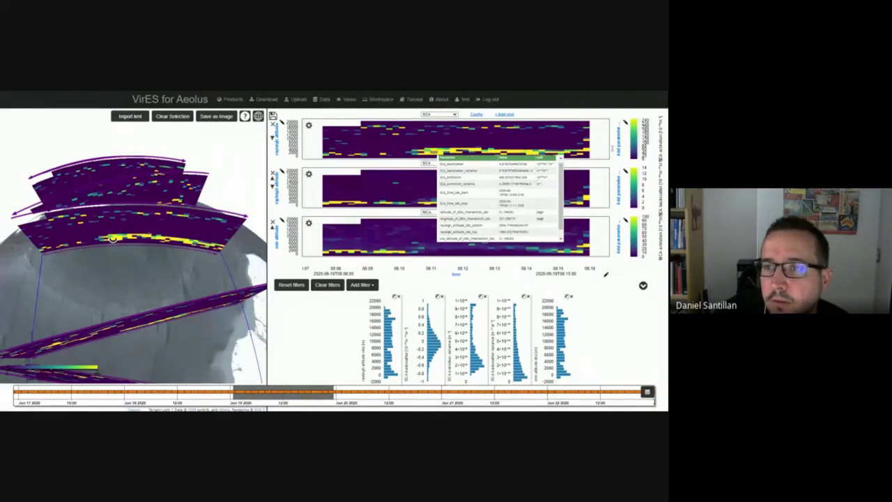
pyautogui.click(643, 285)
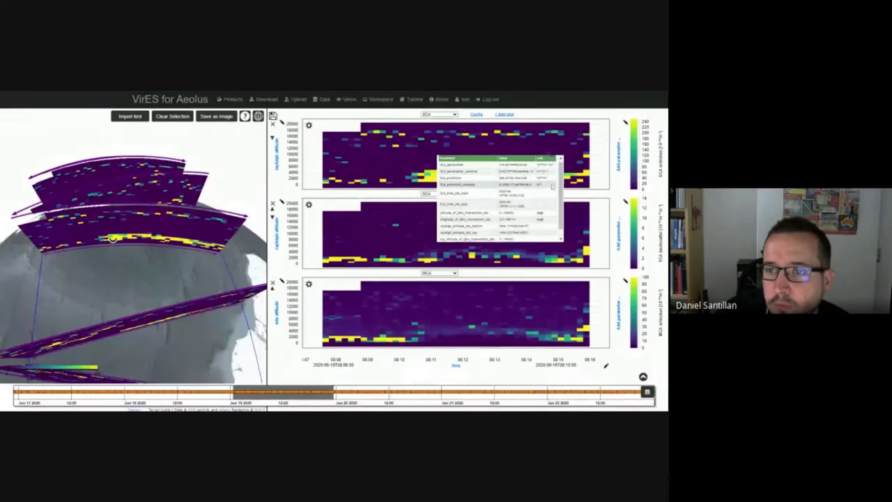
pyautogui.click(557, 159)
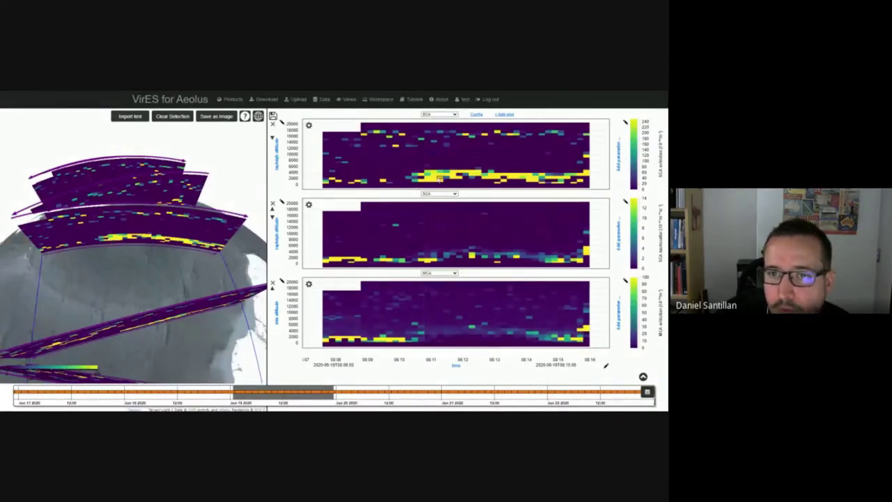
pyautogui.click(439, 179)
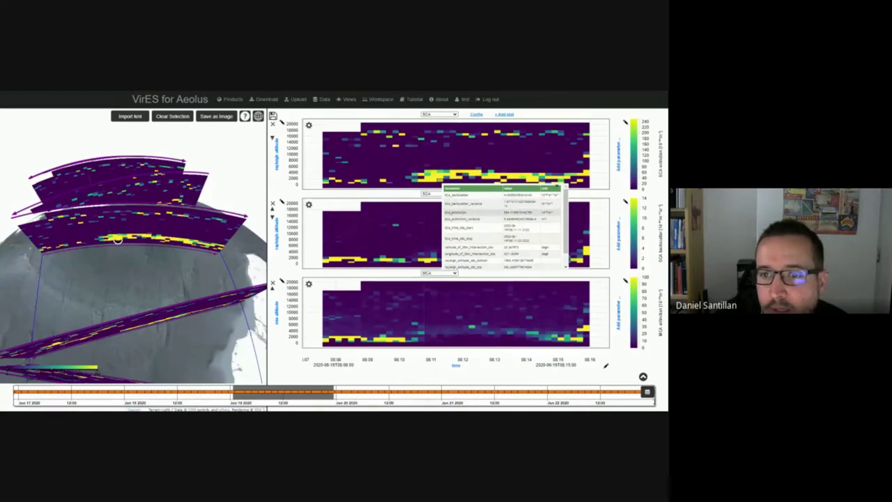
pyautogui.moveTo(451, 212); pyautogui.dragTo(468, 213)
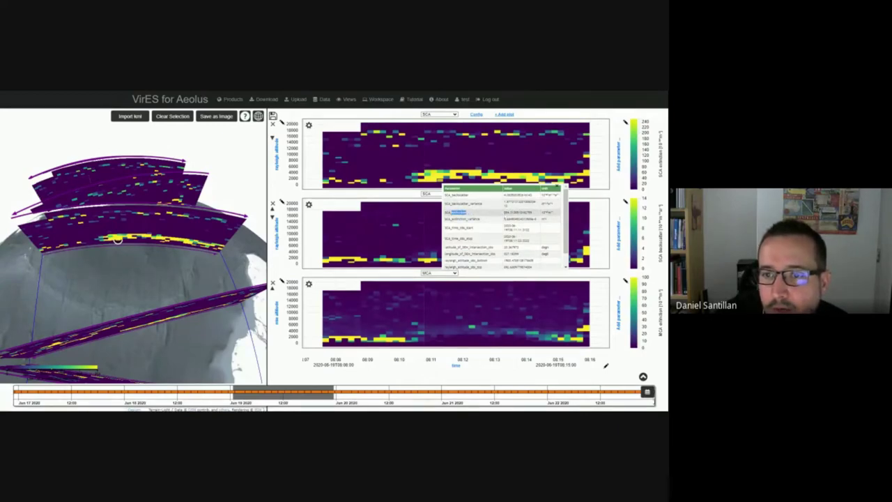
# Read the SCA_extinction value of the inspected sample and close its parameter table.
pyautogui.click(465, 214)
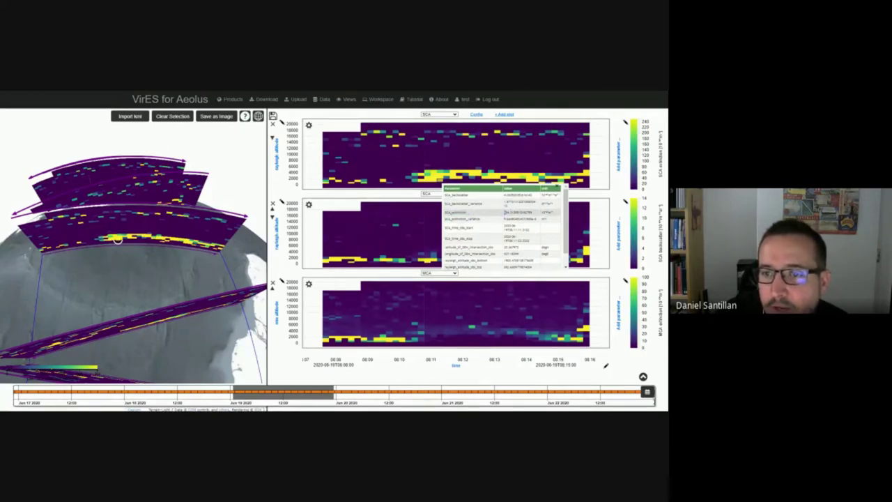
pyautogui.moveTo(503, 212); pyautogui.dragTo(508, 212)
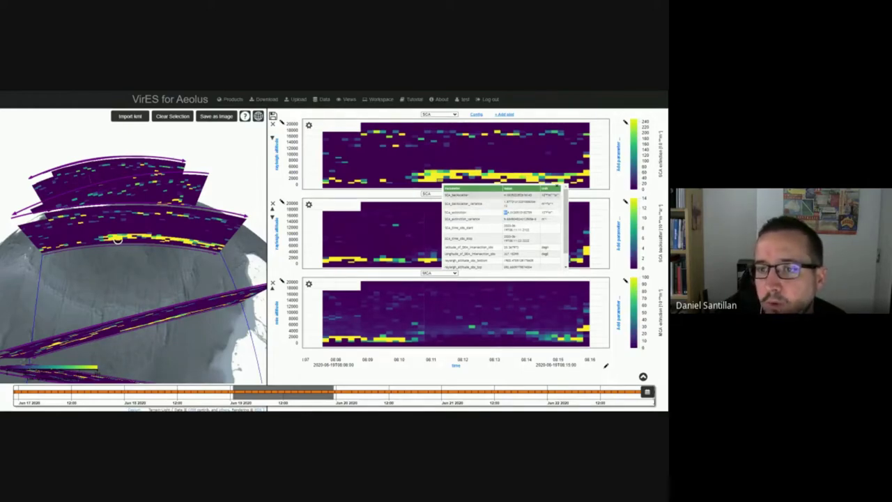
pyautogui.click(557, 188)
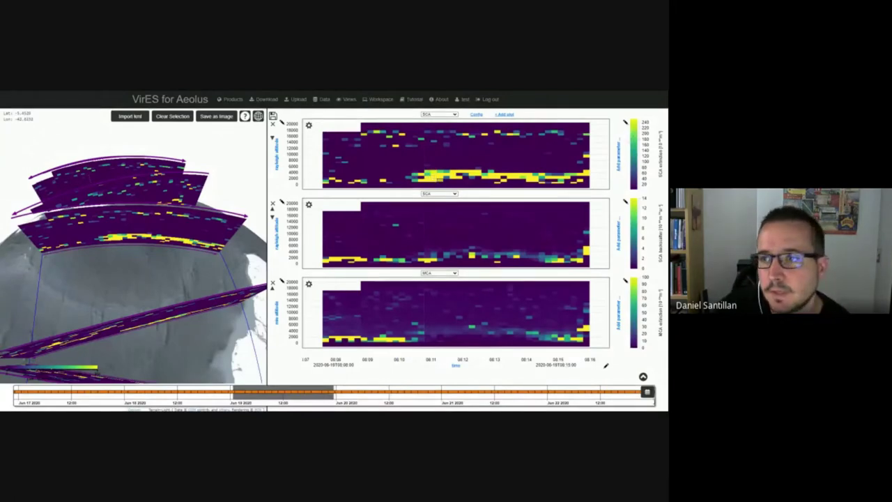
# Shift the color scale of the SCA extinction plot upward so it starts at about 200 and ends just above 450.
pyautogui.scroll(5, 645, 154)
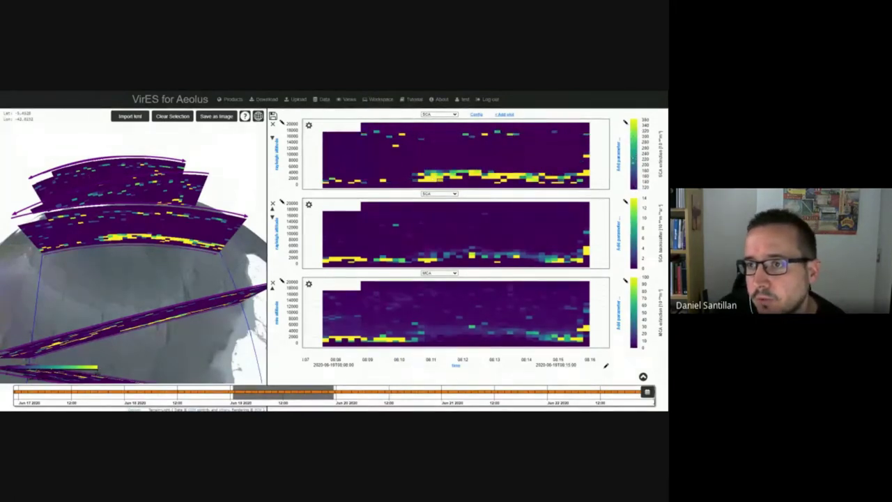
pyautogui.scroll(2, 645, 153)
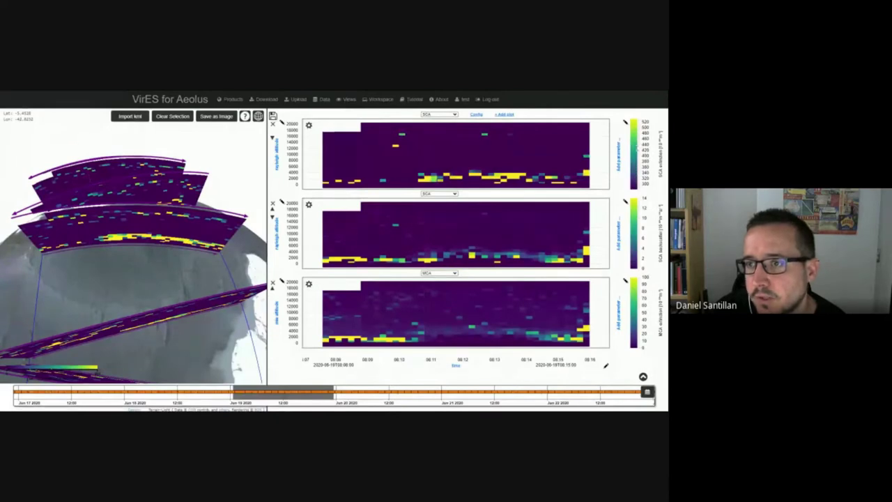
pyautogui.scroll(1, 645, 153)
pyautogui.scroll(-2, 645, 153)
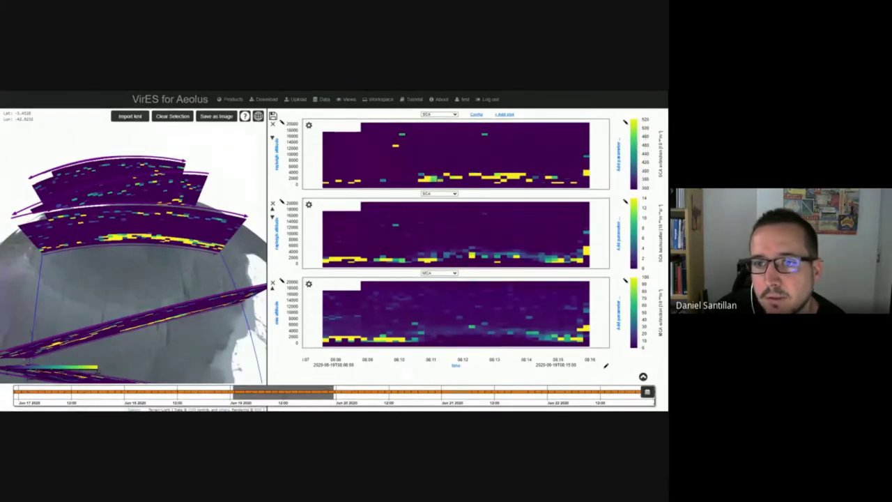
pyautogui.scroll(-3, 645, 153)
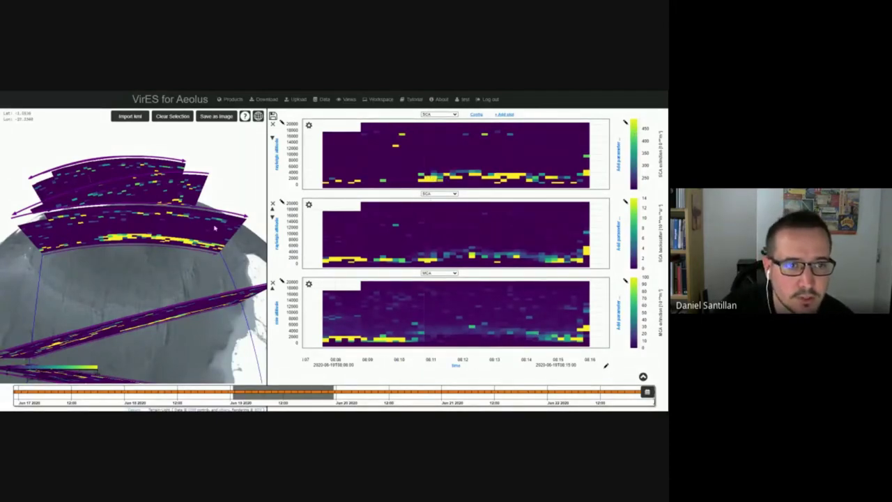
# Expand the filter area and add a filter for the SCA extinction parameter.
pyautogui.moveTo(215, 227); pyautogui.dragTo(154, 259)
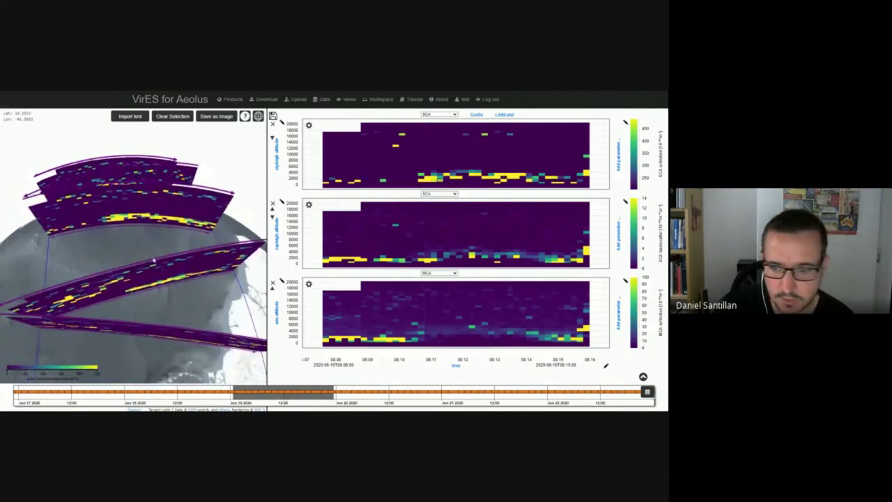
pyautogui.click(642, 377)
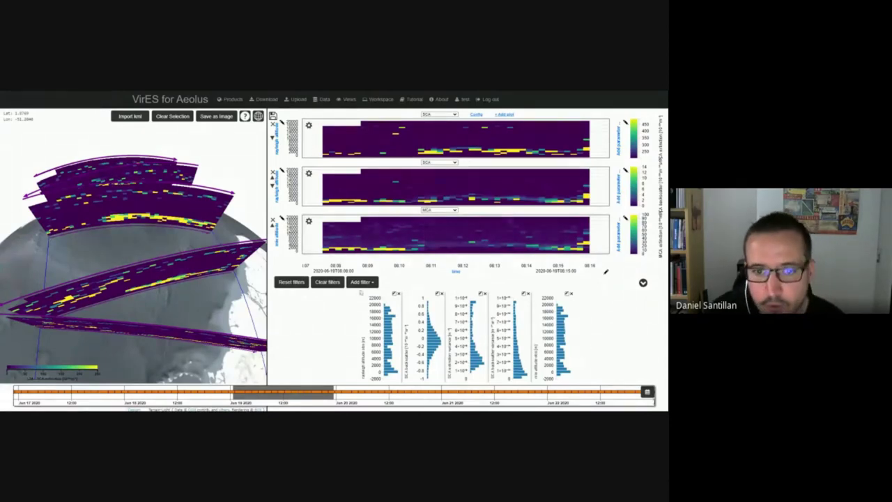
pyautogui.click(363, 284)
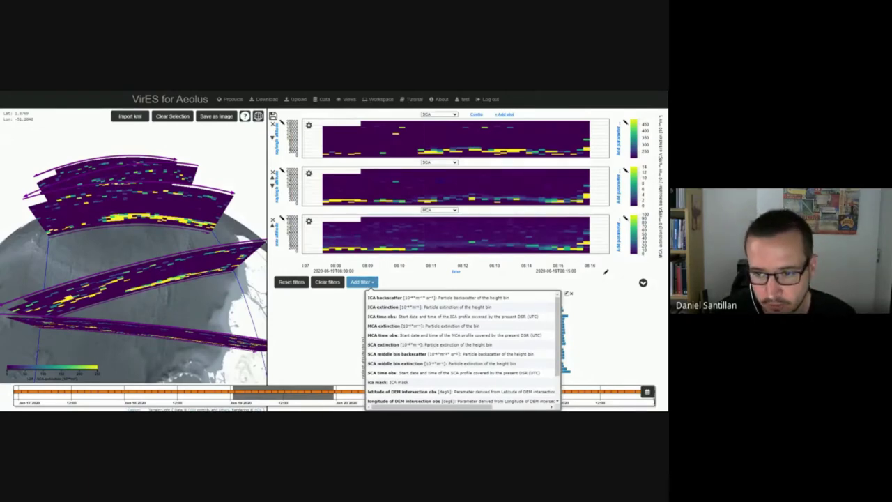
pyautogui.write('ext')
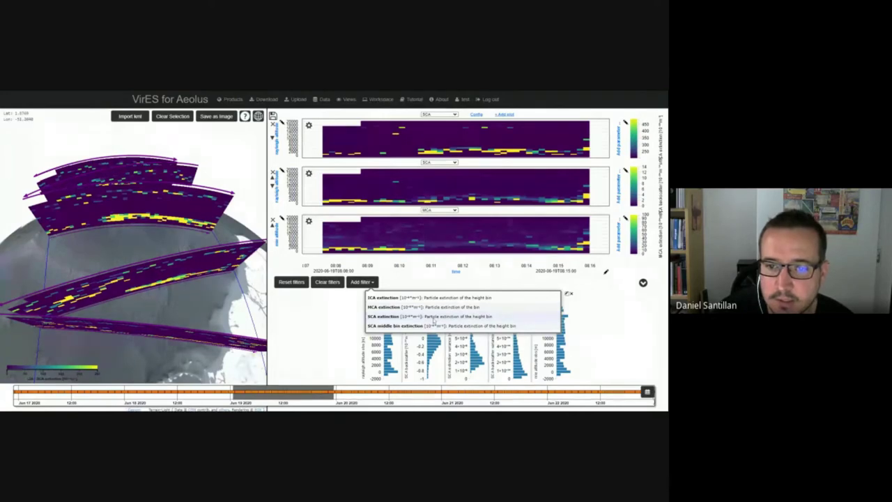
pyautogui.click(434, 319)
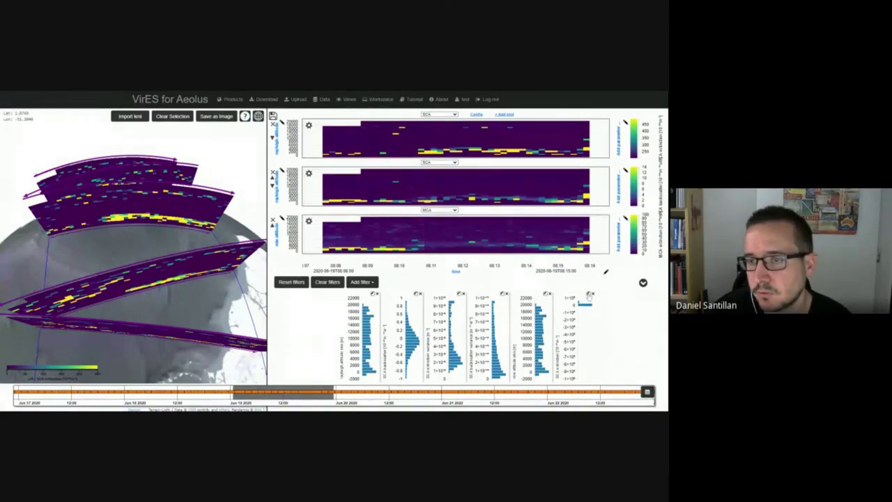
# Set the value range of the SCA extinction filter histogram to 0–1000.
pyautogui.click(589, 300)
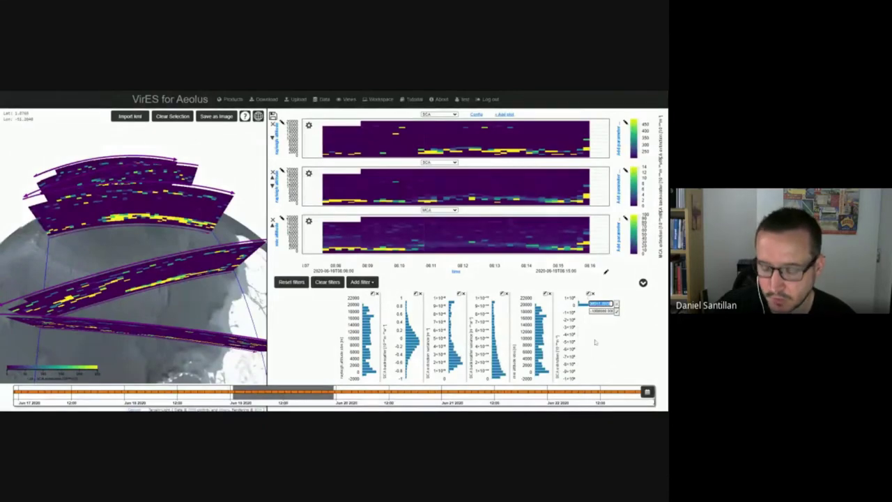
pyautogui.press('BackSpace')
pyautogui.press('Tab')
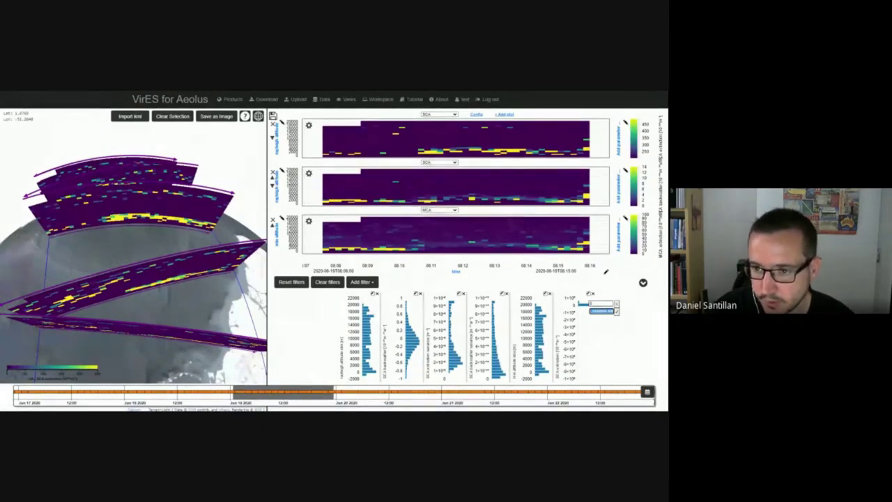
pyautogui.write('5000')
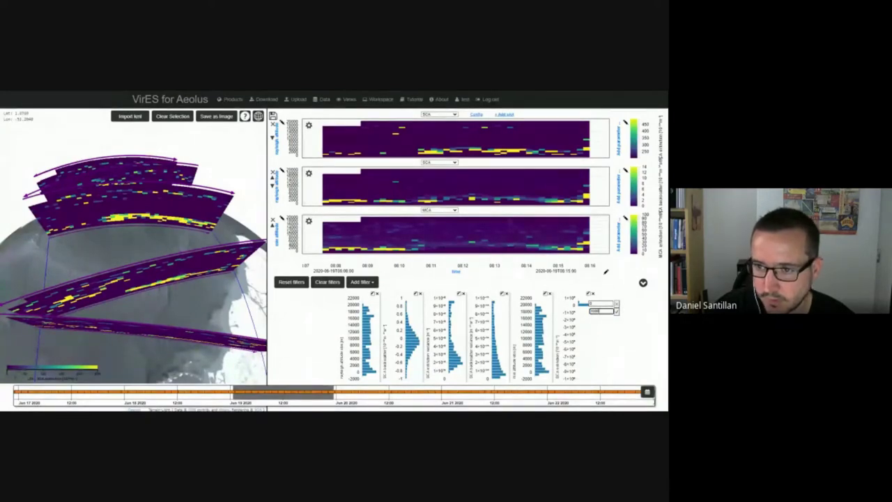
pyautogui.click(617, 311)
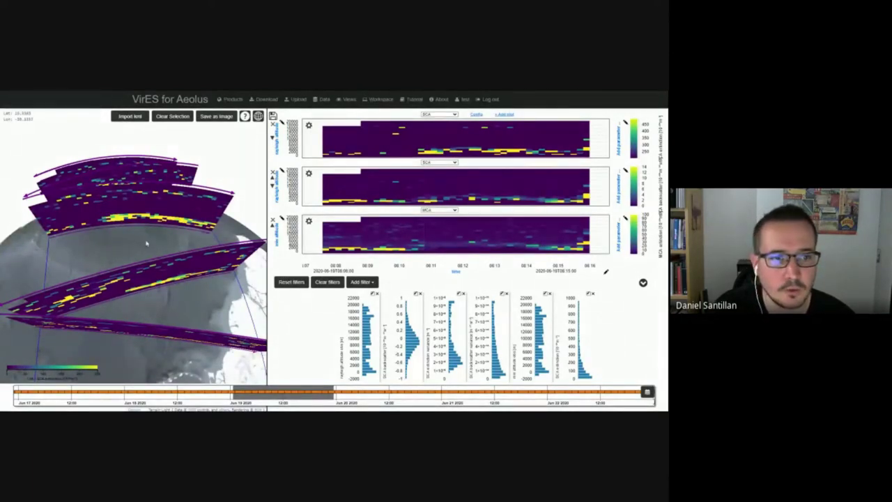
# Filter SCA extinction to values from about 58 up to the upper end of the histogram and view the remaining samples on the globe.
pyautogui.scroll(-3, 146, 243)
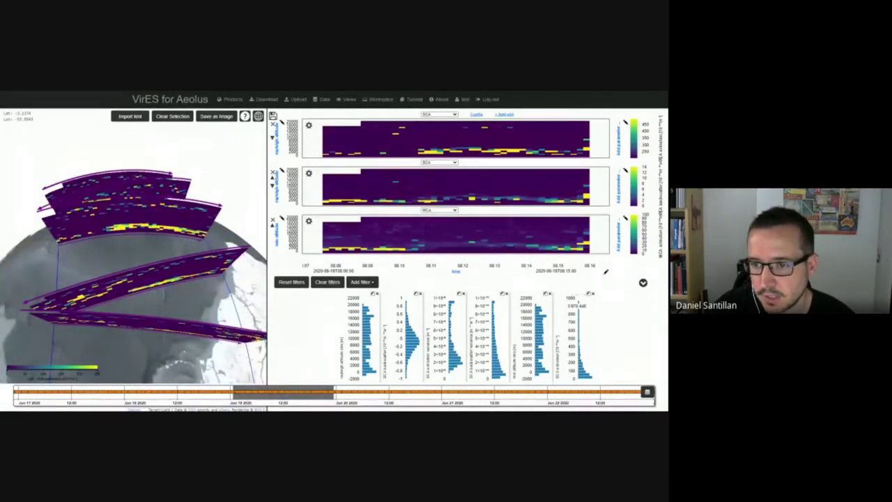
pyautogui.moveTo(577, 338); pyautogui.dragTo(578, 374)
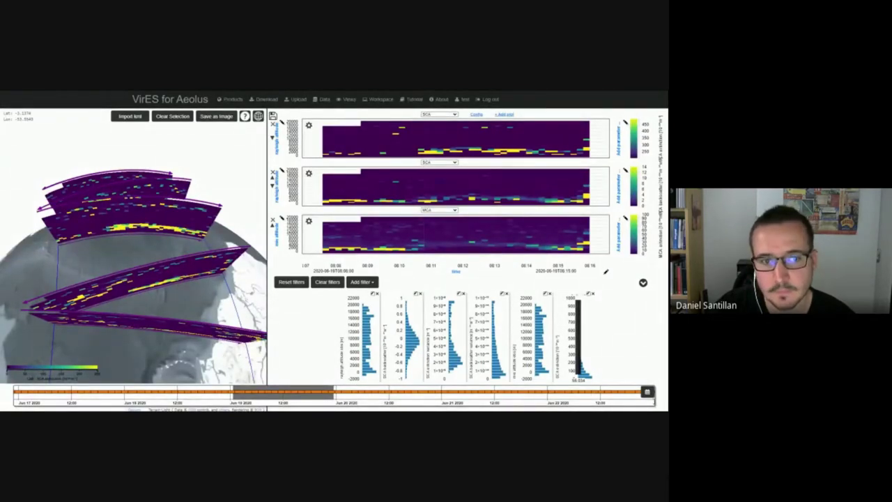
pyautogui.moveTo(184, 321); pyautogui.dragTo(174, 223)
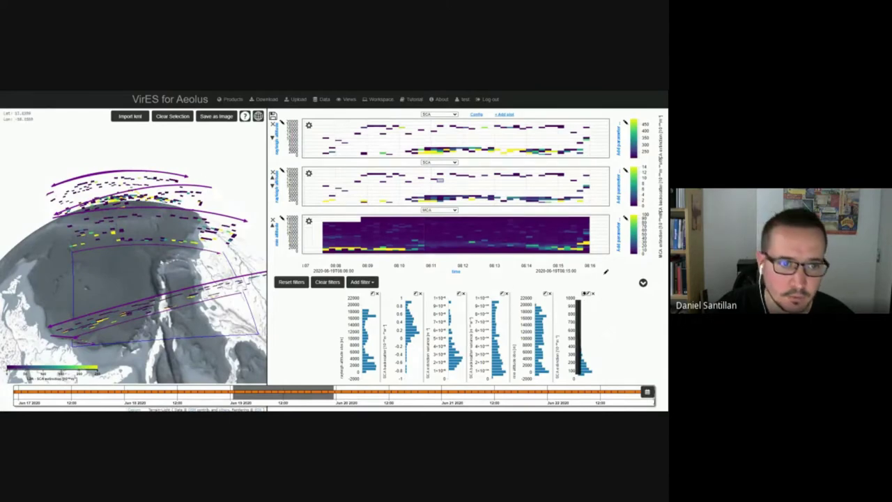
pyautogui.moveTo(135, 258); pyautogui.dragTo(168, 298)
# Reduce the opacity of the L2A product layer slightly below full in its settings, checking the effect on the globe.
pyautogui.click(230, 99)
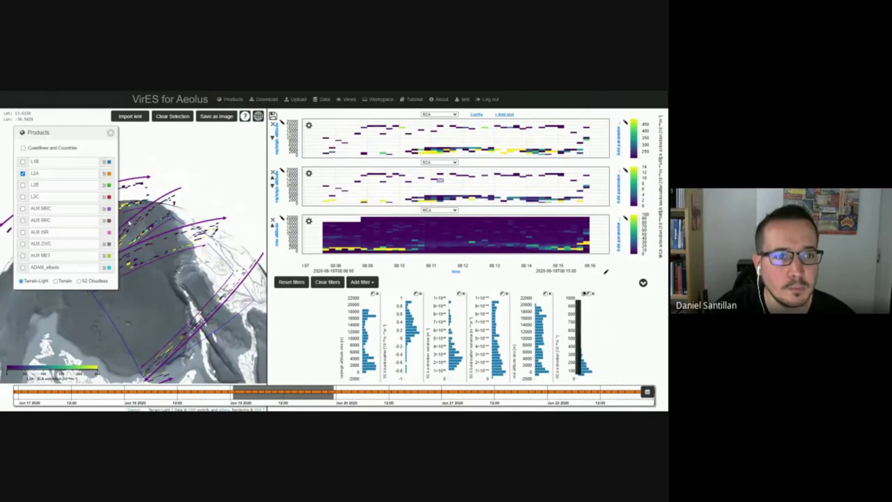
pyautogui.click(104, 173)
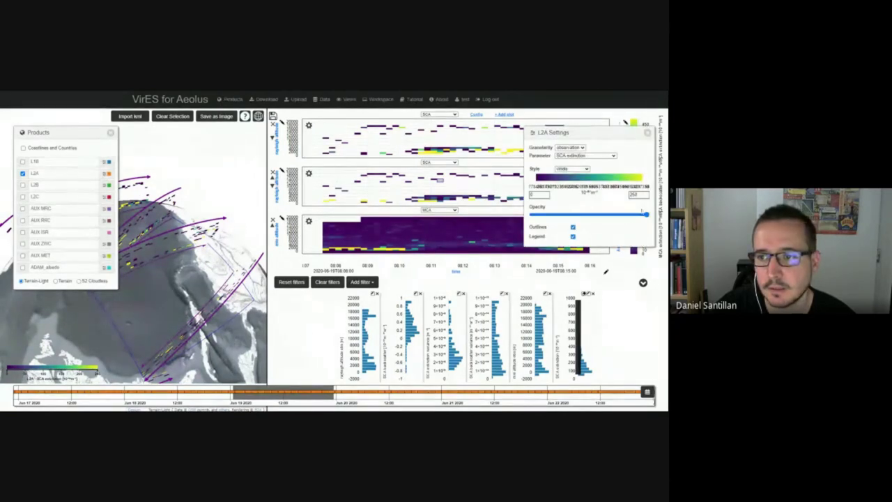
pyautogui.moveTo(646, 214); pyautogui.dragTo(608, 215)
pyautogui.moveTo(140, 300); pyautogui.dragTo(154, 233)
pyautogui.moveTo(608, 215); pyautogui.dragTo(630, 214)
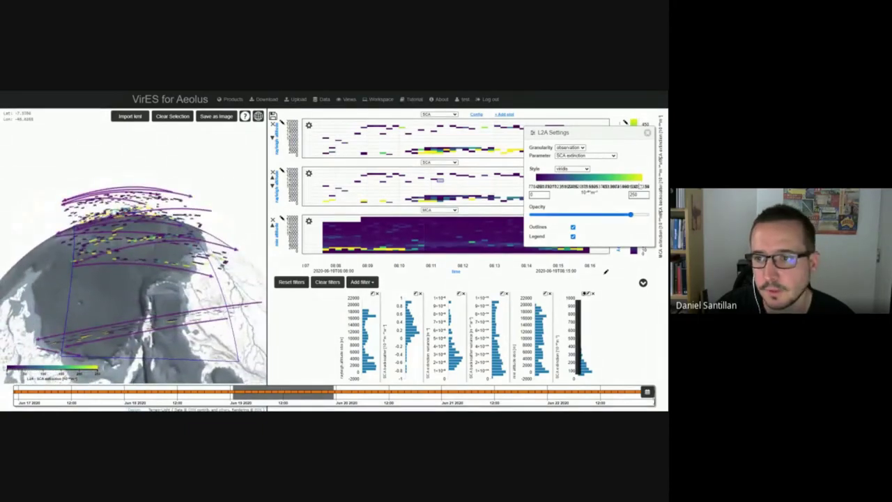
pyautogui.click(647, 132)
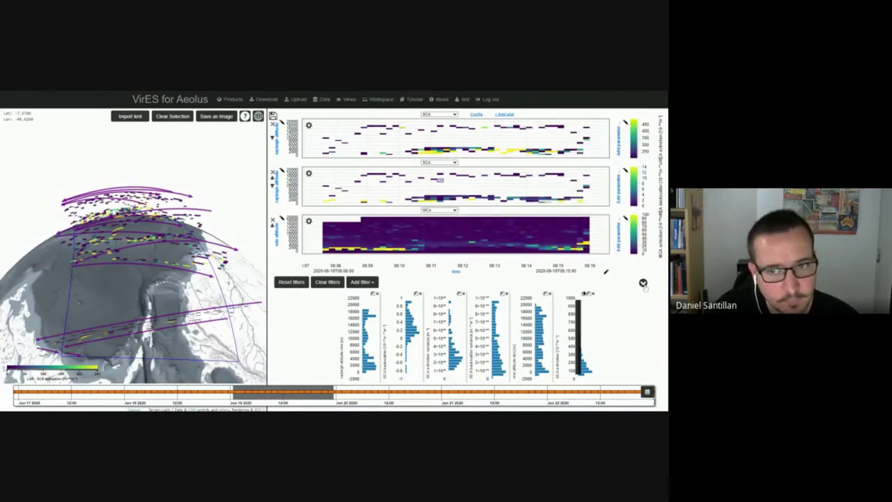
# Clear the selected range of the SCA extinction filter and examine the complete overpass curtains on the globe.
pyautogui.moveTo(116, 306); pyautogui.dragTo(153, 309)
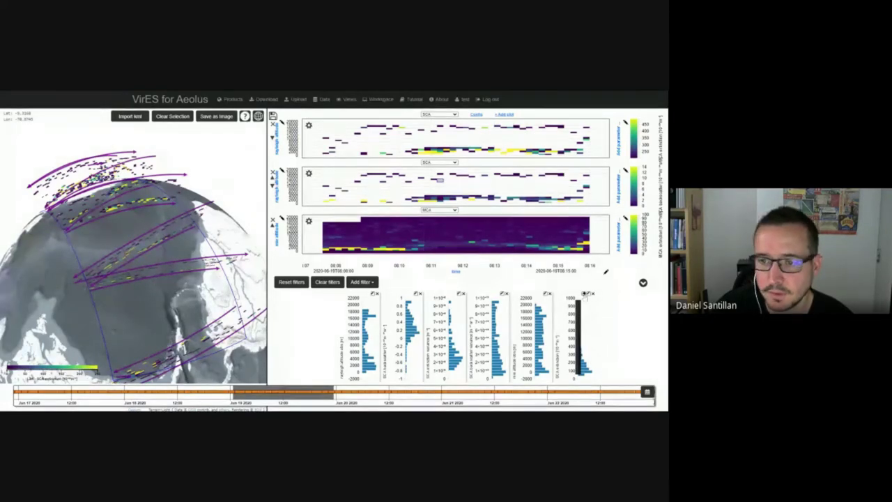
pyautogui.click(588, 349)
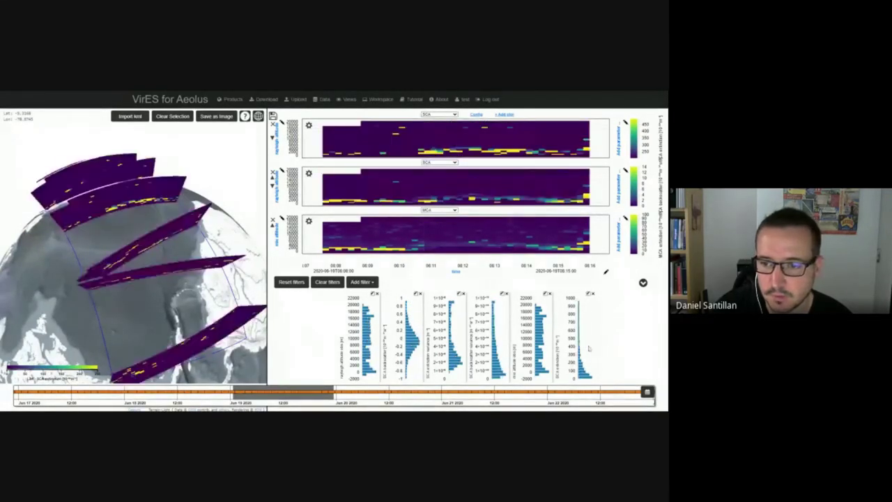
pyautogui.moveTo(166, 249); pyautogui.dragTo(170, 289)
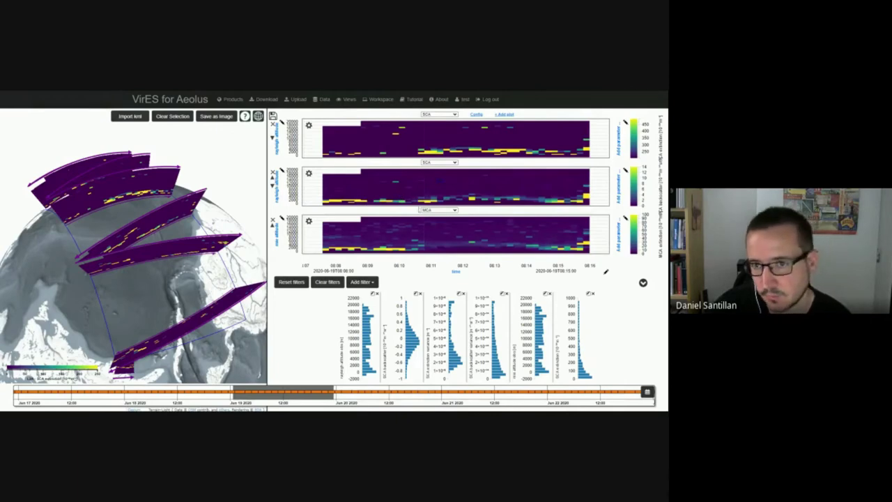
pyautogui.moveTo(136, 299); pyautogui.dragTo(167, 328)
# Open the Download Manager and review the time, longitude and latitude filters applied to the L2A observation data.
pyautogui.click(264, 100)
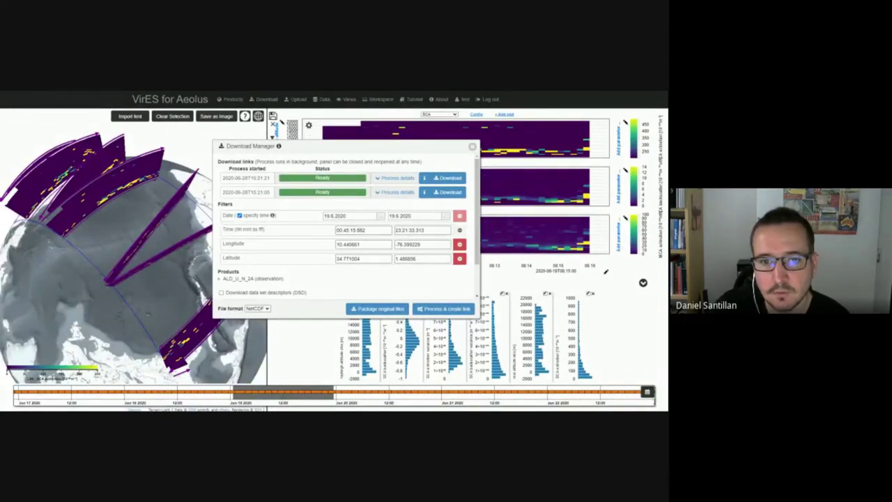
pyautogui.click(363, 230)
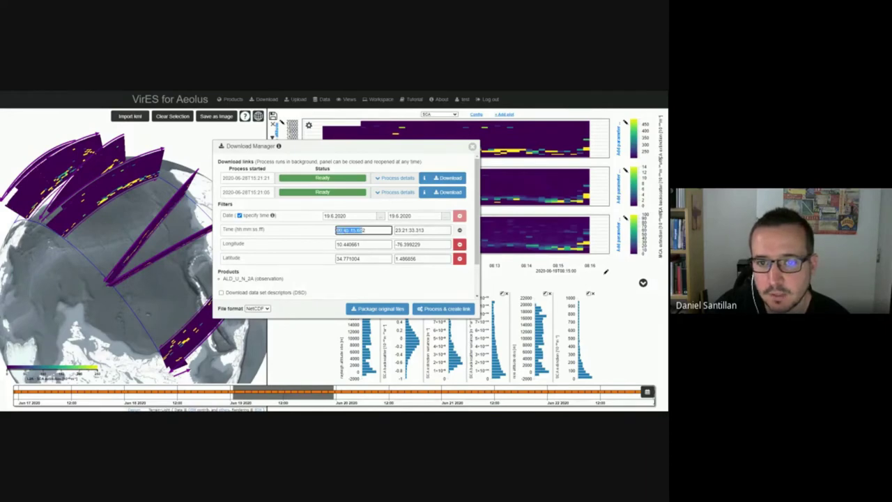
pyautogui.press('Tab')
pyautogui.press('End')
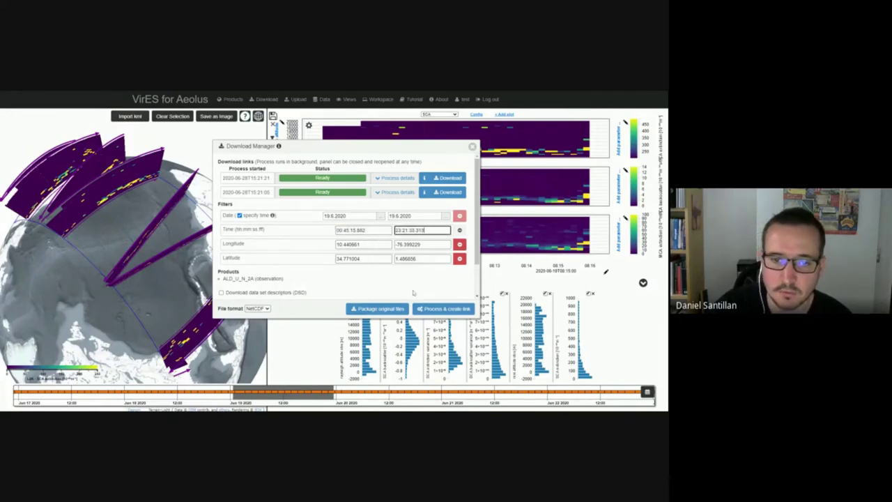
pyautogui.click(247, 249)
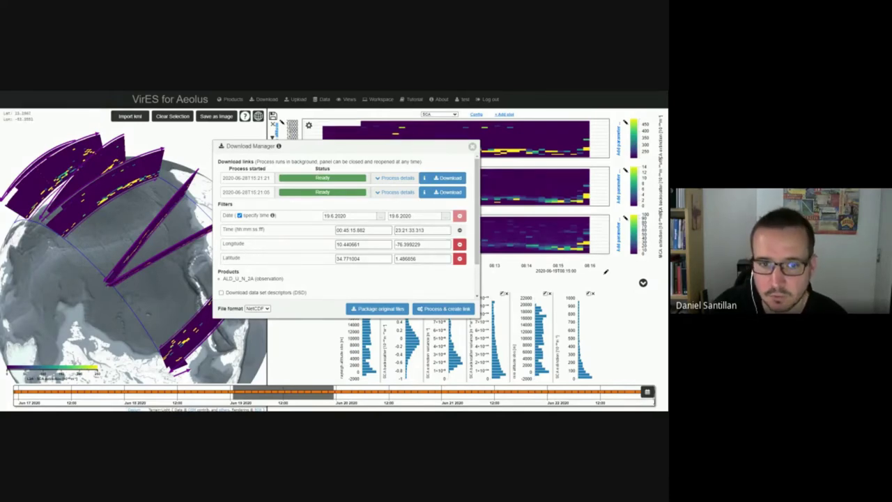
pyautogui.doubleClick(348, 244)
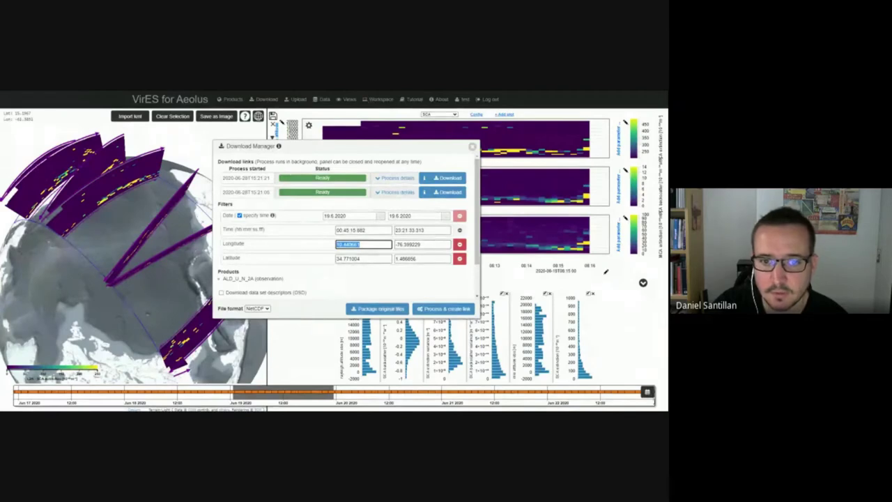
pyautogui.click(422, 258)
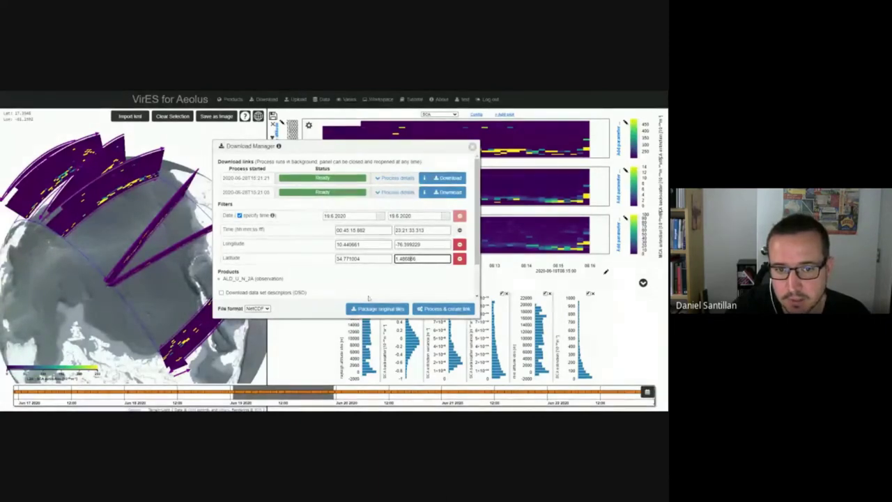
# Process the filtered ALD_U_N_2A data into a NetCDF download link and review the new job's process details.
pyautogui.click(444, 310)
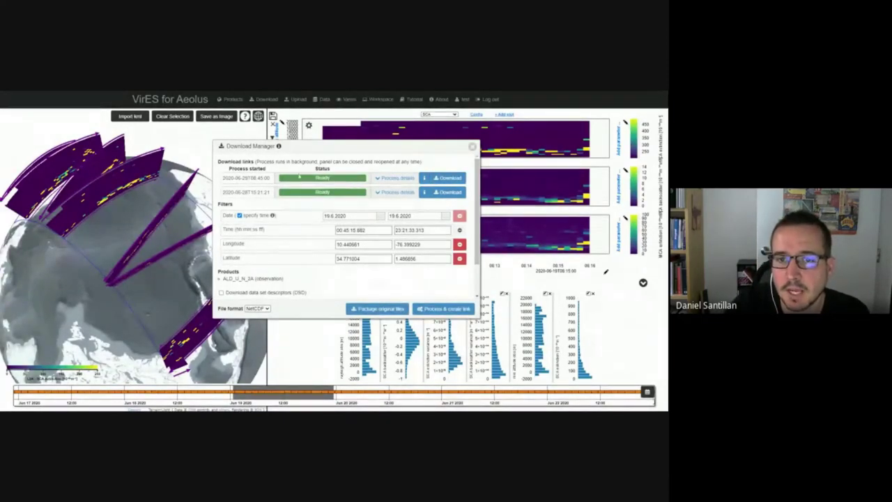
pyautogui.click(394, 178)
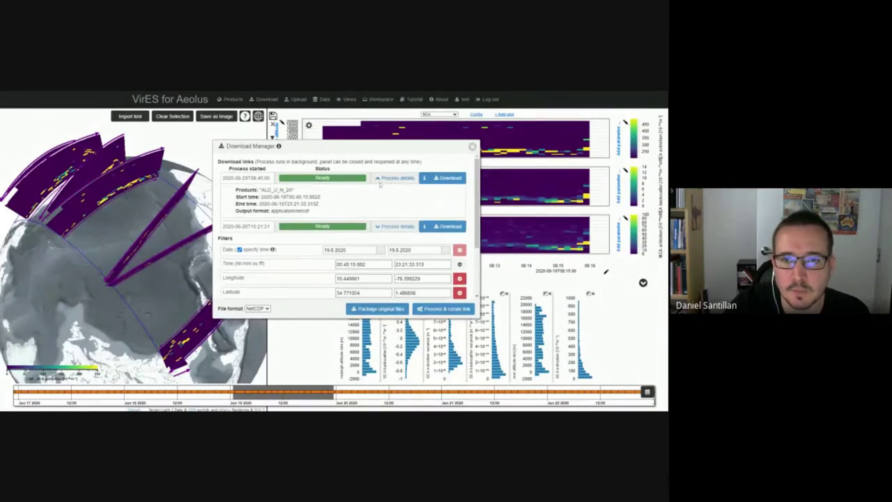
pyautogui.click(394, 179)
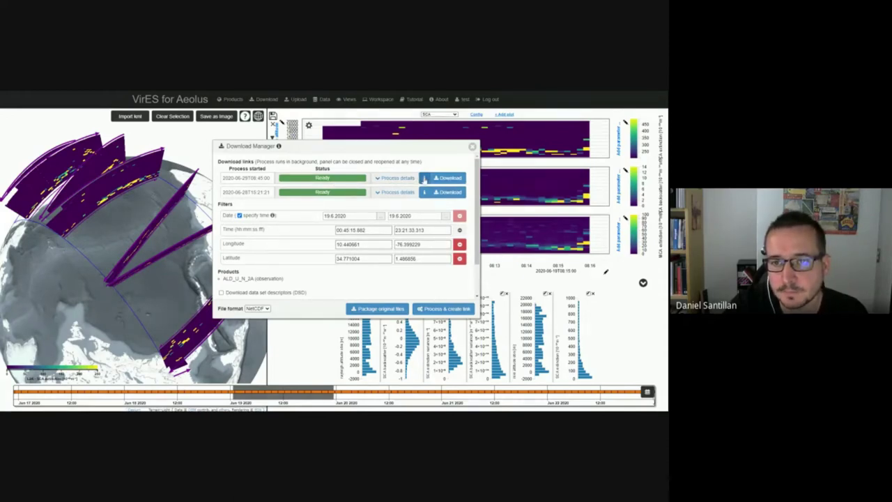
# Open the information on the first download job and highlight the identifier of its first ALD_U_N_2A product.
pyautogui.click(394, 179)
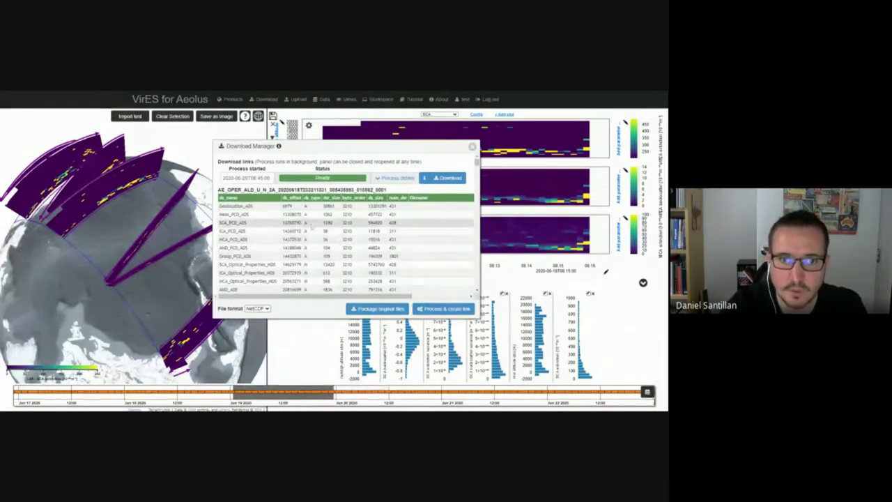
pyautogui.moveTo(228, 189); pyautogui.dragTo(395, 190)
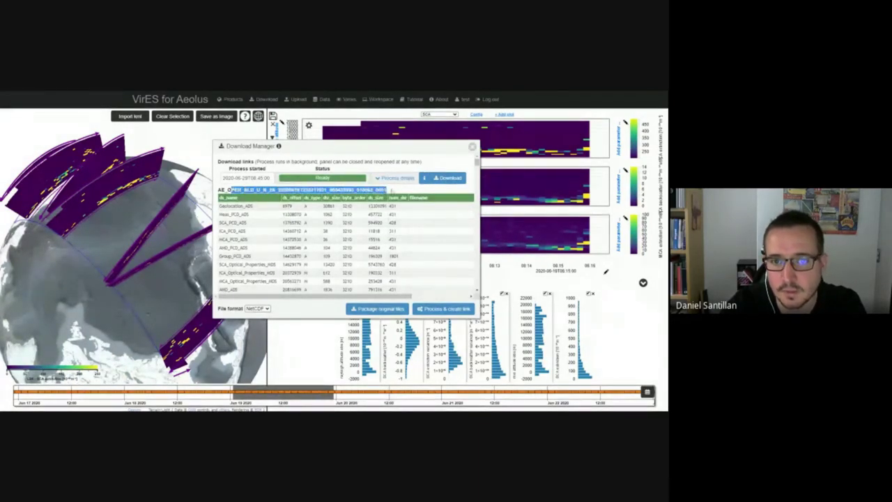
pyautogui.click(394, 190)
pyautogui.moveTo(268, 189); pyautogui.dragTo(386, 190)
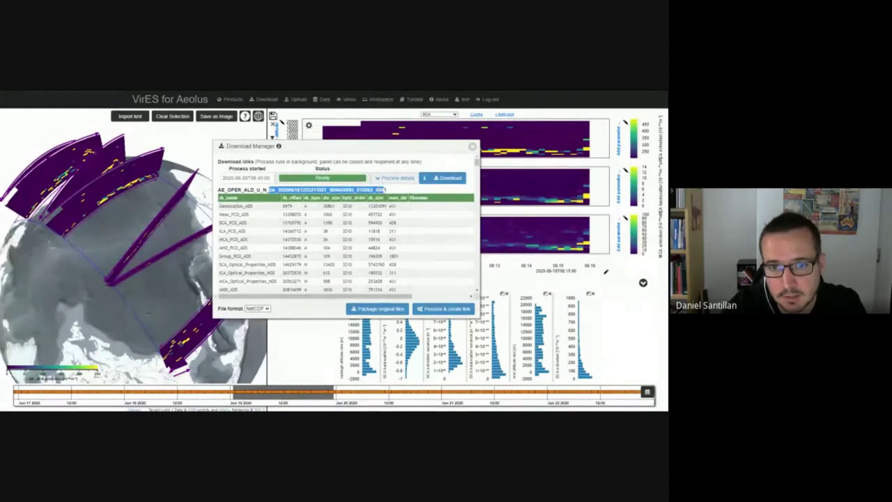
pyautogui.click(386, 189)
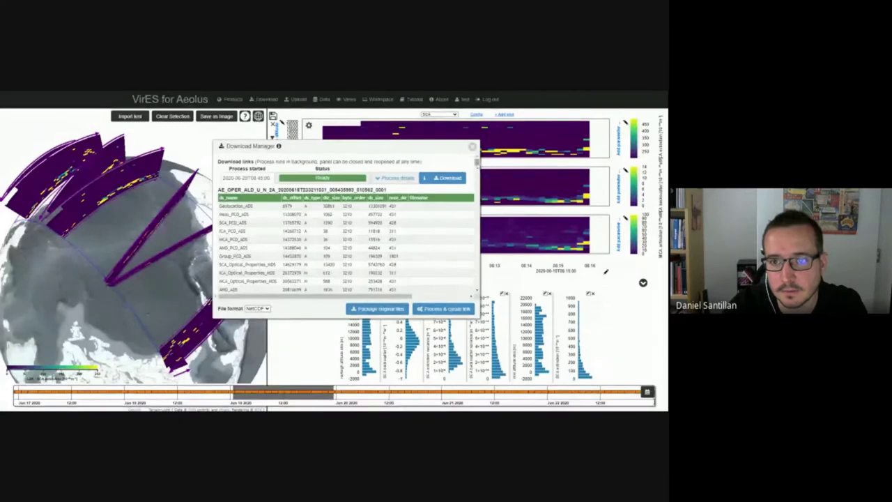
# Examine the data set descriptors listed for each ALD_U_N_2A product in the first download job, including the referenced auxiliary files.
pyautogui.scroll(-5, 347, 230)
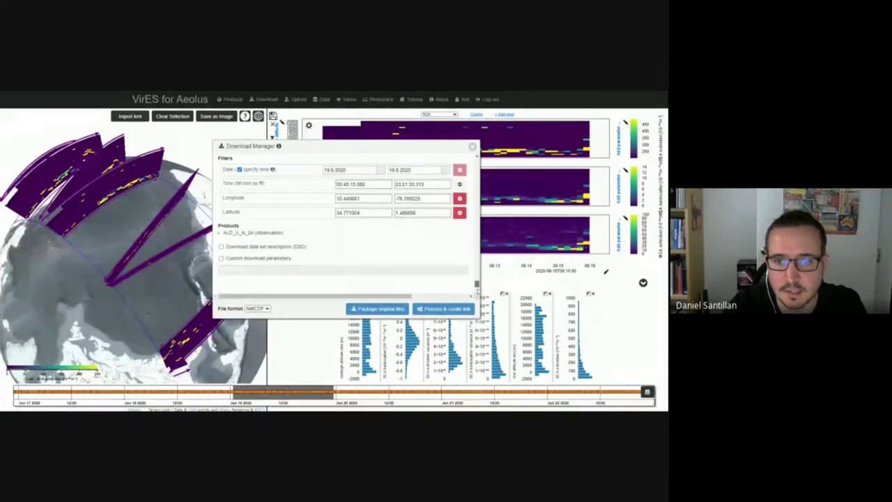
pyautogui.scroll(5, 410, 204)
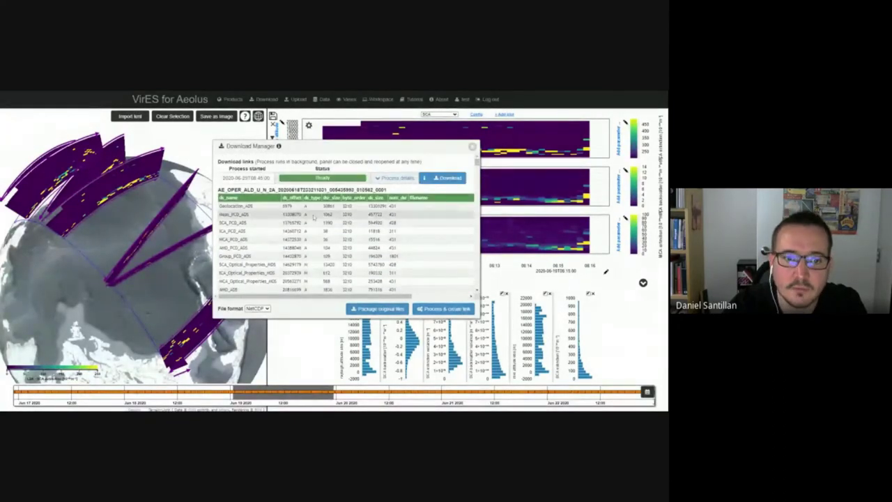
pyautogui.scroll(-1, 292, 202)
pyautogui.scroll(-1, 278, 202)
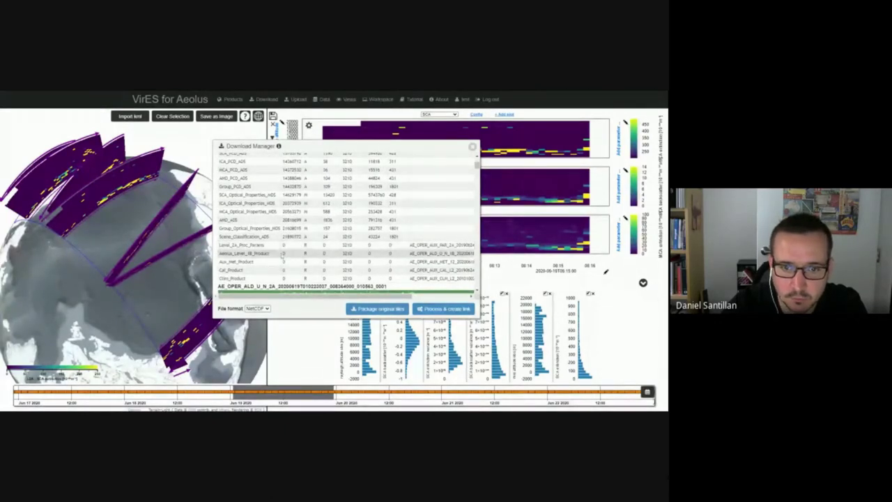
pyautogui.scroll(5, 283, 254)
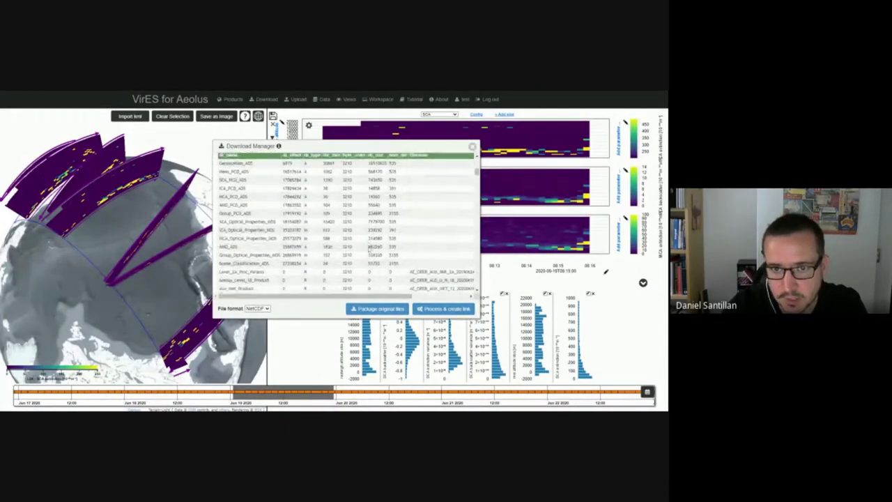
pyautogui.scroll(-5, 369, 247)
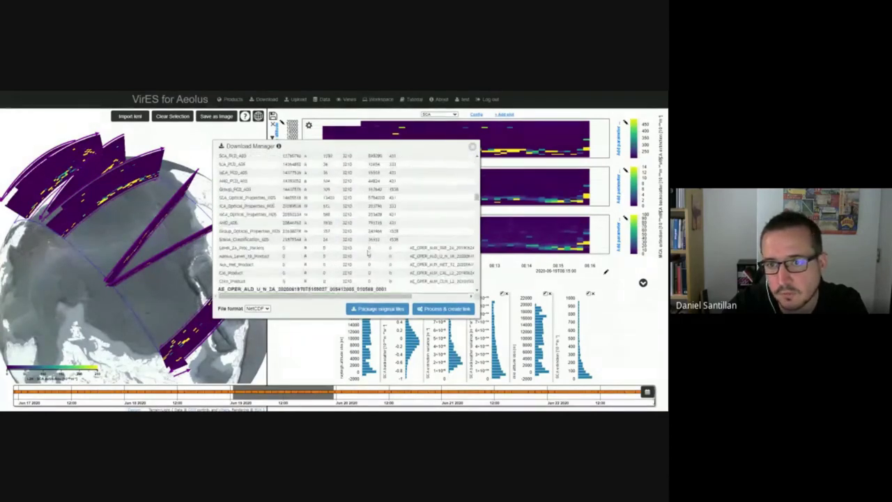
pyautogui.scroll(-2, 368, 253)
pyautogui.scroll(-1, 369, 230)
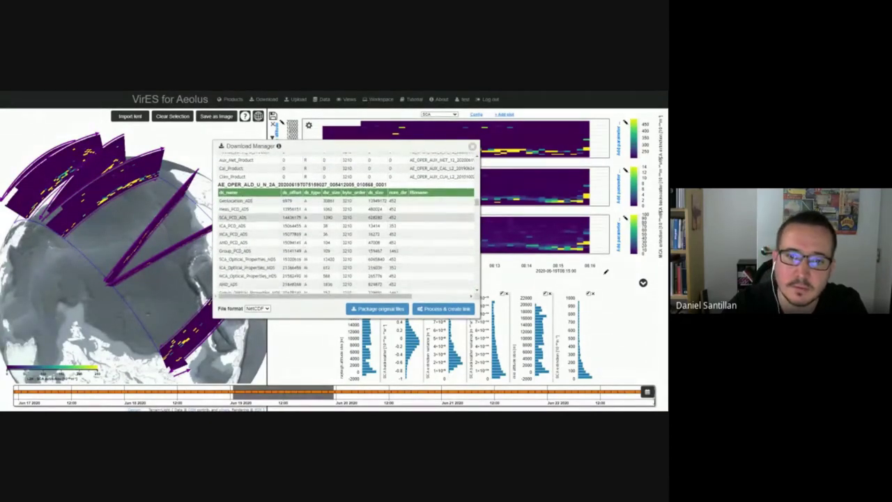
pyautogui.scroll(-3, 365, 249)
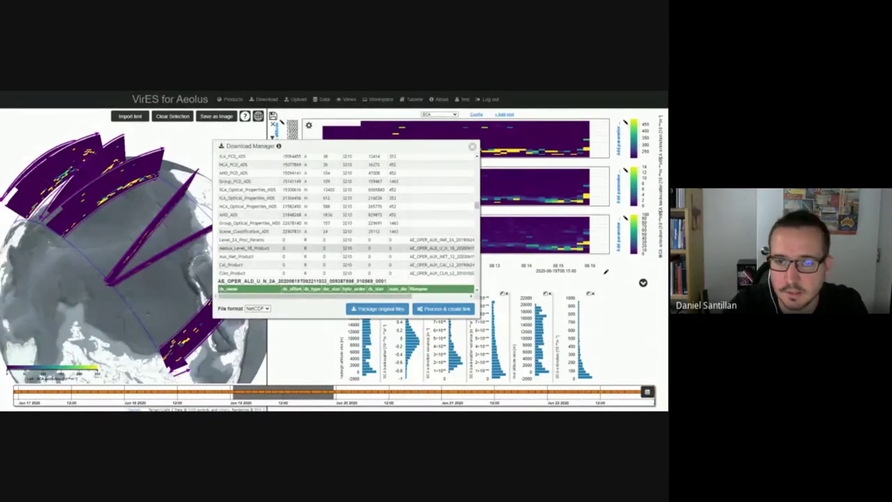
pyautogui.scroll(2, 410, 221)
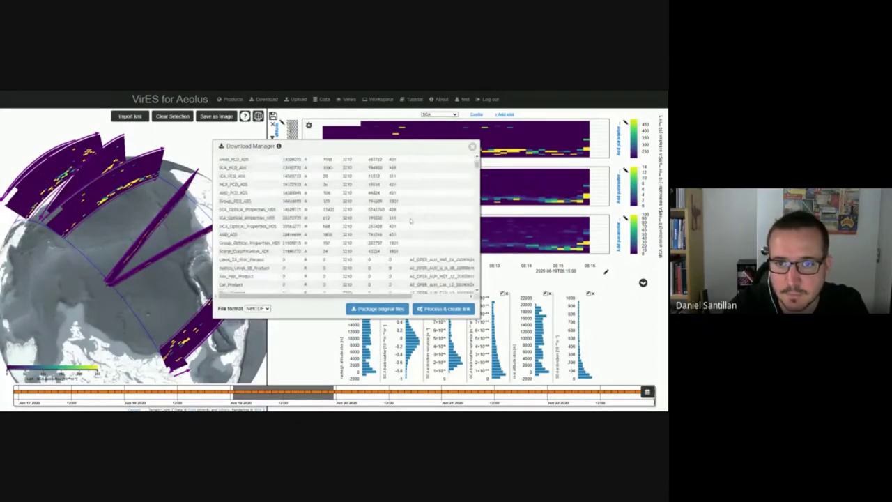
pyautogui.scroll(5, 410, 221)
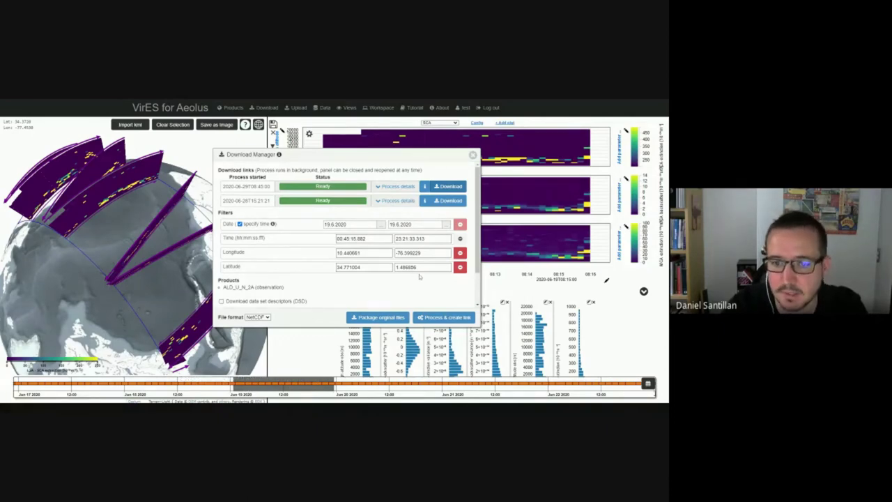
# Close the Download Manager and turn the globe to view the L2A overpass curtains from the side.
pyautogui.click(377, 319)
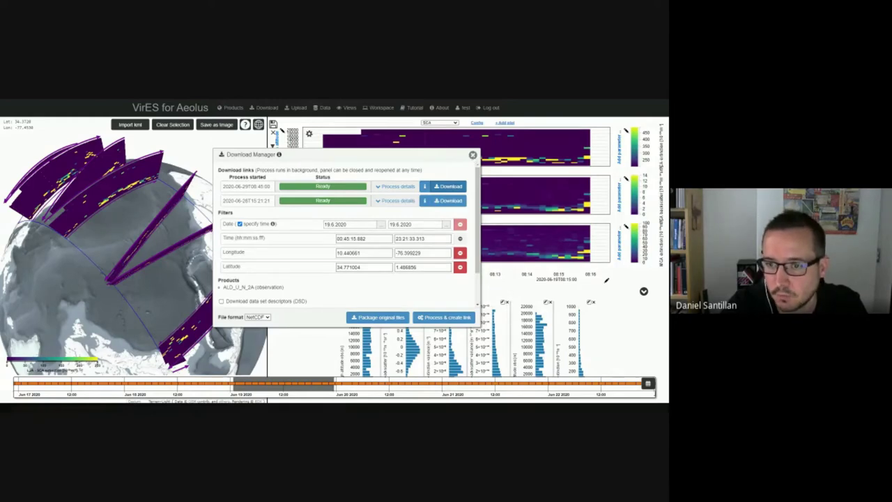
pyautogui.click(473, 154)
pyautogui.moveTo(187, 302); pyautogui.dragTo(129, 282)
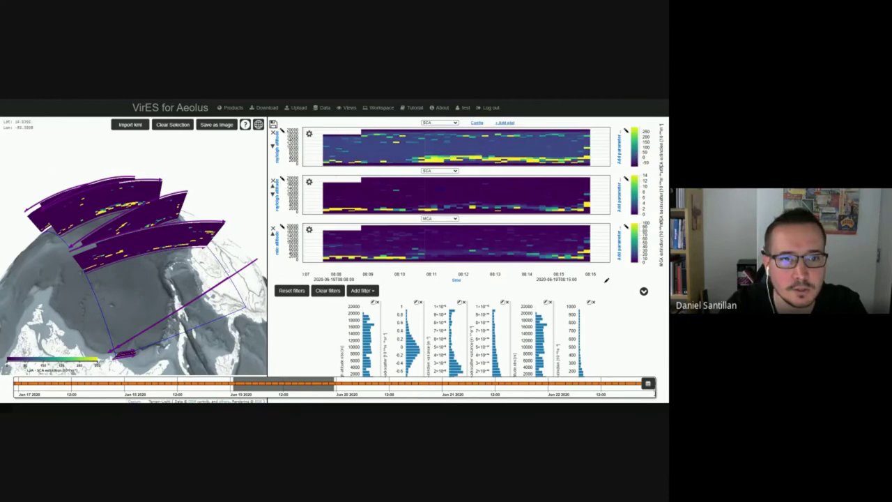
pyautogui.moveTo(174, 278); pyautogui.dragTo(151, 253)
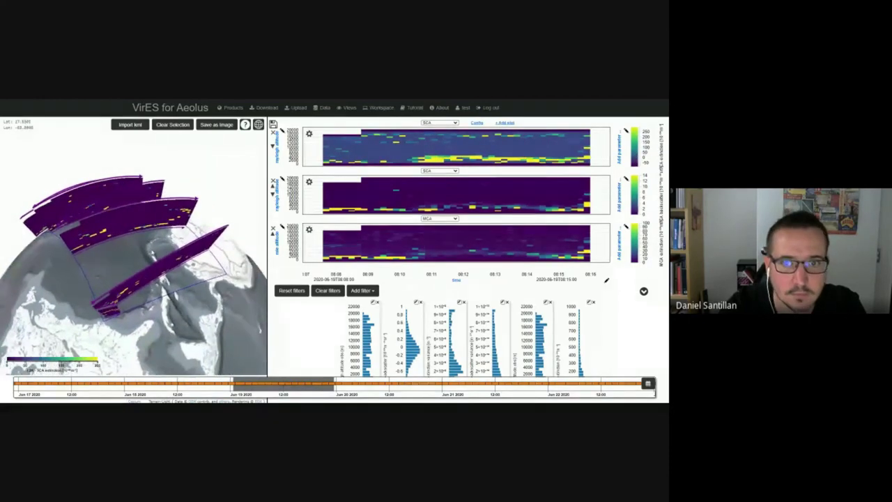
# Set the colour scale range of the uppermost SCA extinction plot to 0 to 300.
pyautogui.click(634, 143)
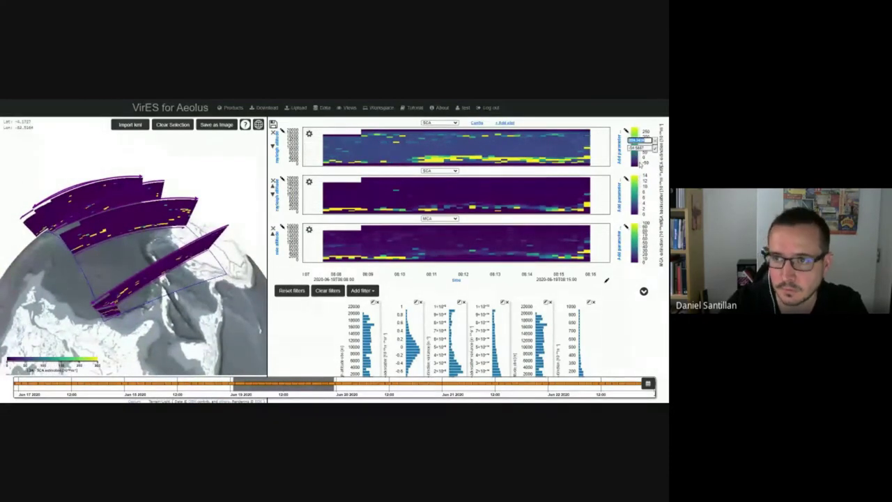
pyautogui.press('Tab')
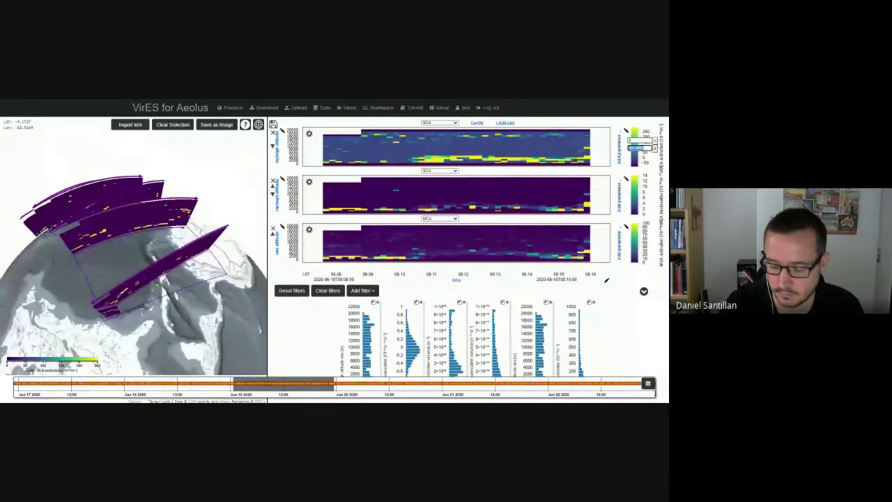
pyautogui.write('500')
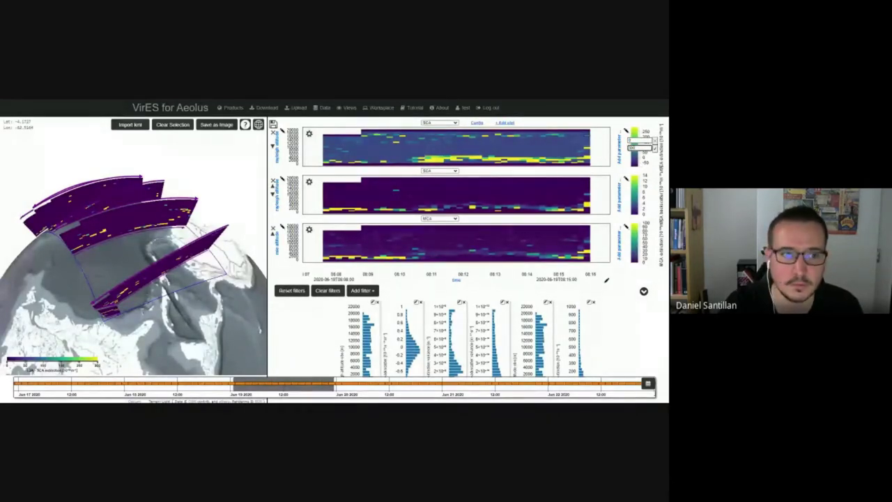
pyautogui.press('Return')
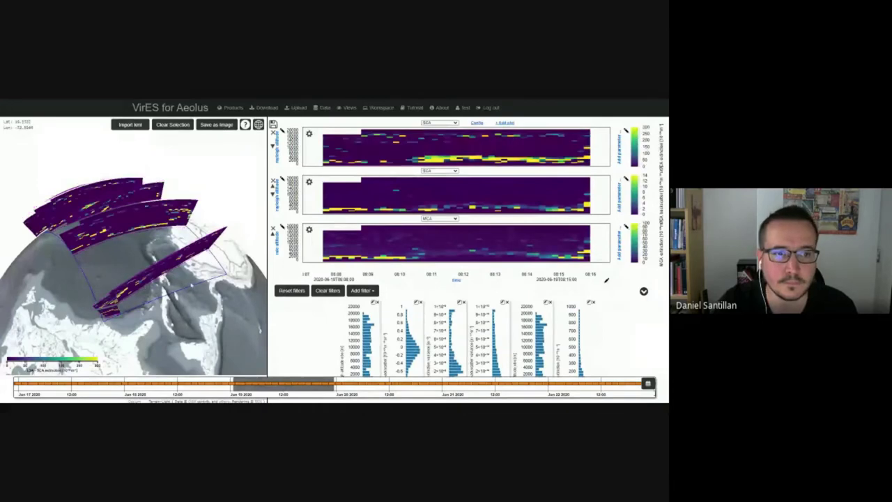
# Inspect the recoloured SCA extinction curtains over the Atlantic and Africa from several angles on the globe.
pyautogui.moveTo(191, 285); pyautogui.dragTo(153, 317)
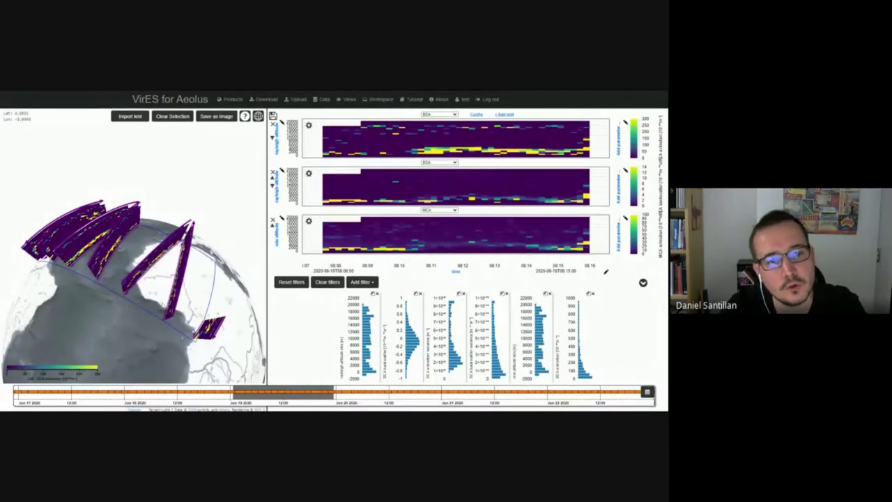
pyautogui.moveTo(158, 287); pyautogui.dragTo(129, 298)
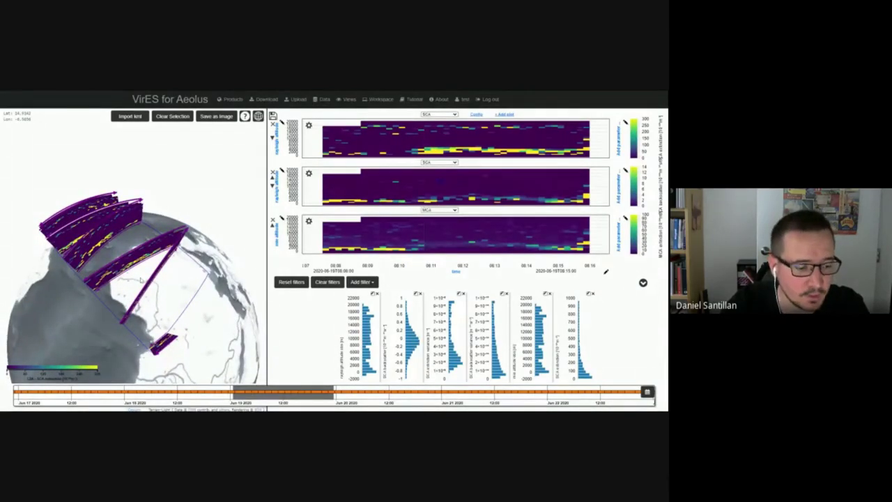
pyautogui.moveTo(123, 296); pyautogui.dragTo(135, 301)
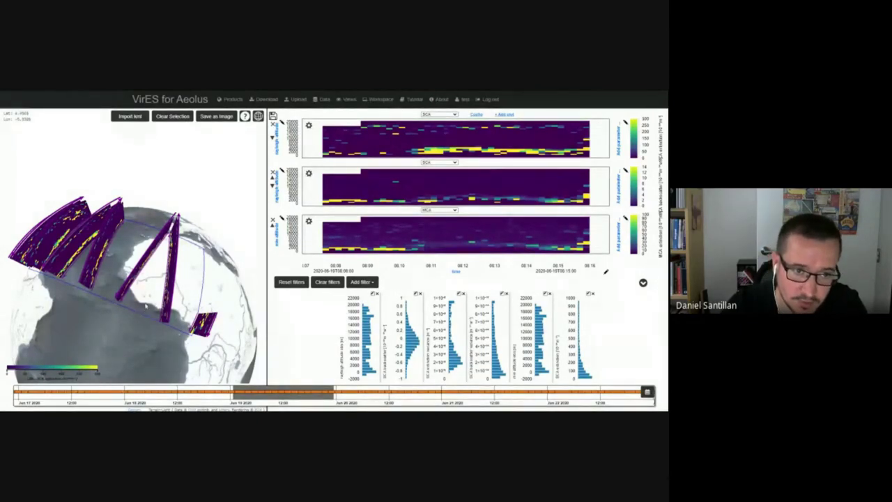
pyautogui.moveTo(145, 309); pyautogui.dragTo(142, 310)
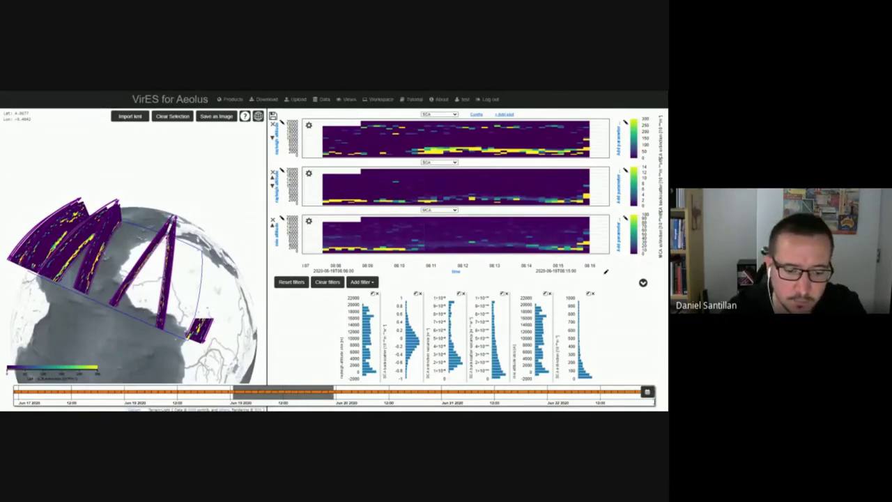
pyautogui.moveTo(140, 314); pyautogui.dragTo(131, 322)
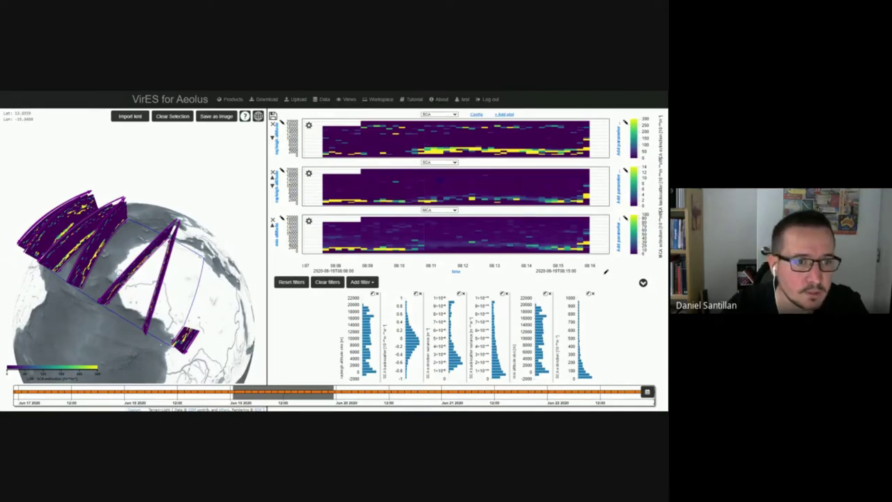
# Import a KML overlay onto the globe and view it together with the SCA extinction curtains.
pyautogui.moveTo(116, 275); pyautogui.dragTo(120, 277)
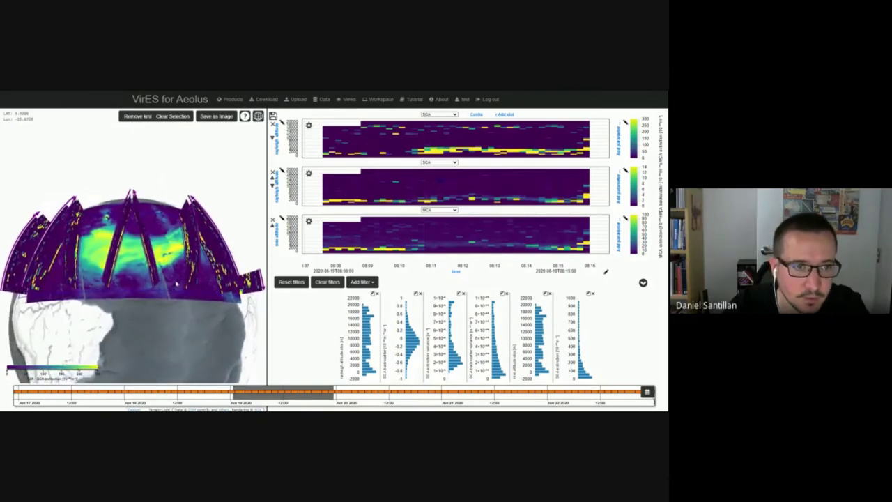
pyautogui.scroll(2, 177, 284)
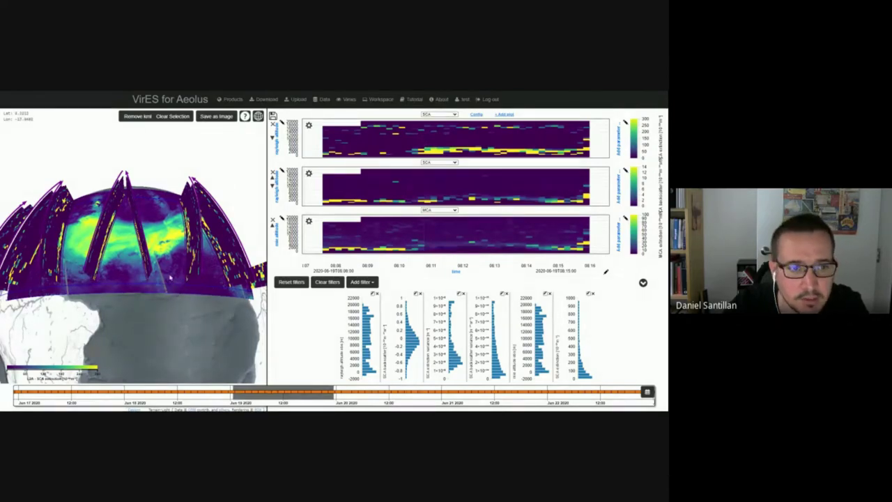
pyautogui.moveTo(170, 277); pyautogui.dragTo(150, 289)
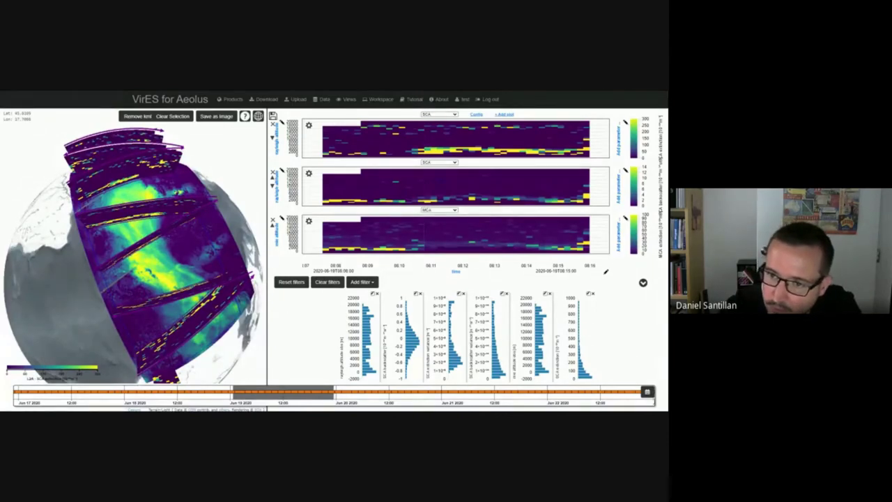
# Filter SCA extinction to values from just above zero up to 1000 and compare the remaining bins with the KML overlay.
pyautogui.moveTo(577, 301); pyautogui.dragTo(578, 383)
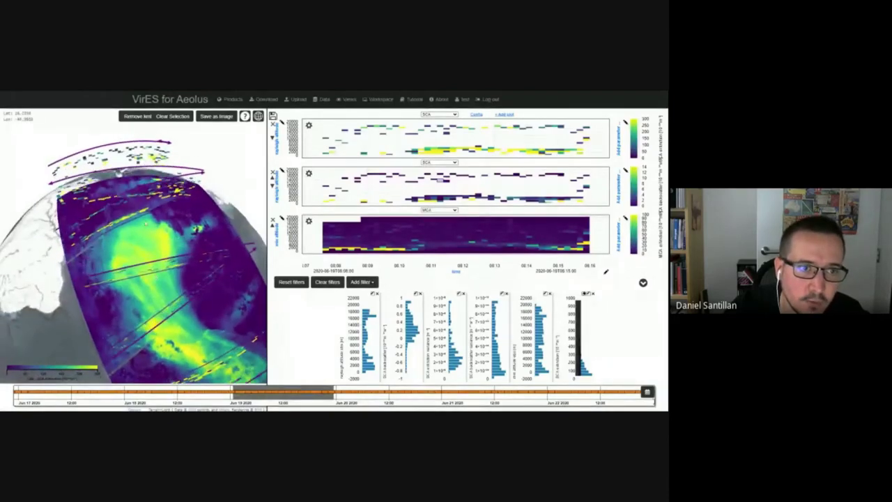
pyautogui.moveTo(172, 327); pyautogui.dragTo(149, 268)
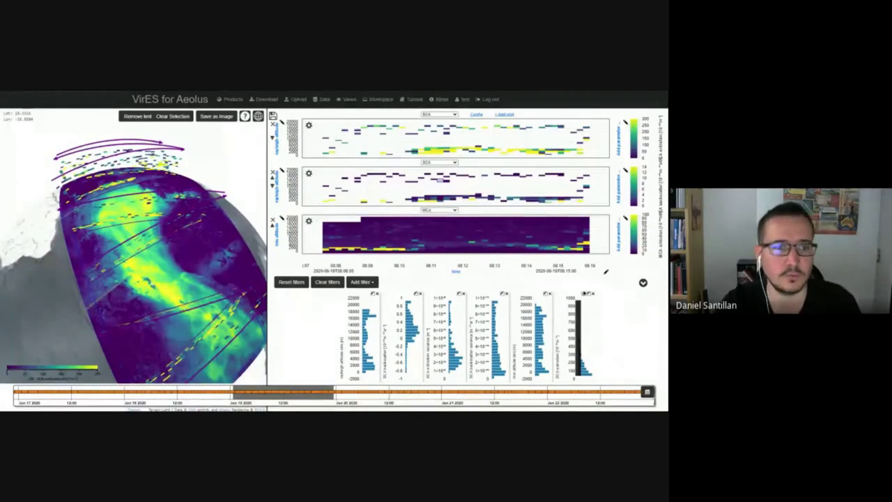
pyautogui.moveTo(151, 284); pyautogui.dragTo(149, 258)
pyautogui.moveTo(165, 296); pyautogui.dragTo(157, 269)
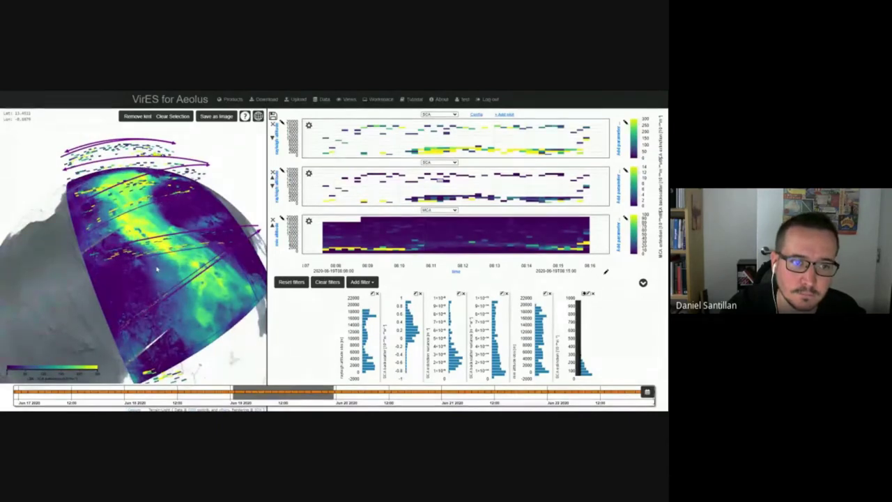
pyautogui.moveTo(159, 282); pyautogui.dragTo(159, 274)
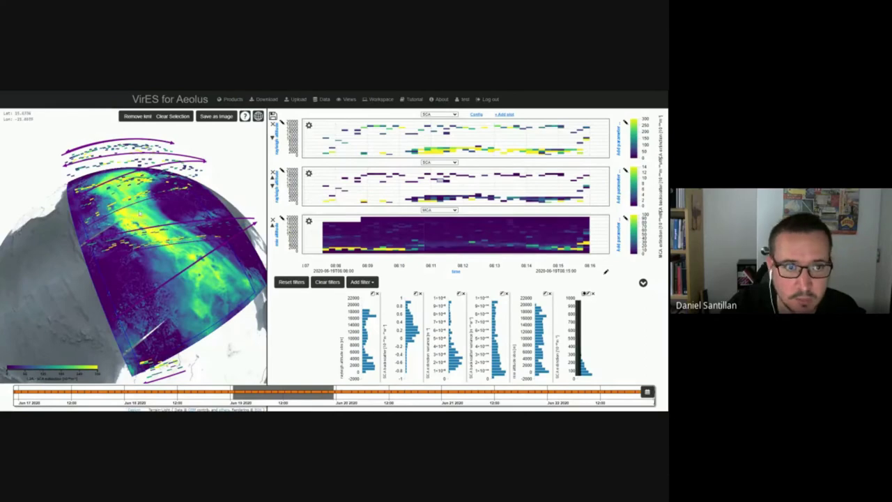
pyautogui.moveTo(140, 213); pyautogui.dragTo(148, 256)
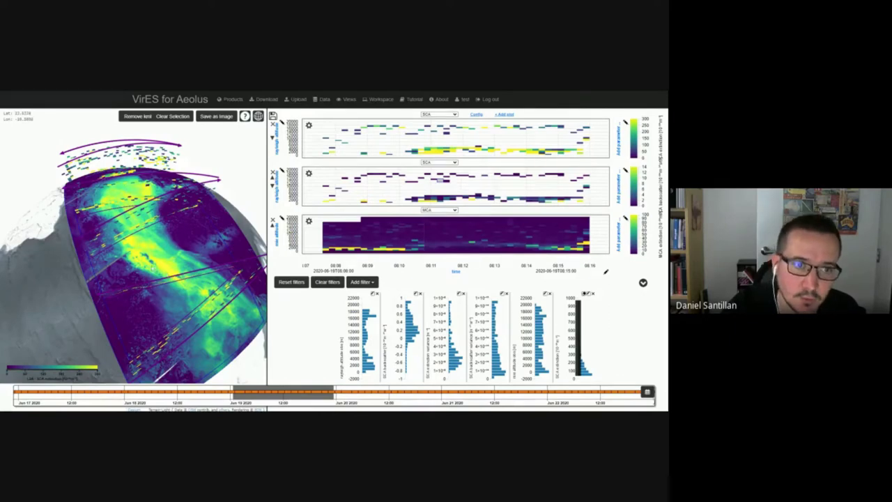
pyautogui.scroll(-2, 161, 258)
pyautogui.moveTo(150, 282); pyautogui.dragTo(169, 284)
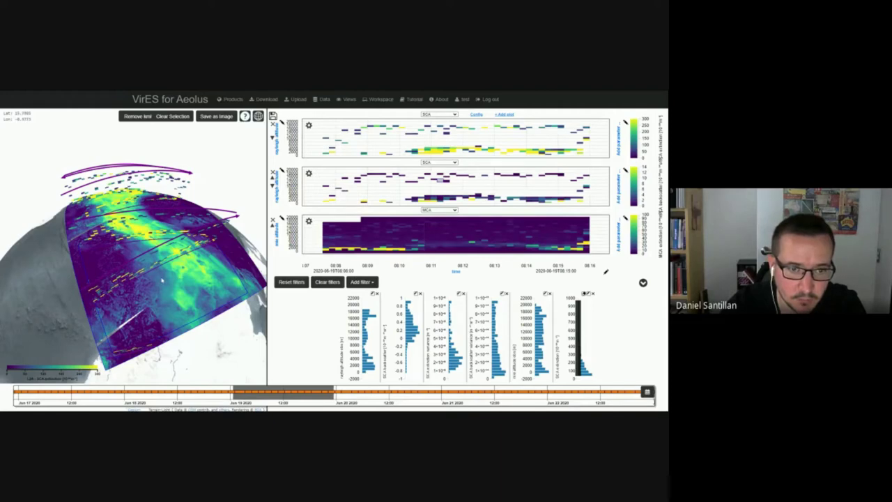
pyautogui.moveTo(161, 280); pyautogui.dragTo(139, 282)
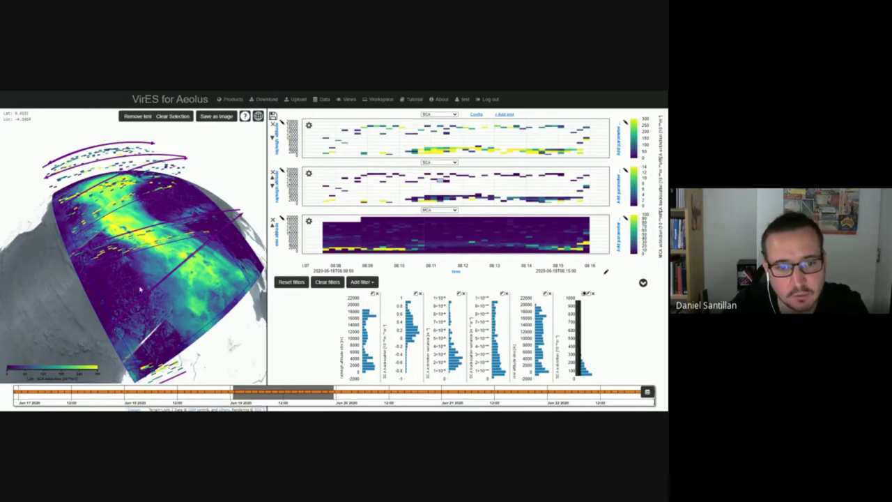
# Remove the value range filter from SCA extinction after comparing the filtered bins with the KML overlay.
pyautogui.moveTo(139, 289); pyautogui.dragTo(150, 285)
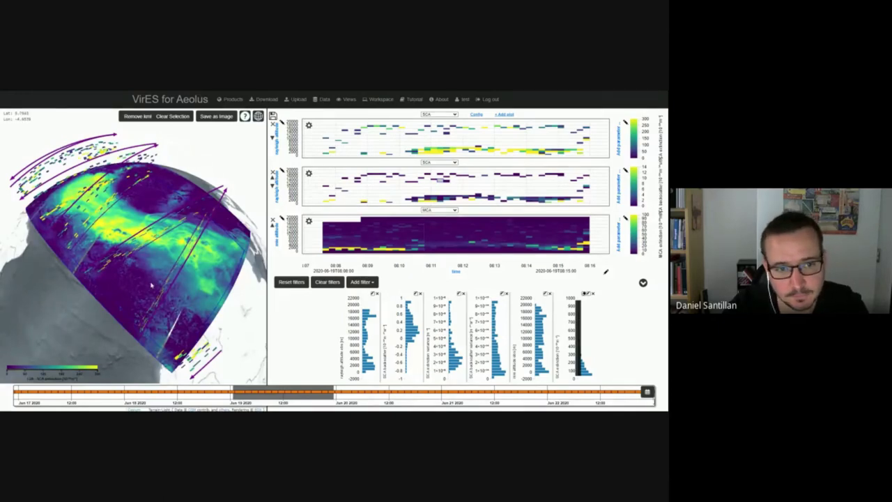
pyautogui.moveTo(152, 284); pyautogui.dragTo(156, 277)
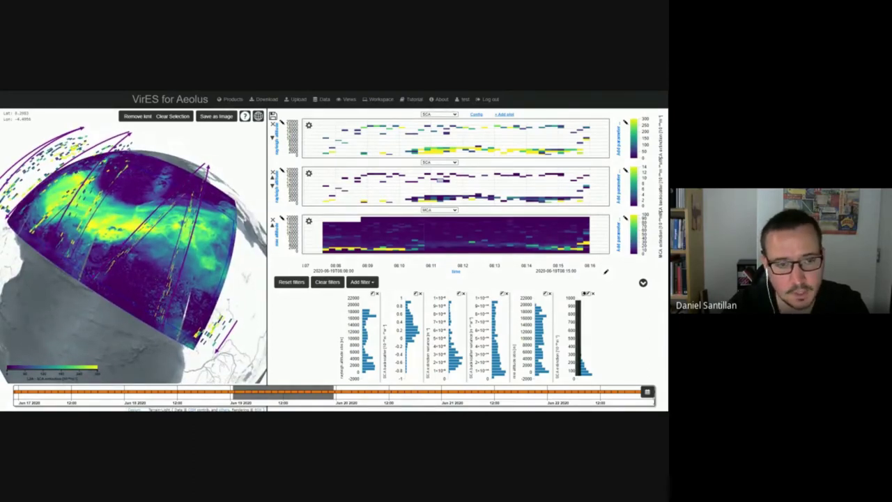
pyautogui.moveTo(156, 277); pyautogui.dragTo(160, 295)
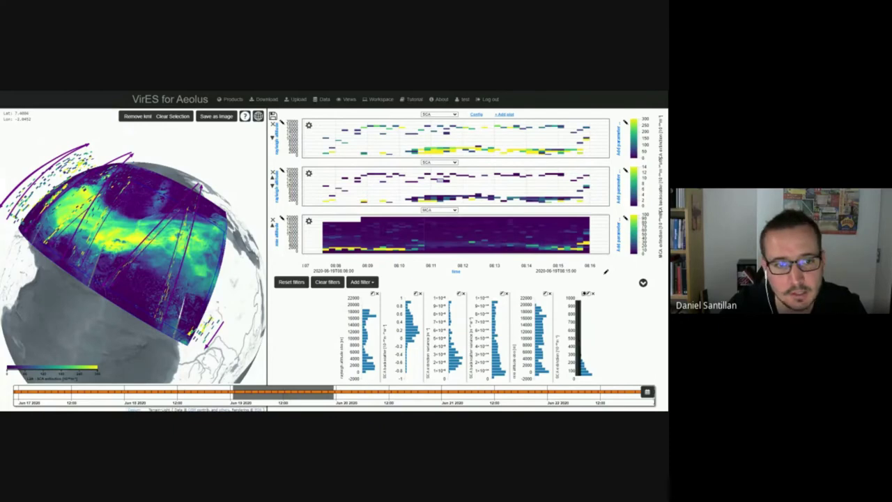
pyautogui.scroll(-2, 149, 286)
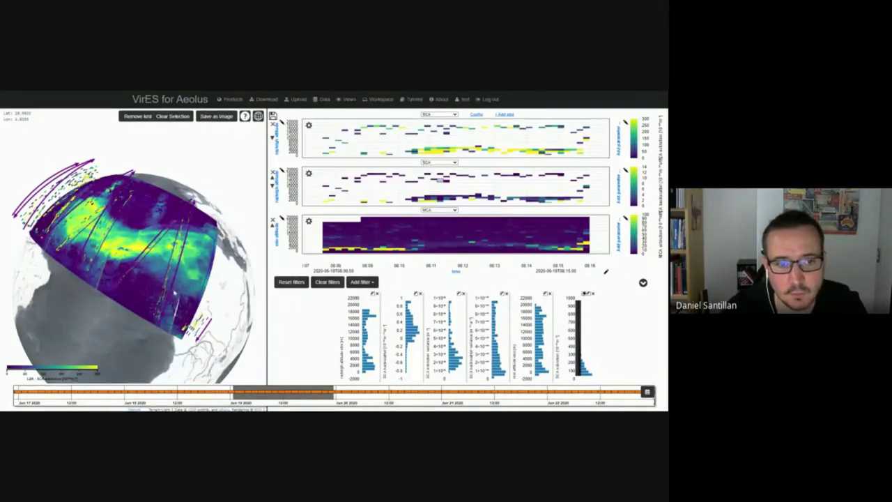
pyautogui.scroll(2, 166, 293)
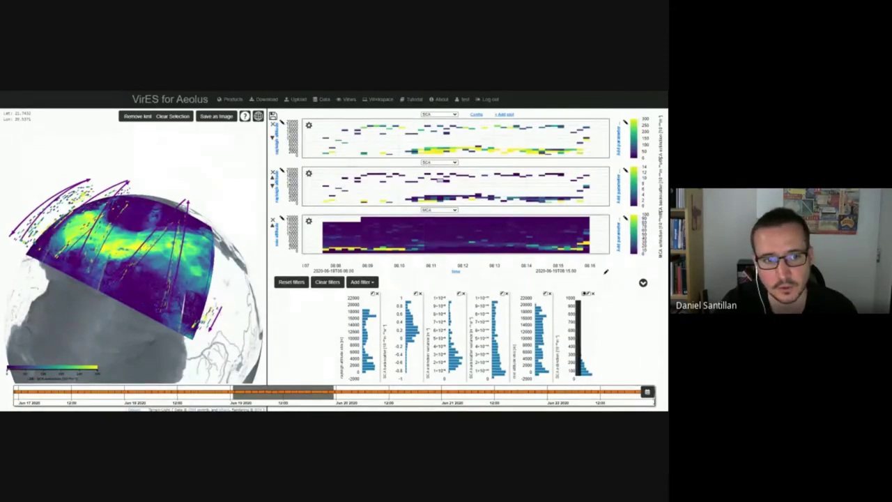
pyautogui.click(597, 350)
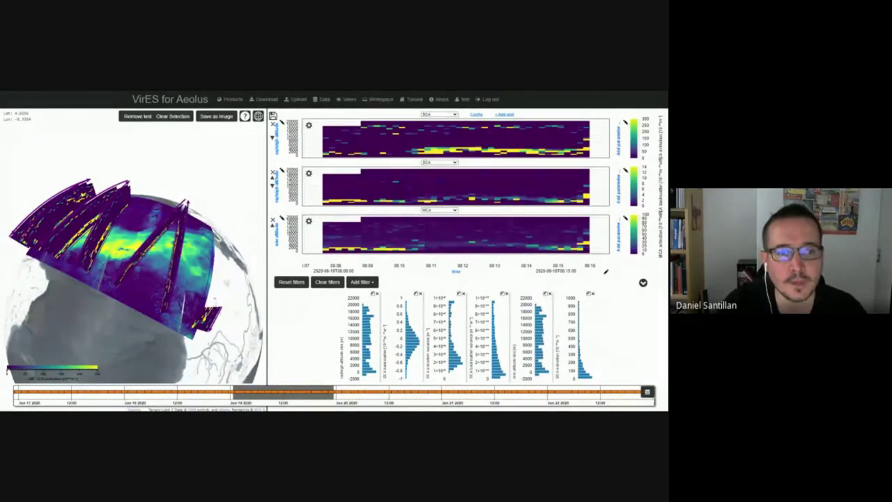
# Remove the KML overlay from the globe, leaving only the SCA extinction curtains.
pyautogui.moveTo(125, 300); pyautogui.dragTo(127, 305)
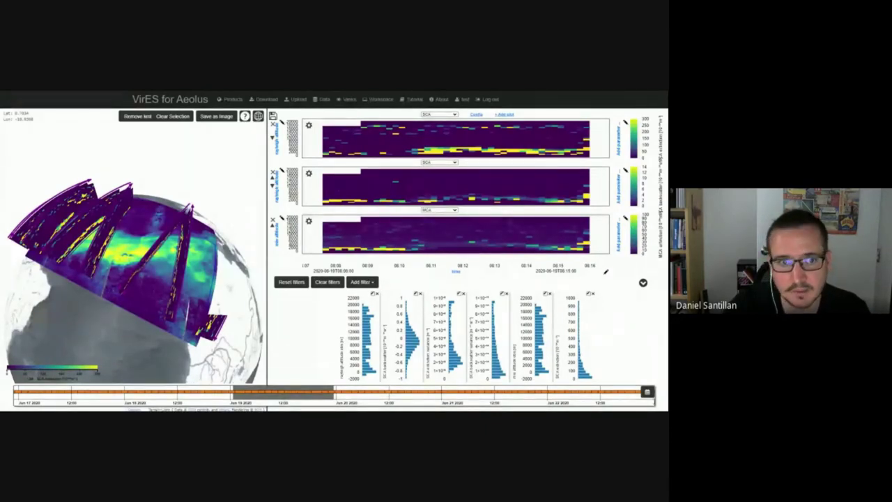
pyautogui.moveTo(124, 315); pyautogui.dragTo(127, 322)
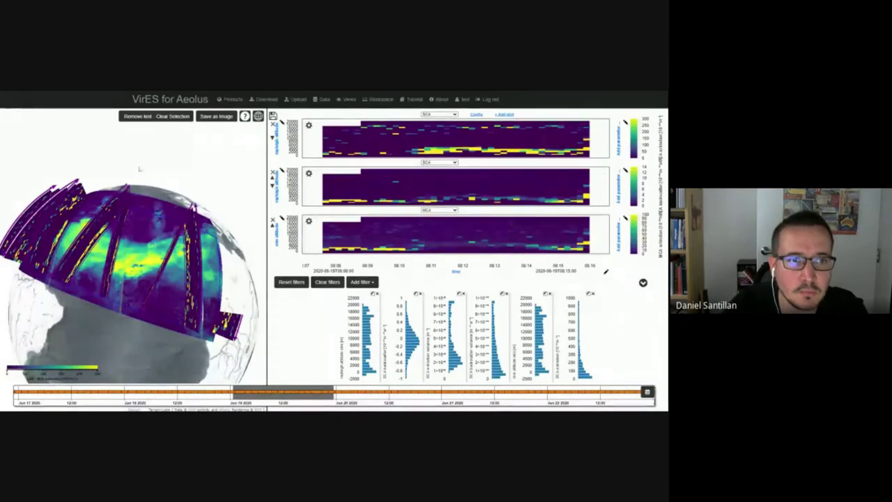
pyautogui.click(133, 118)
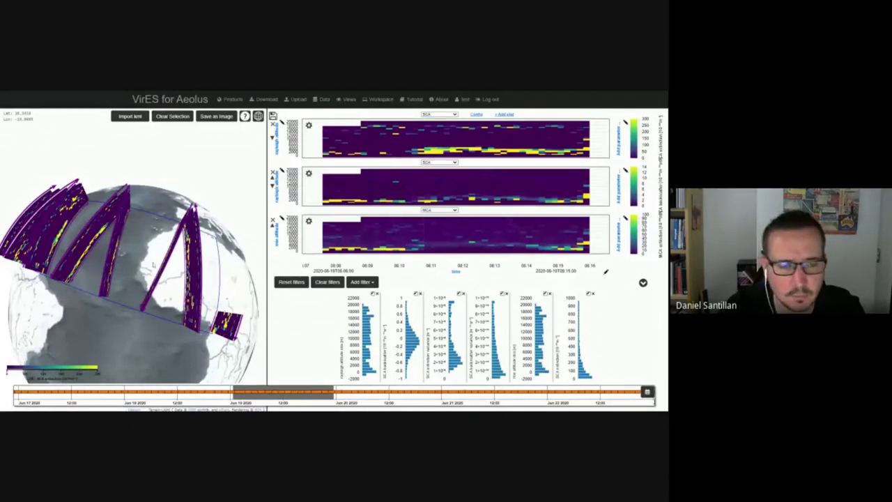
pyautogui.scroll(-2, 153, 264)
pyautogui.scroll(2, 157, 317)
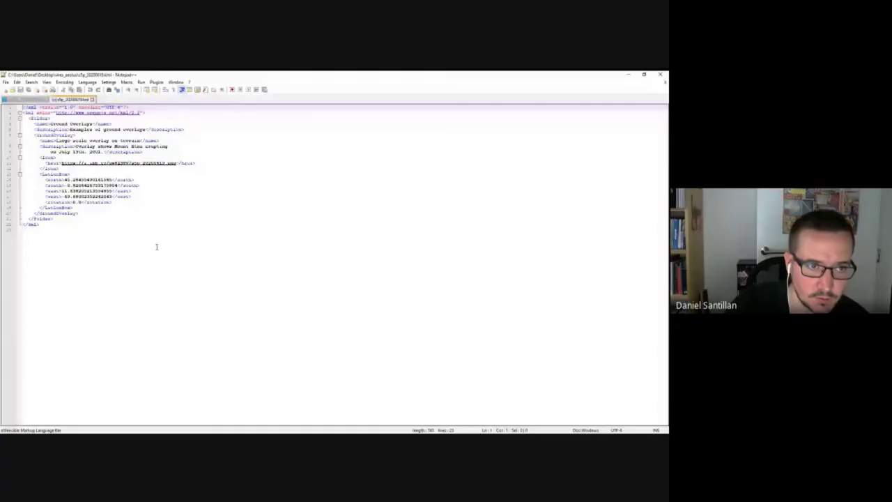
# Examine the ground overlay KML file in Notepad++, including its image link and the north, south, east and west bounding coordinates.
pyautogui.moveTo(77, 207); pyautogui.dragTo(22, 107)
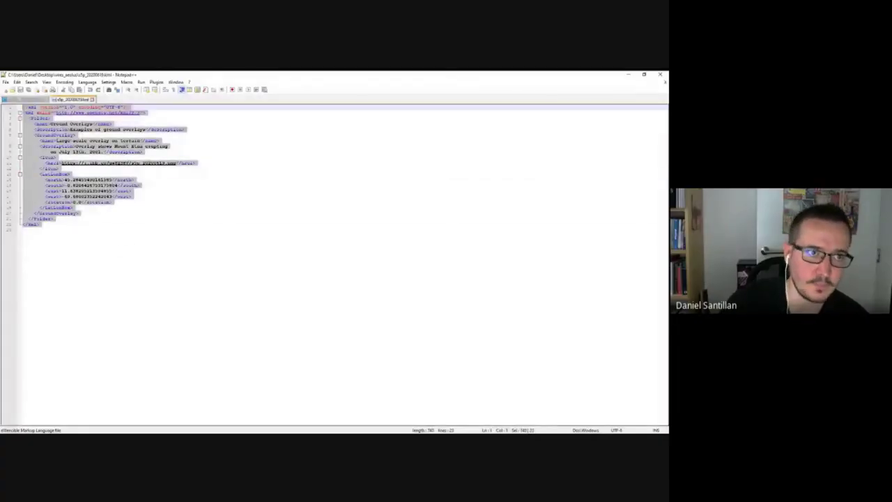
pyautogui.click(89, 227)
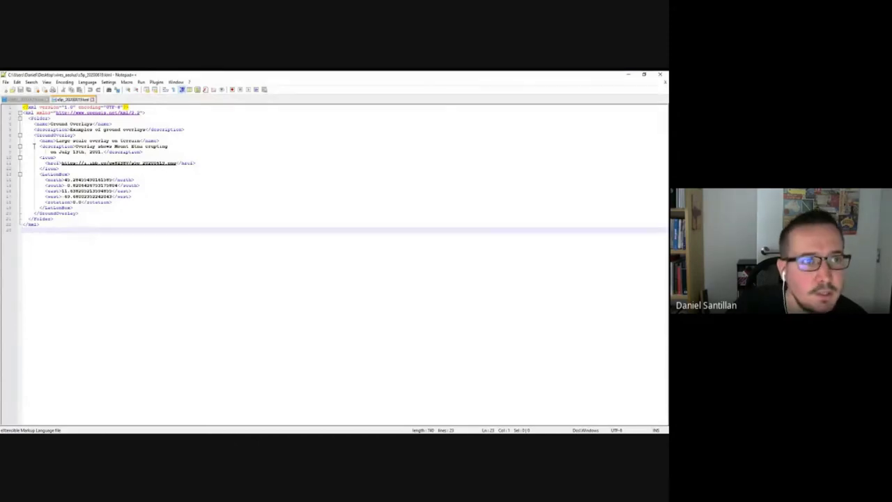
pyautogui.click(160, 148)
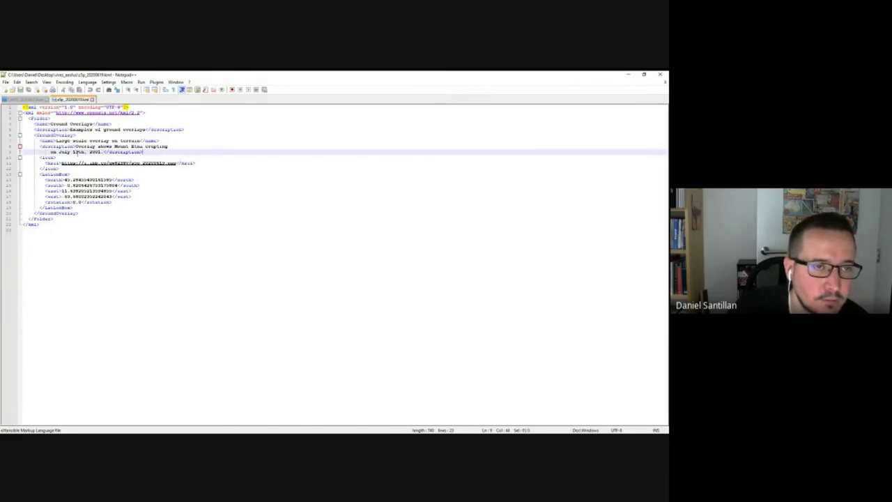
pyautogui.moveTo(32, 174); pyautogui.dragTo(86, 206)
pyautogui.moveTo(45, 179); pyautogui.dragTo(147, 197)
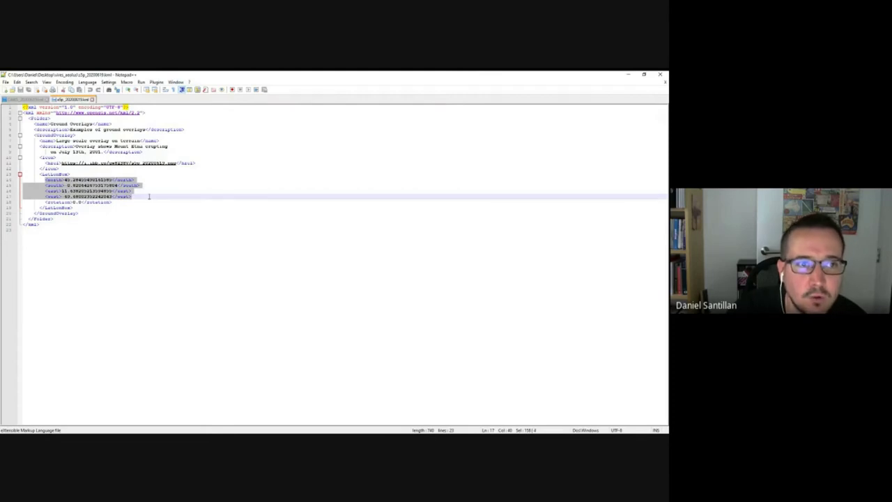
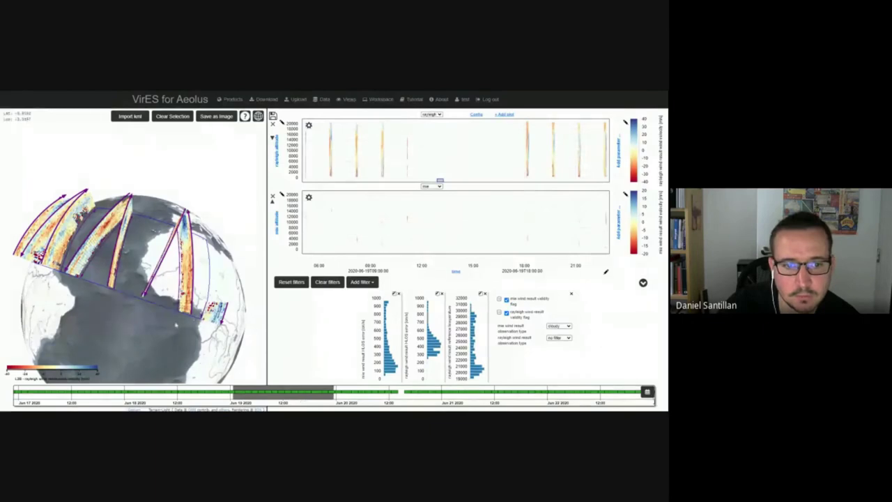
# Clear the area selection and select L2B data from about 15:00 on 28 June to 07:30 on 29 June 2020.
pyautogui.scroll(3, 160, 330)
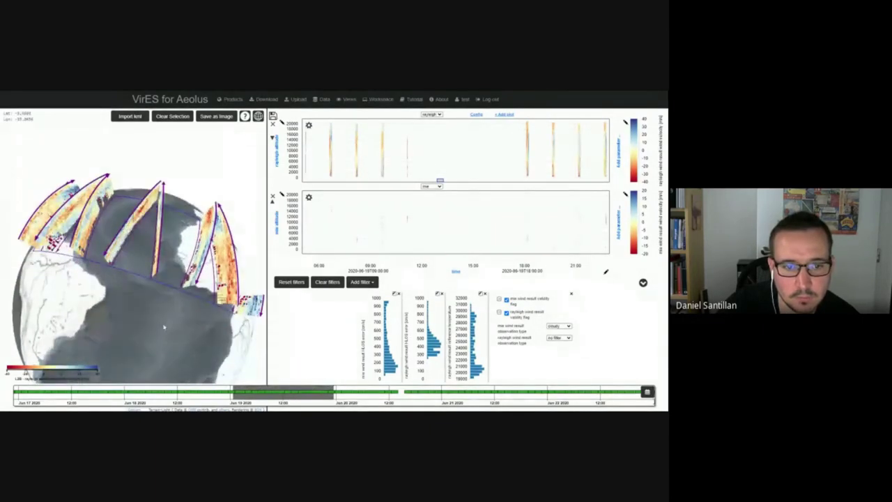
pyautogui.scroll(-3, 341, 403)
pyautogui.scroll(-2, 341, 403)
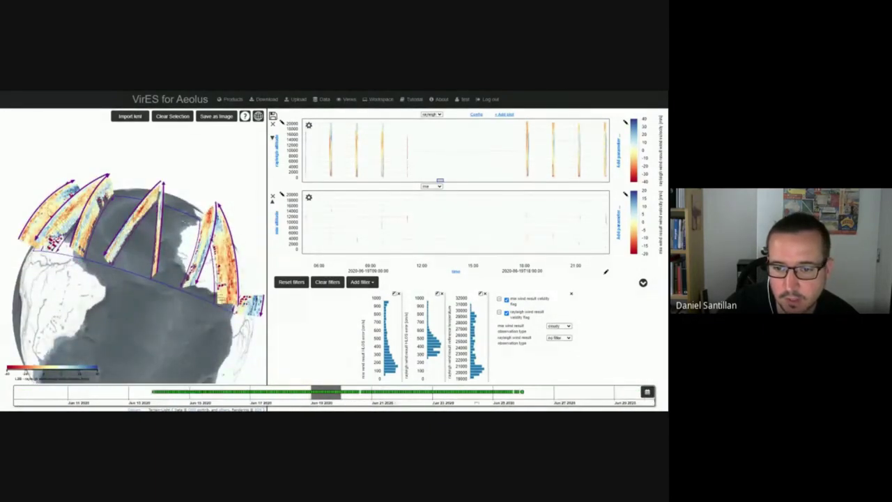
pyautogui.moveTo(342, 403); pyautogui.dragTo(195, 402)
pyautogui.scroll(5, 460, 403)
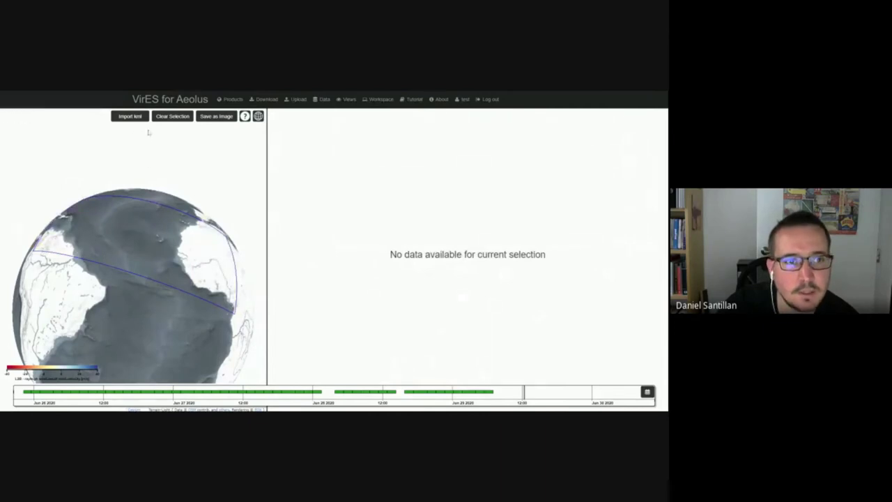
pyautogui.click(174, 116)
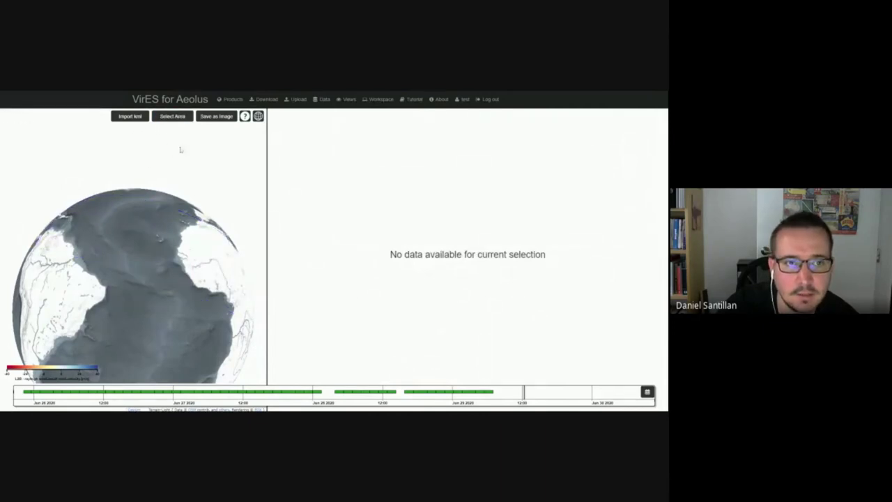
pyautogui.moveTo(166, 287); pyautogui.dragTo(174, 319)
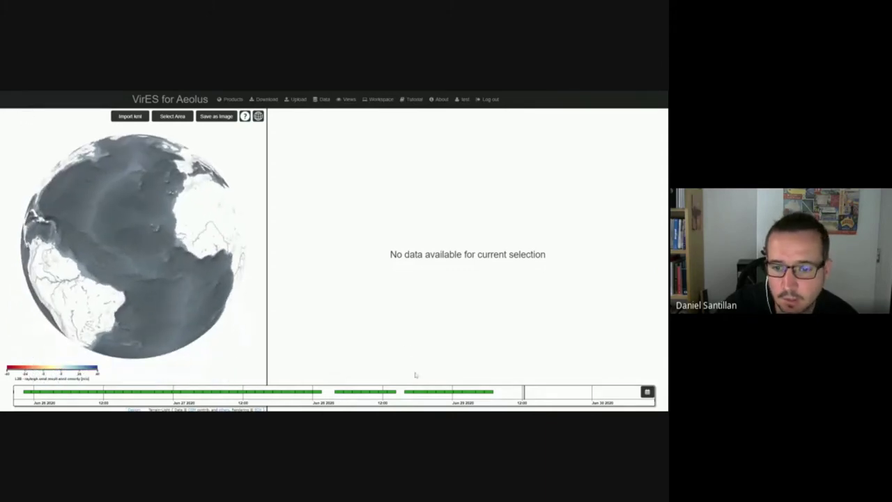
pyautogui.moveTo(400, 391); pyautogui.dragTo(496, 394)
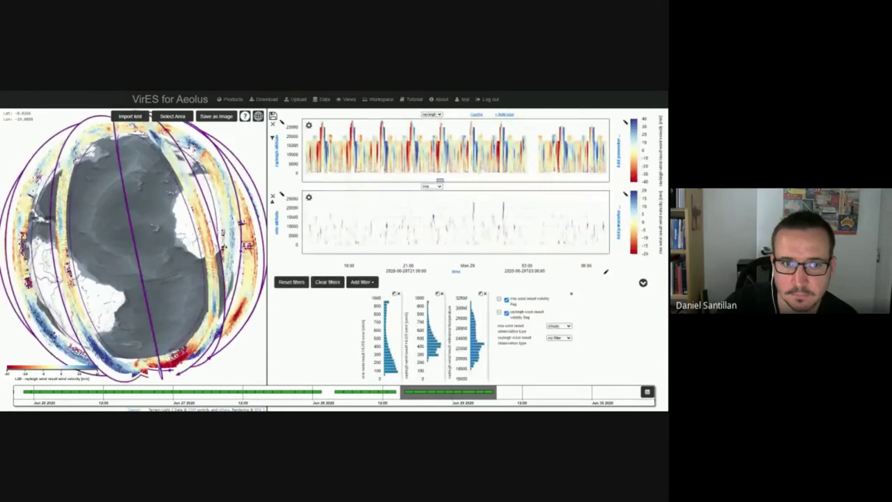
# Inspect the global L2B Rayleigh wind curtains from several angles, including the orbit crossings near the pole.
pyautogui.scroll(-5, 178, 274)
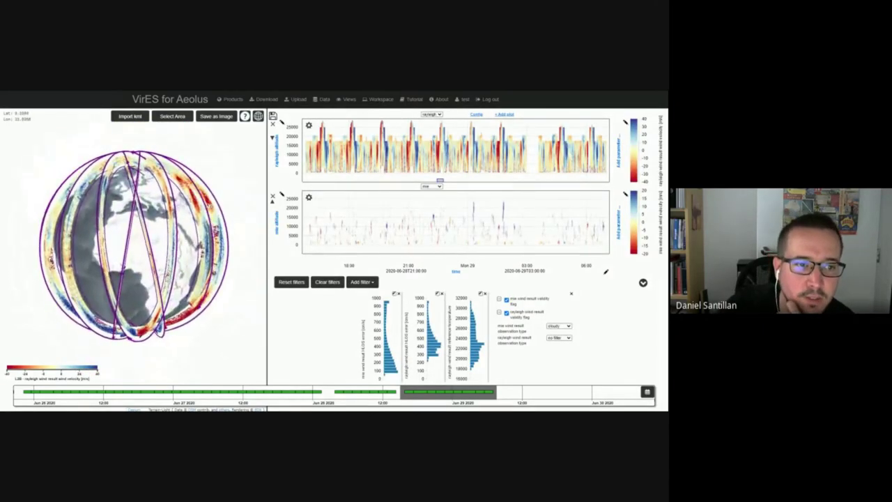
pyautogui.moveTo(133, 260); pyautogui.dragTo(153, 245)
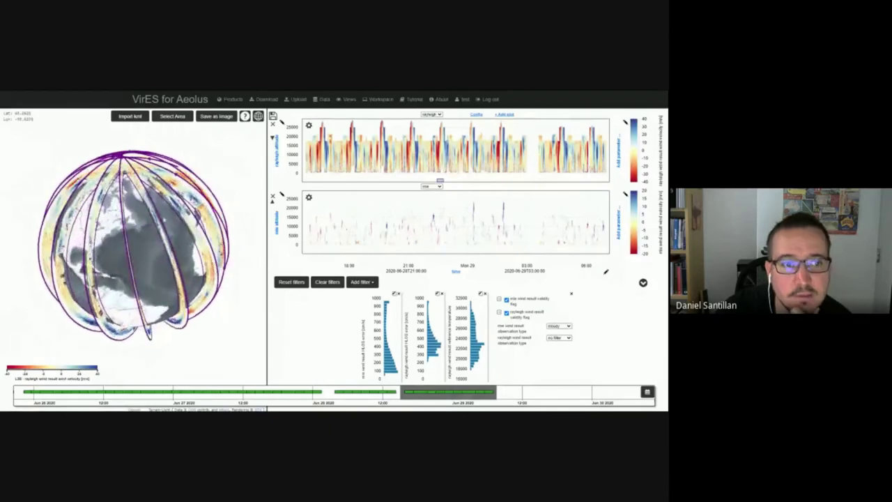
pyautogui.moveTo(137, 211); pyautogui.dragTo(170, 266)
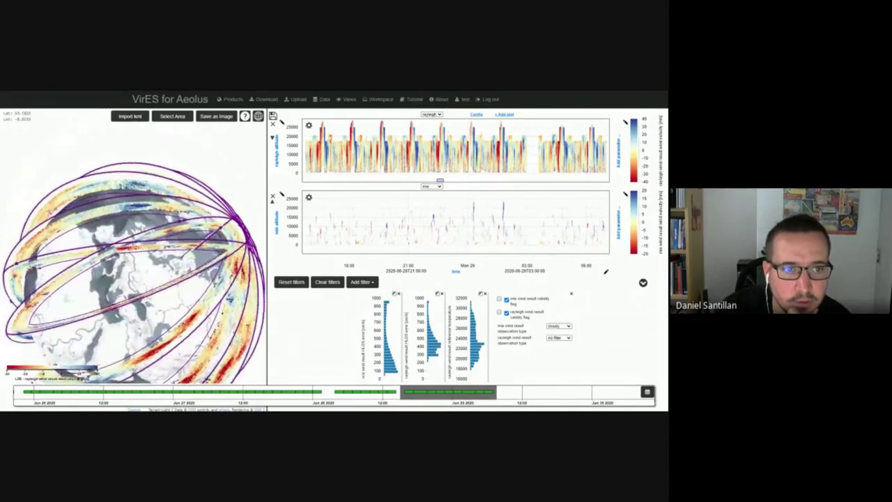
pyautogui.moveTo(146, 201); pyautogui.dragTo(155, 227)
pyautogui.moveTo(154, 276); pyautogui.dragTo(161, 301)
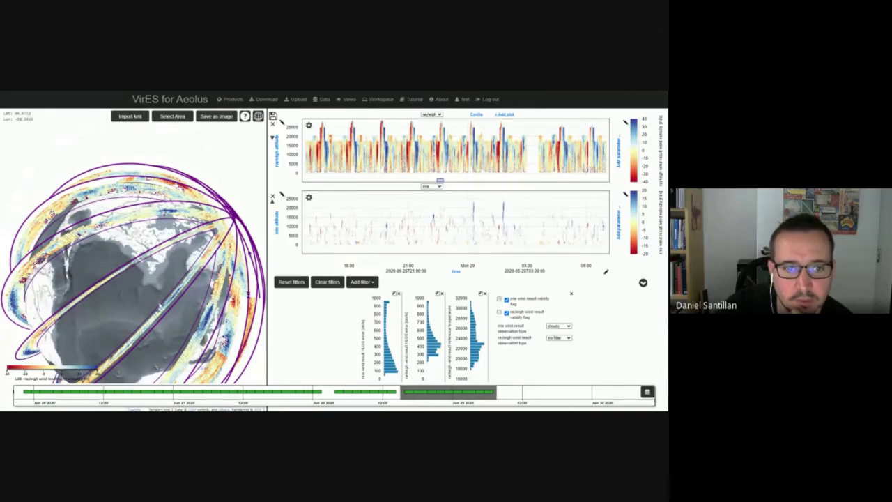
# Turn off the outlines of the L2B product in its settings and view the wind curtains on the globe.
pyautogui.click(232, 99)
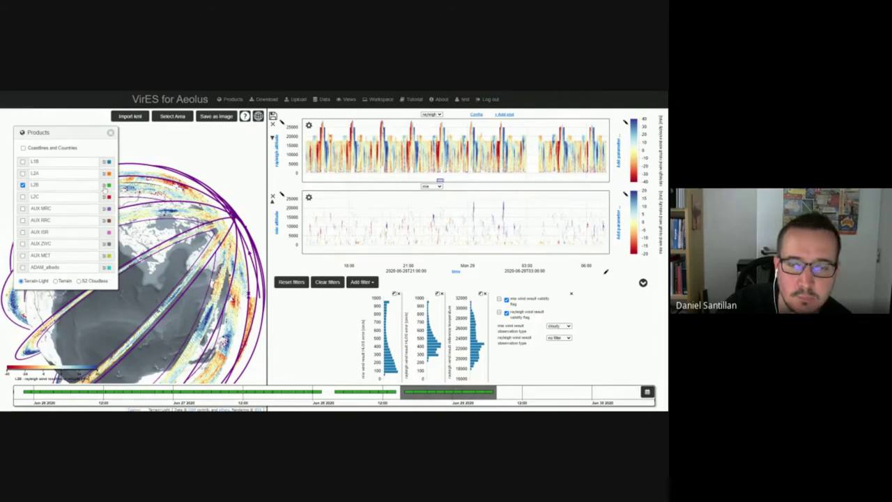
pyautogui.click(104, 185)
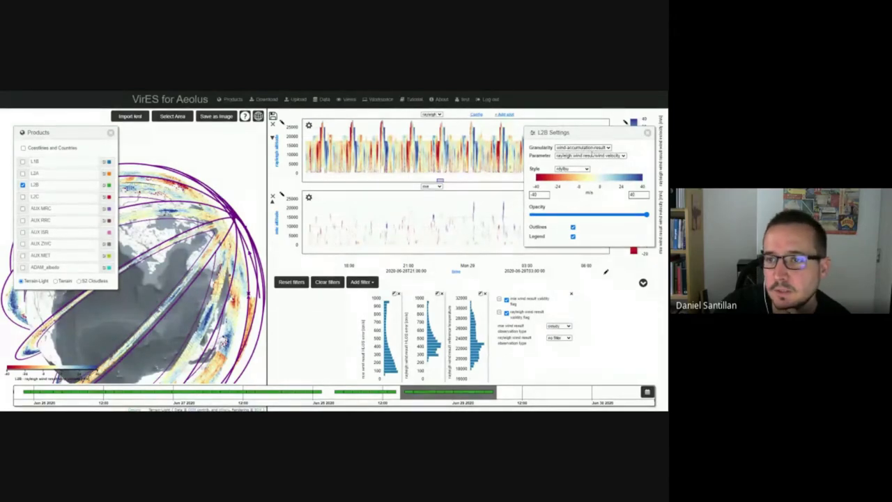
pyautogui.click(608, 147)
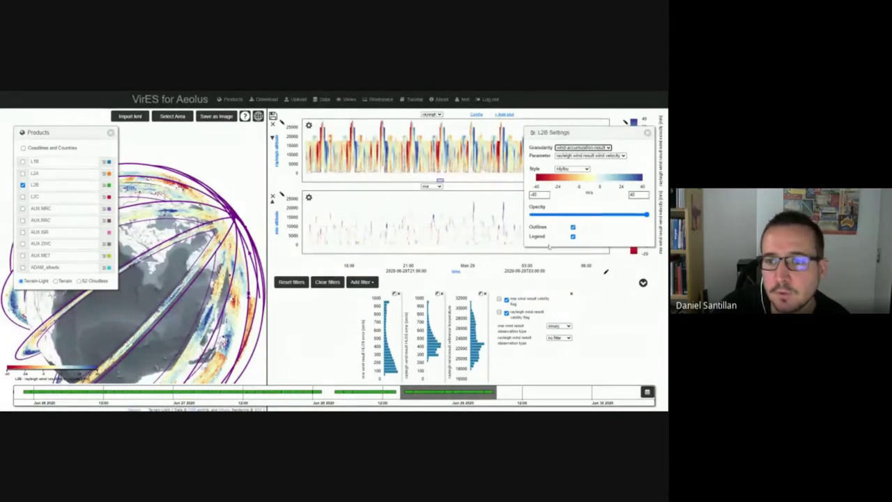
pyautogui.click(572, 228)
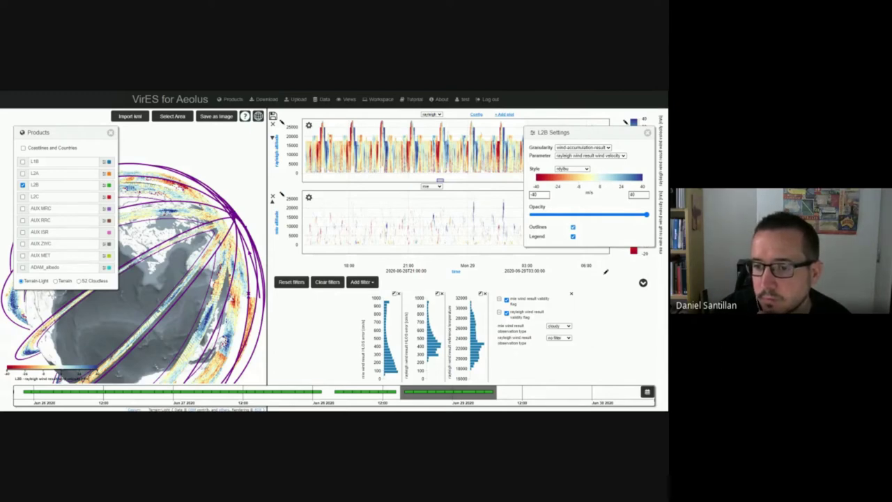
pyautogui.click(572, 227)
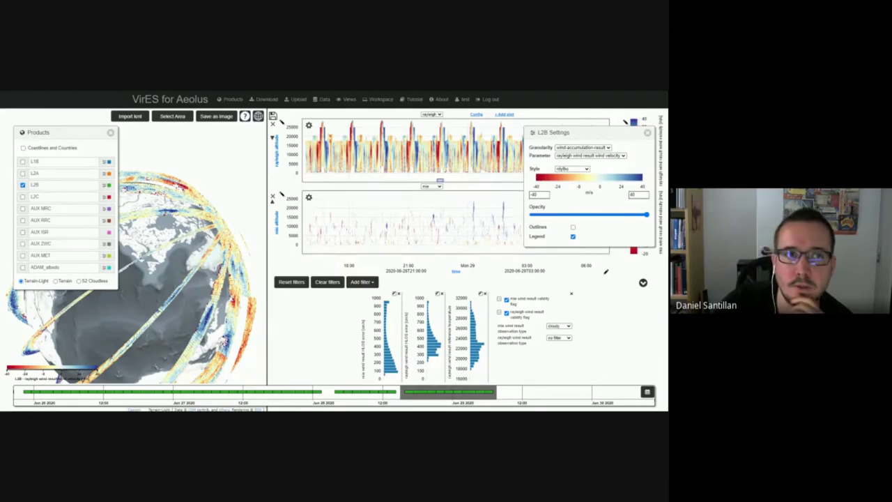
pyautogui.moveTo(190, 303); pyautogui.dragTo(193, 325)
pyautogui.click(111, 132)
pyautogui.moveTo(105, 333); pyautogui.dragTo(155, 297)
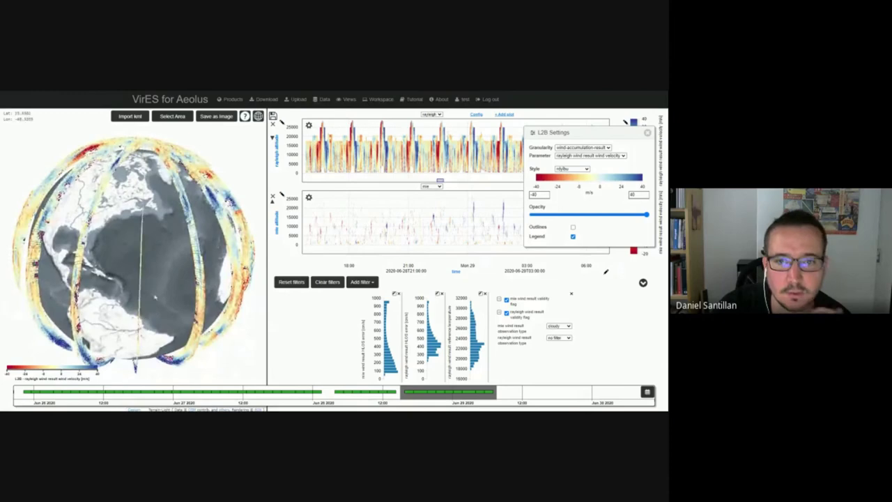
pyautogui.click(646, 132)
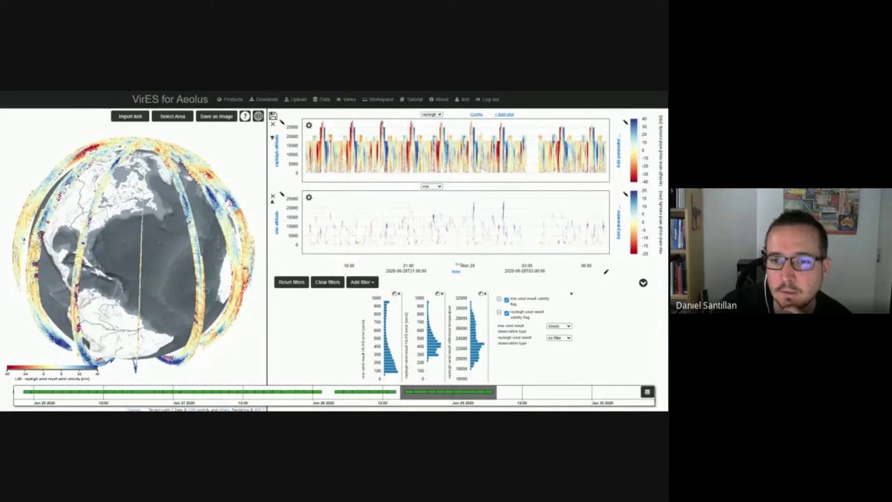
# Check which parameters can replace time on the plots' shared horizontal axis.
pyautogui.click(456, 274)
pyautogui.click(461, 215)
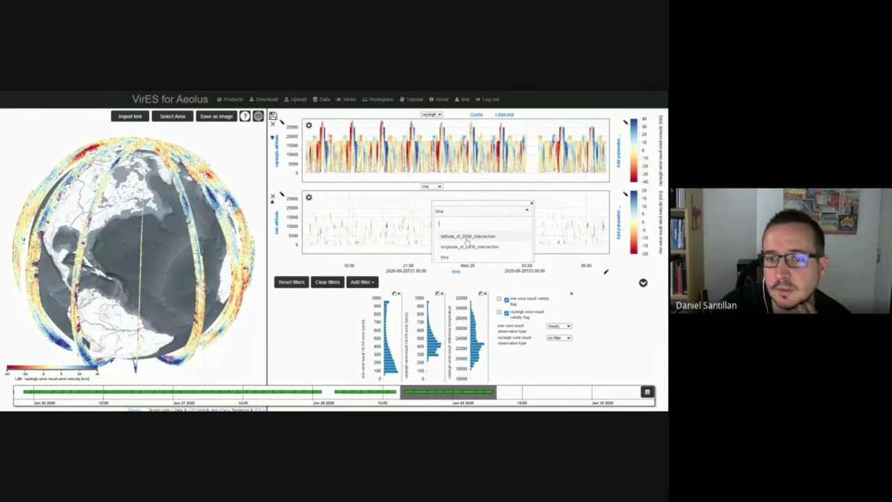
pyautogui.click(531, 204)
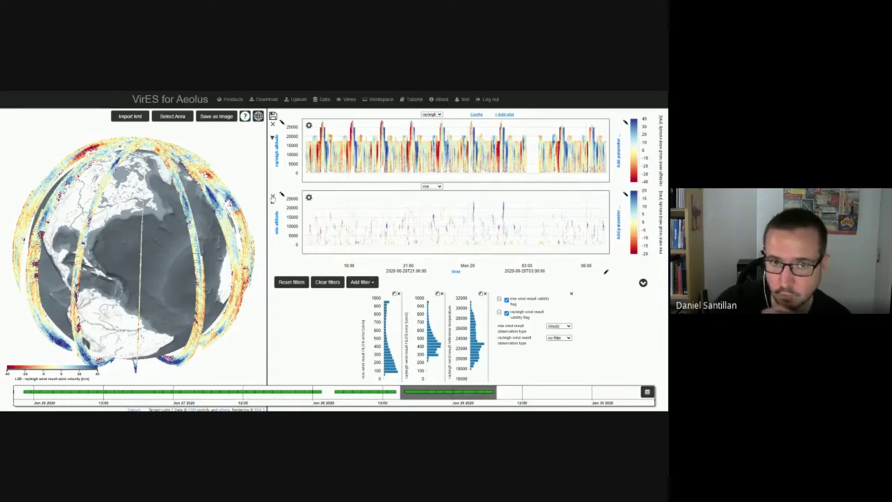
# Remove the Mie plot and set the Rayleigh plot's horizontal axis to rayleigh_wind_result_lat_of_DEM_intersection.
pyautogui.click(273, 198)
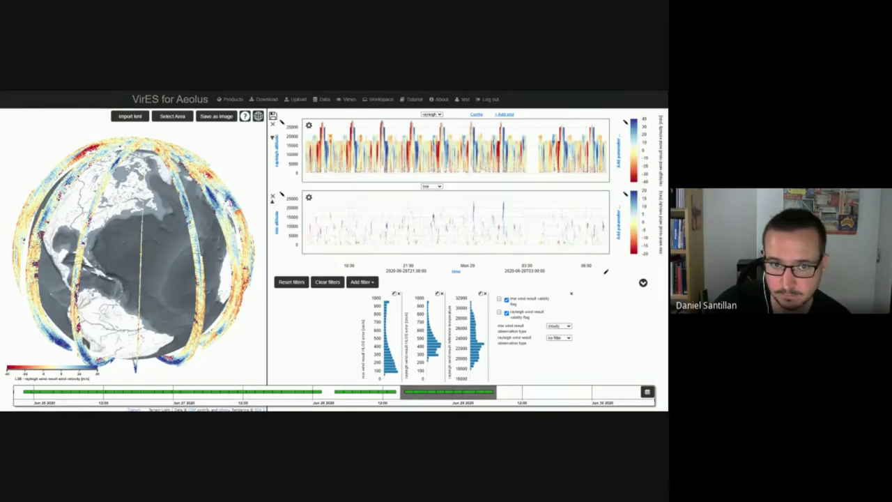
pyautogui.click(273, 197)
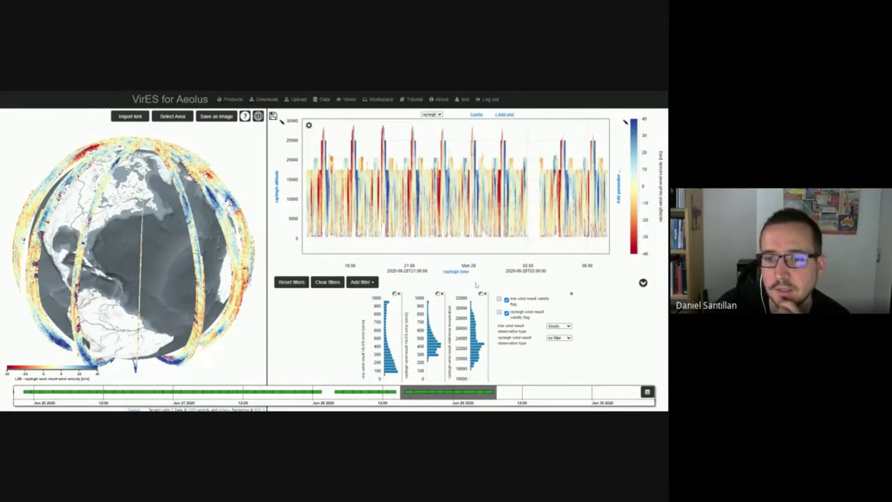
pyautogui.click(455, 273)
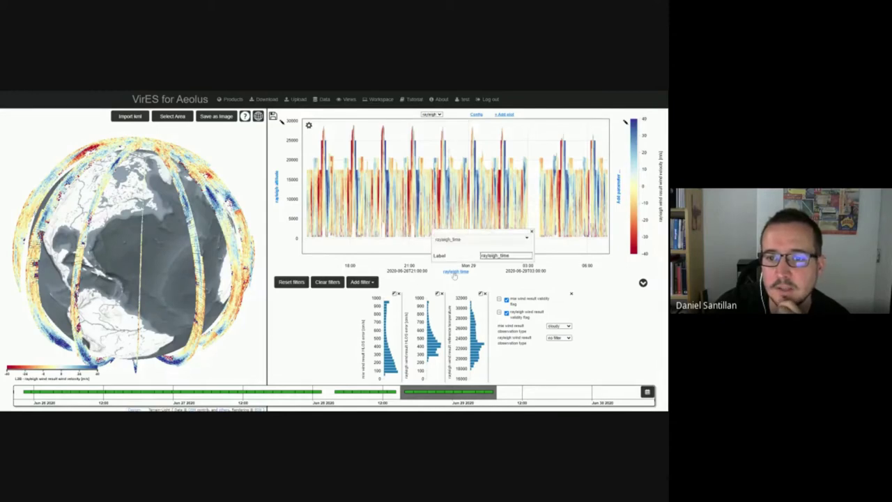
pyautogui.click(465, 243)
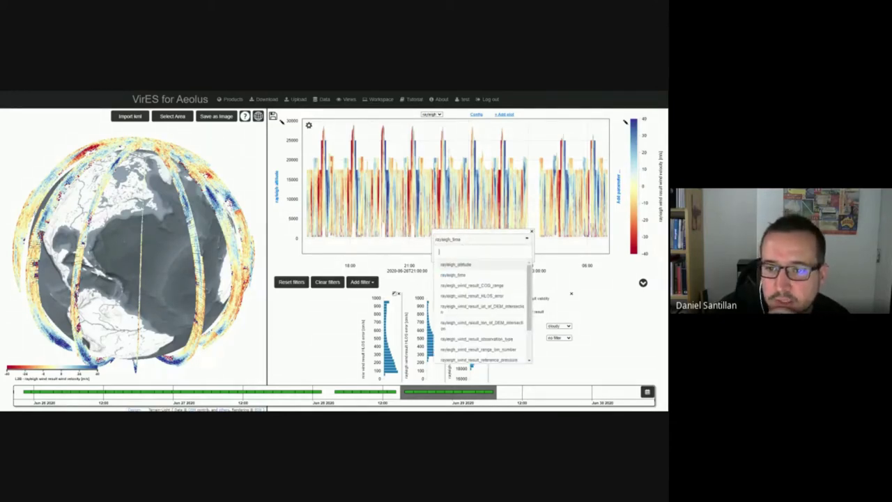
pyautogui.click(475, 311)
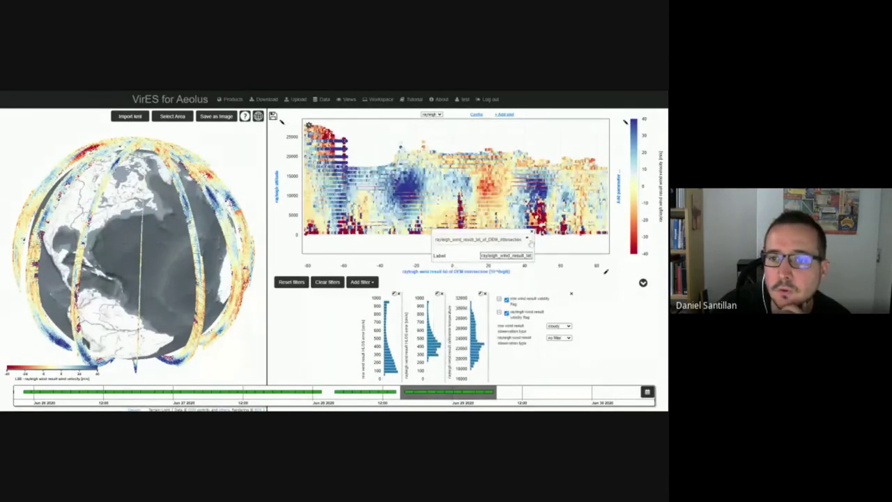
pyautogui.click(527, 238)
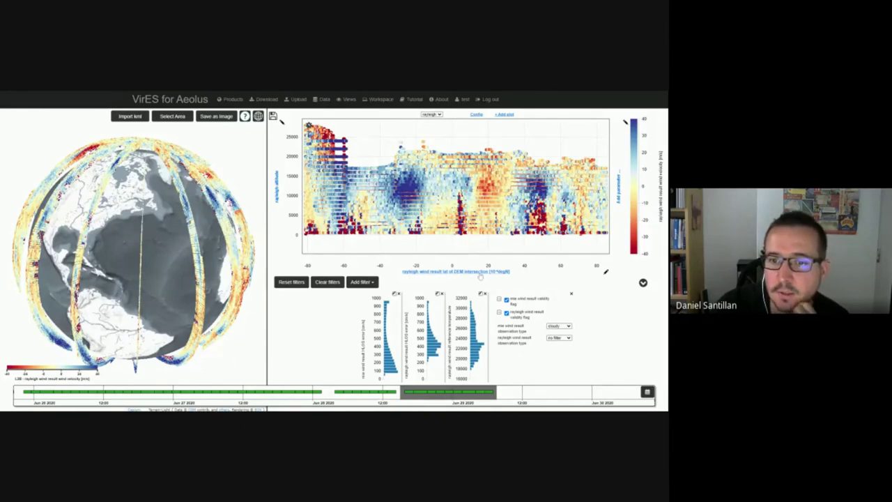
# Replace rayleigh altitude with rayleigh wind result wind velocity on the plot's vertical axis.
pyautogui.click(278, 198)
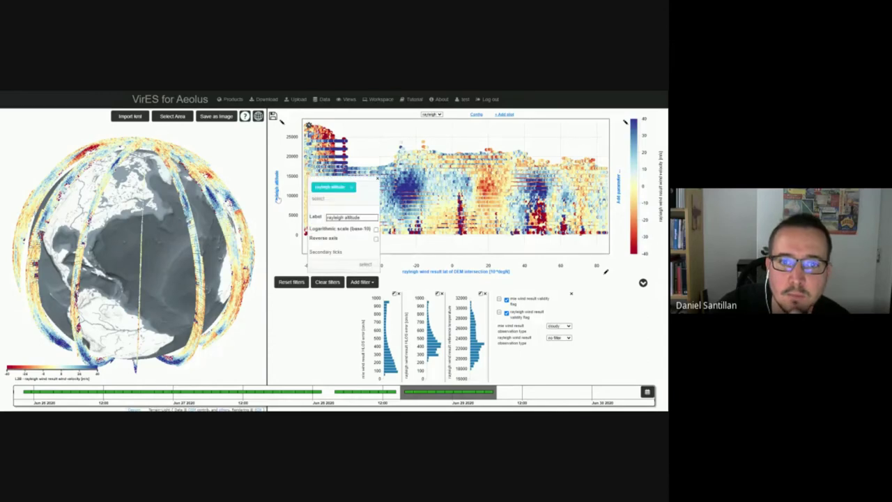
pyautogui.click(352, 189)
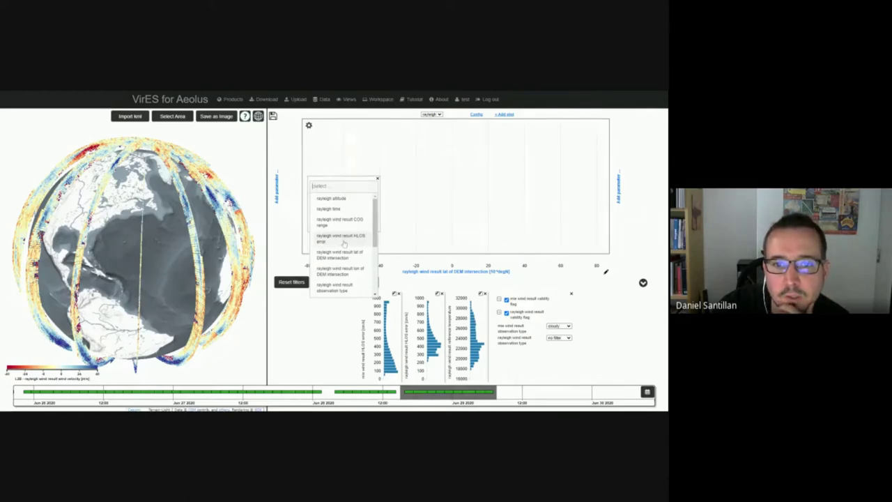
pyautogui.scroll(-5, 344, 243)
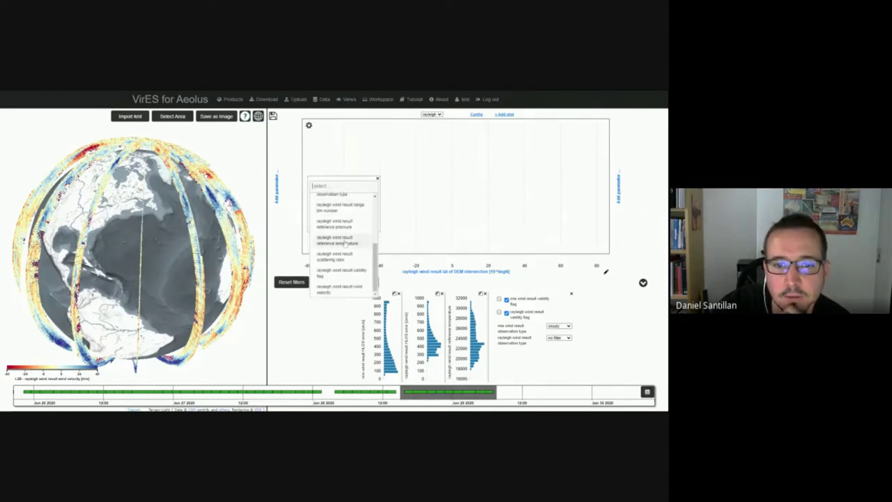
pyautogui.click(340, 293)
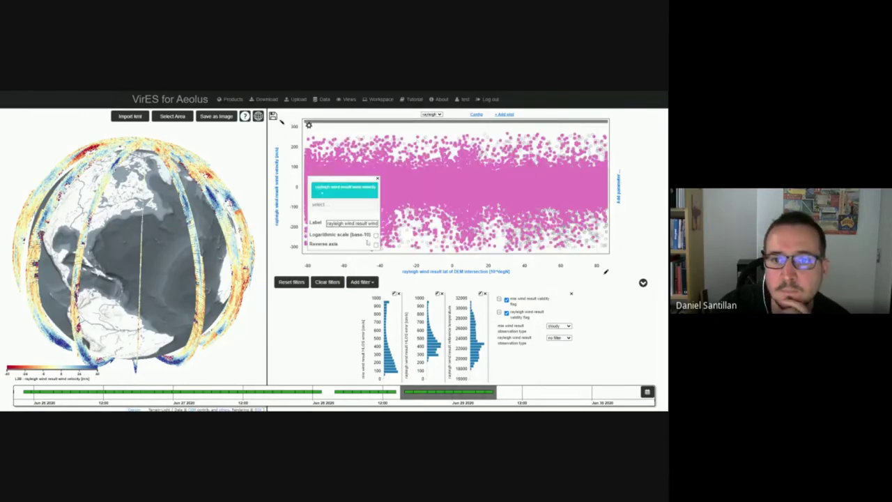
pyautogui.click(280, 121)
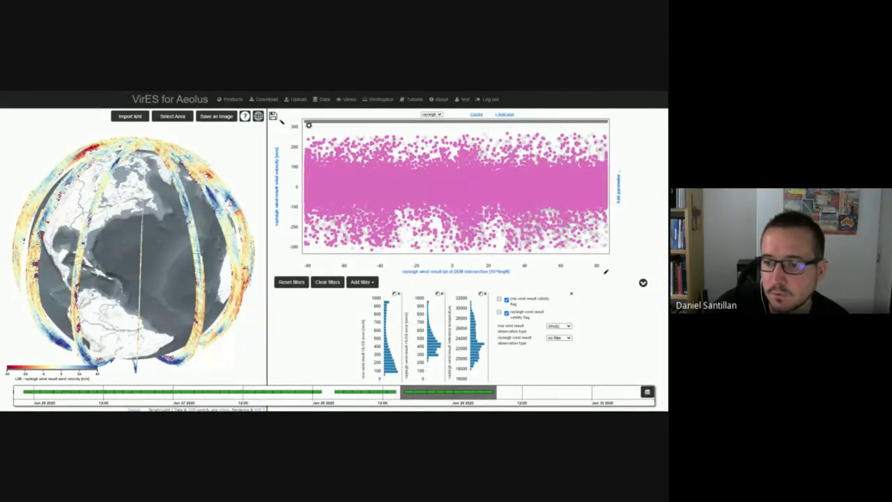
# Disable the Rayleigh wind result validity flag filter and inspect the parameter values of a sample in the uppermost band of points.
pyautogui.click(506, 312)
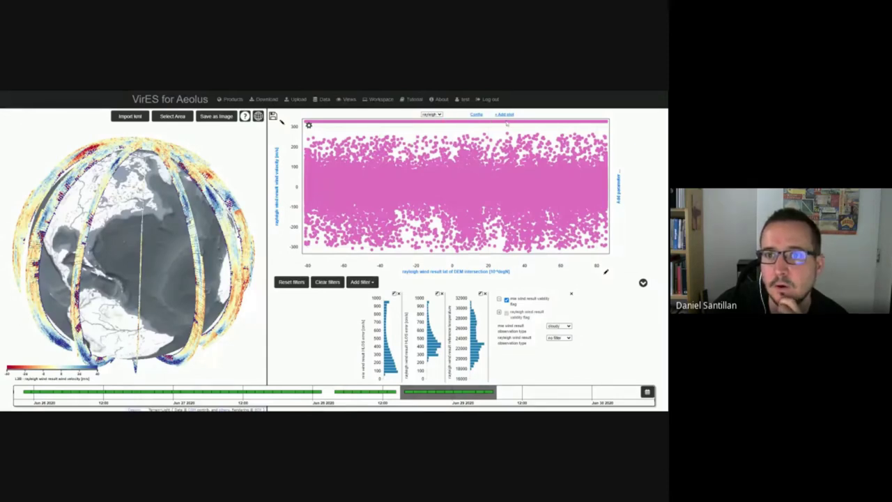
pyautogui.click(412, 125)
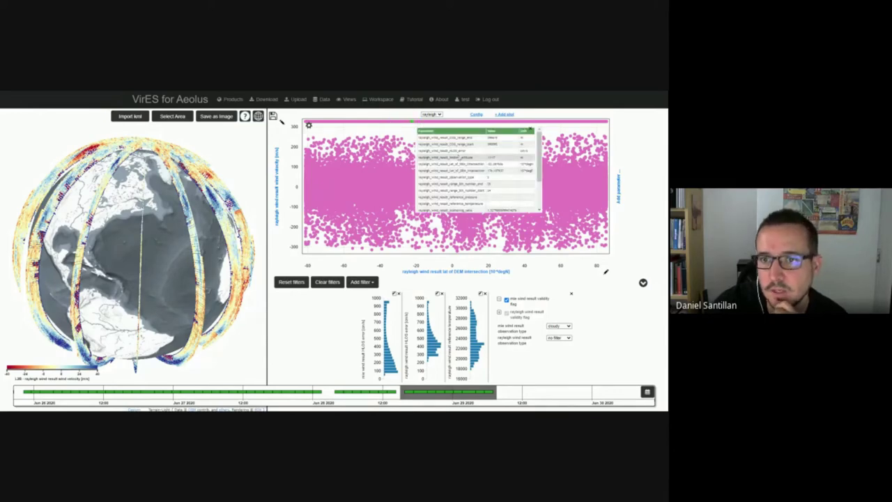
pyautogui.scroll(-2, 481, 171)
pyautogui.moveTo(435, 208); pyautogui.dragTo(475, 209)
pyautogui.click(481, 207)
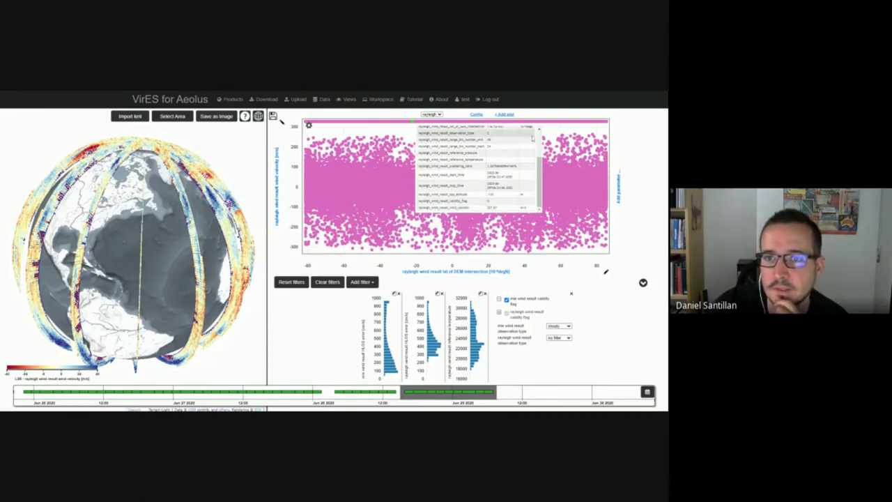
pyautogui.scroll(3, 533, 138)
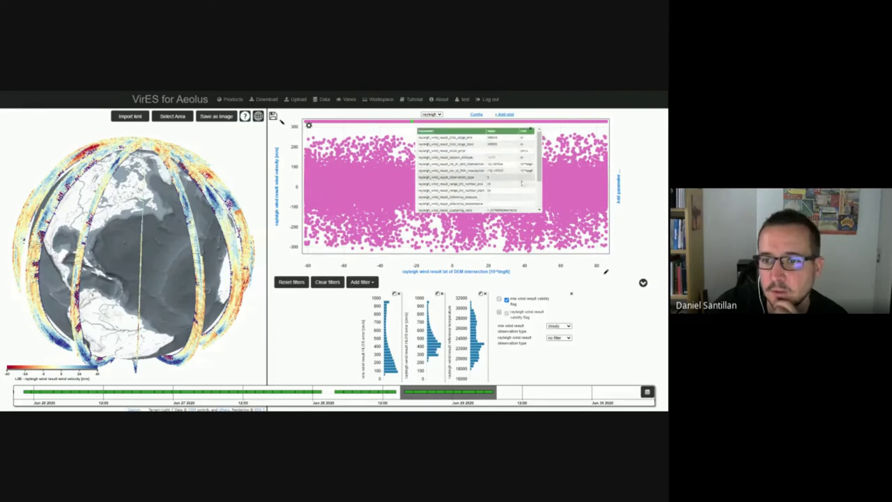
pyautogui.click(531, 131)
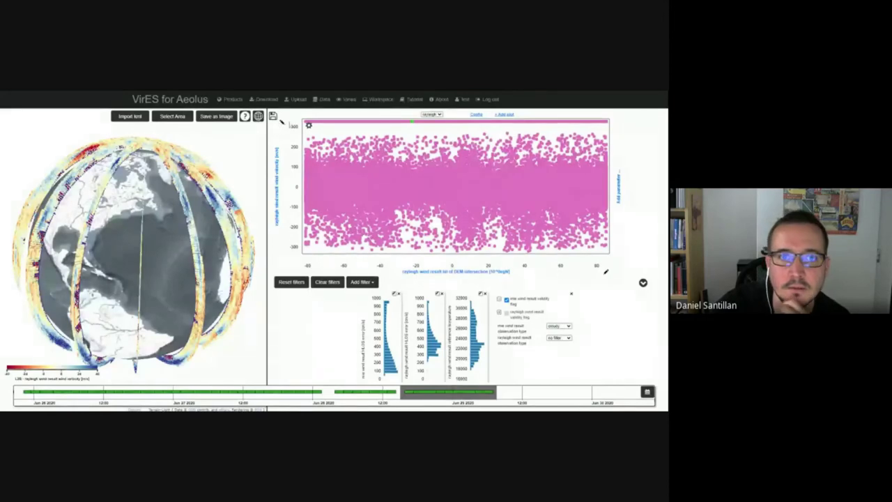
# Show only the analytics view and turn off the display of filtered data in the plot configuration.
pyautogui.click(343, 101)
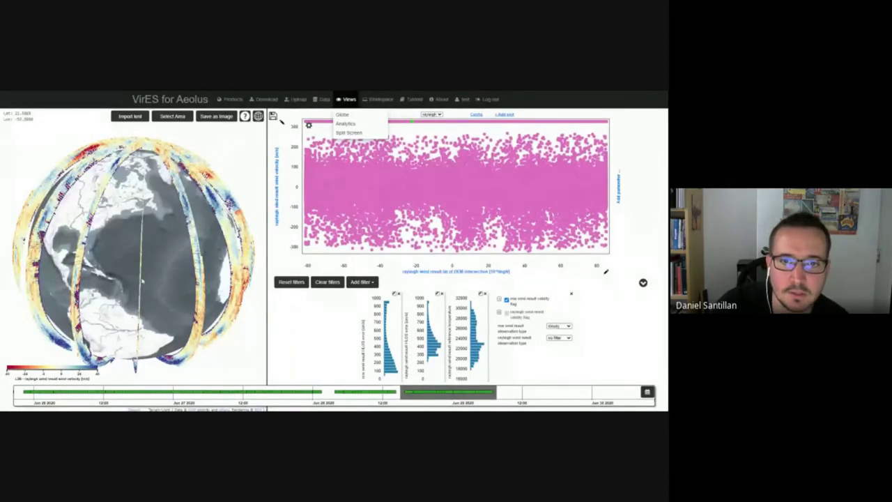
pyautogui.click(347, 125)
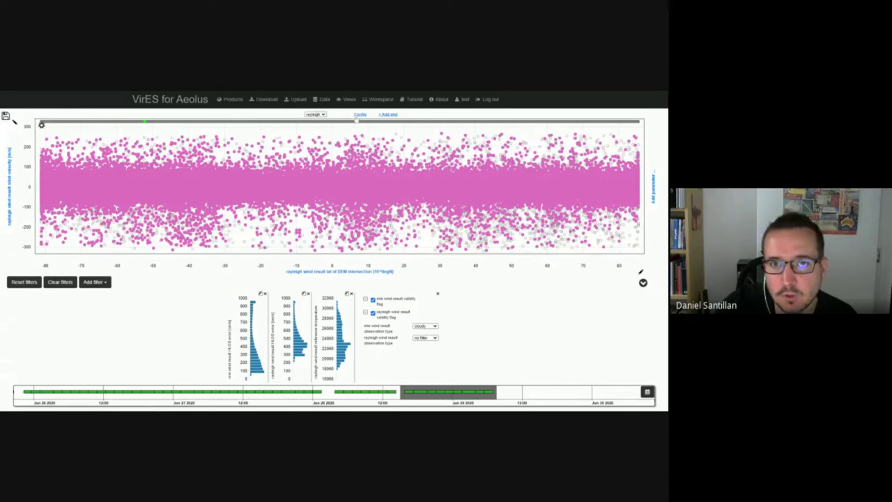
pyautogui.click(360, 114)
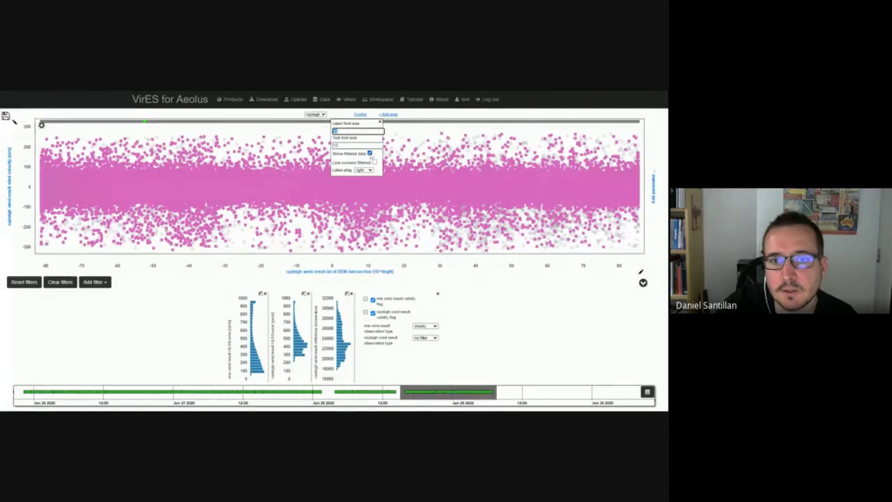
pyautogui.write('12')
pyautogui.click(370, 153)
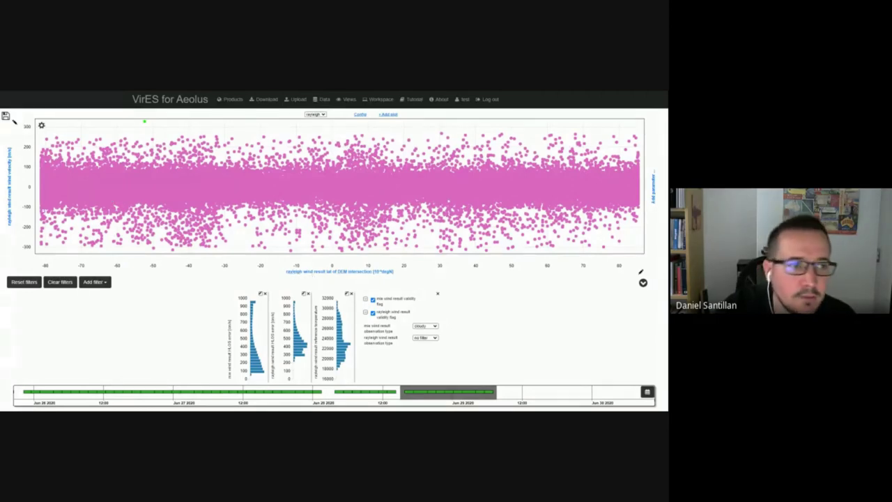
# Apply a viridis color scale based on rayleigh wind result HLOS error to the plotted Rayleigh wind velocity points.
pyautogui.click(42, 125)
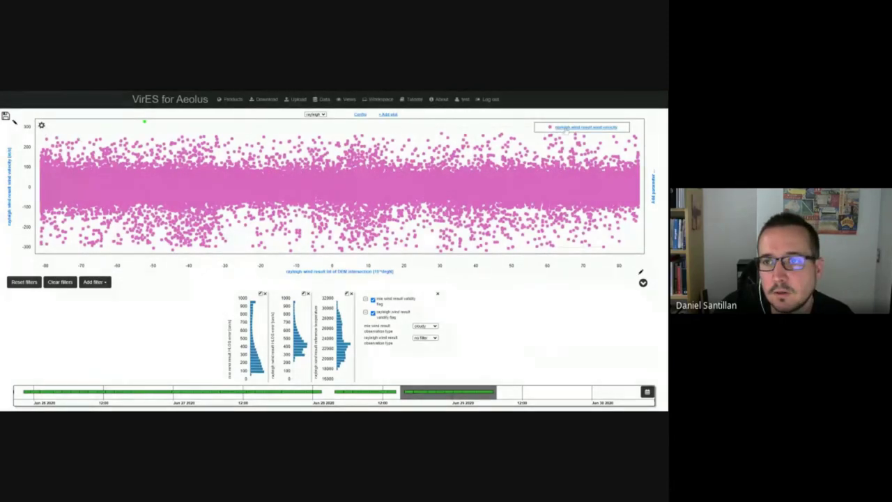
pyautogui.click(566, 129)
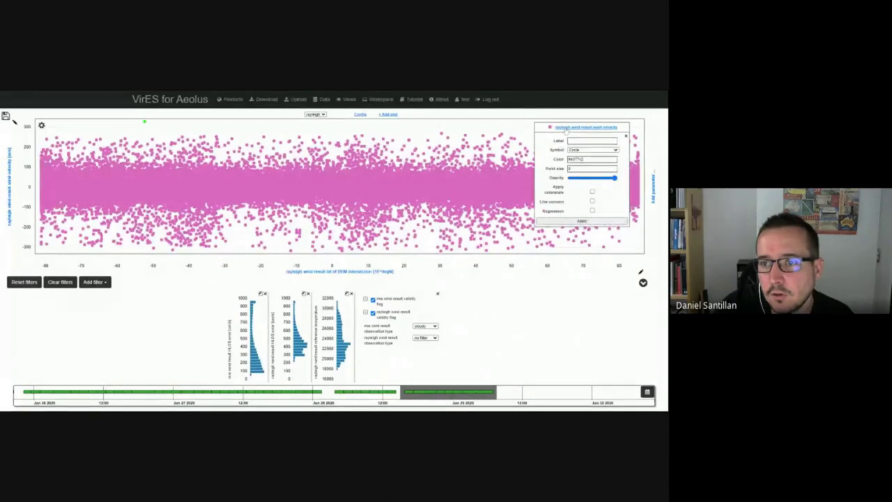
pyautogui.click(592, 192)
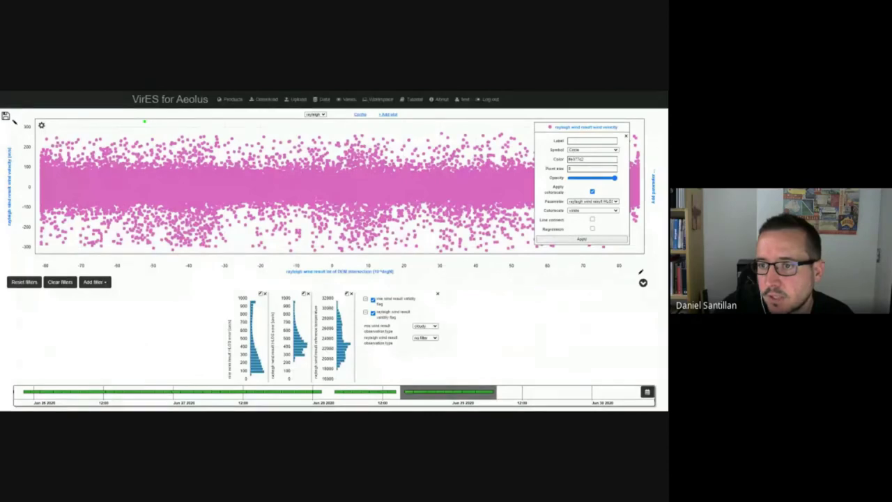
pyautogui.click(582, 240)
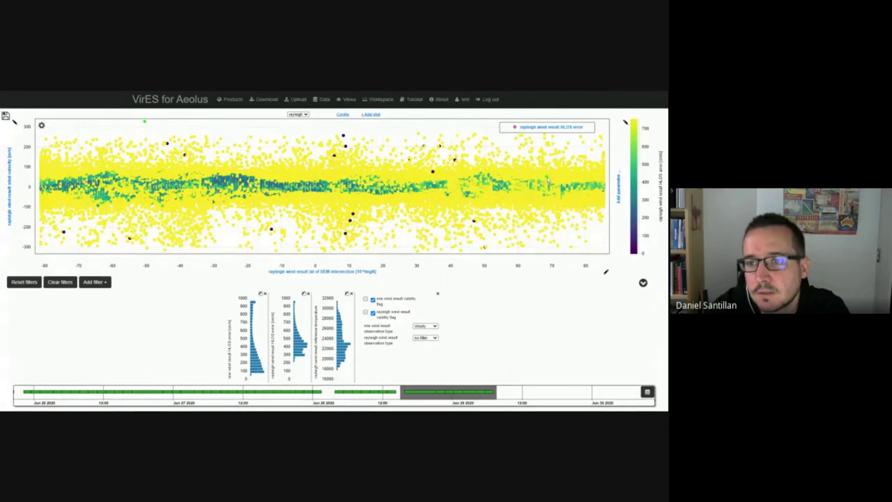
pyautogui.click(546, 181)
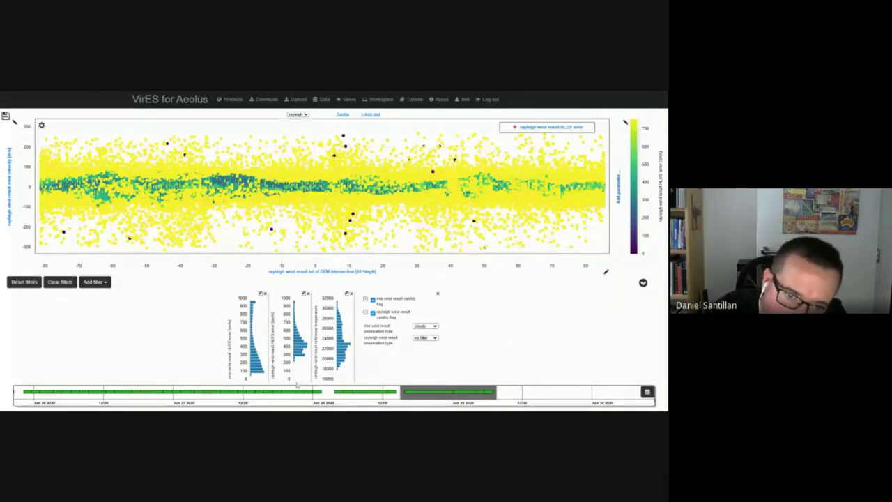
# Filter the Rayleigh wind result HLOS error to values from 0 to about 700 cm/s.
pyautogui.moveTo(295, 380); pyautogui.dragTo(294, 314)
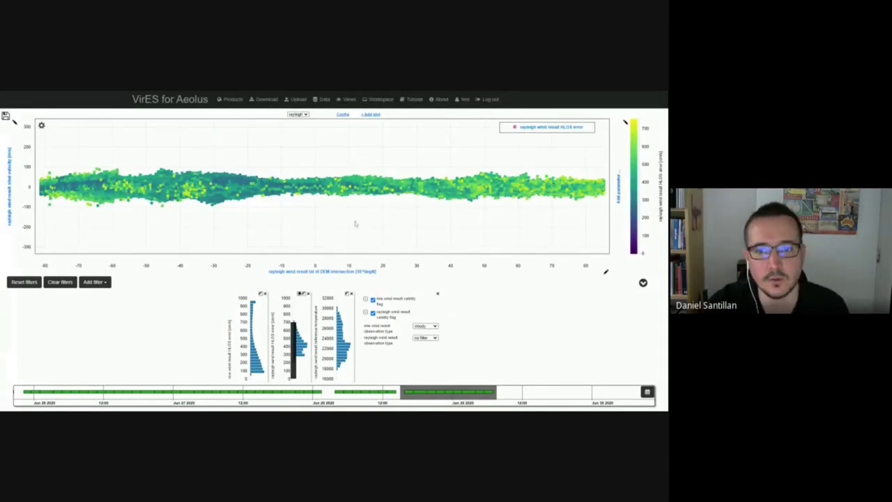
pyautogui.scroll(5, 25, 187)
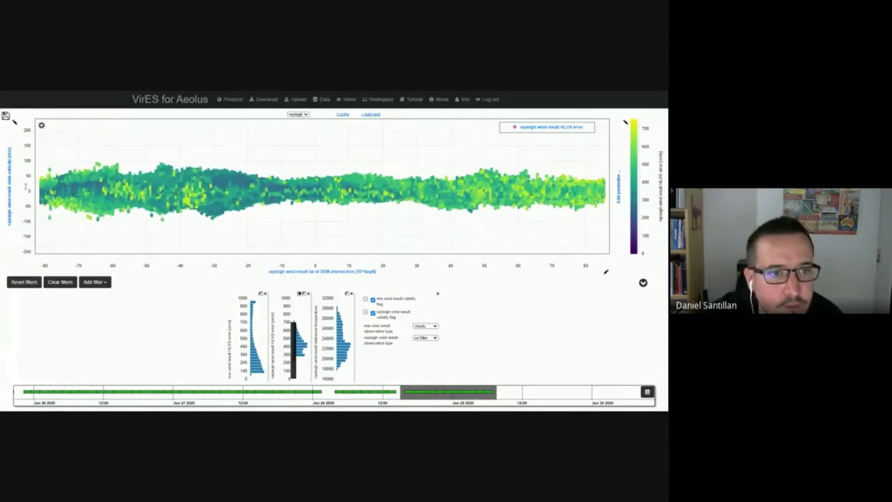
pyautogui.scroll(3, 25, 195)
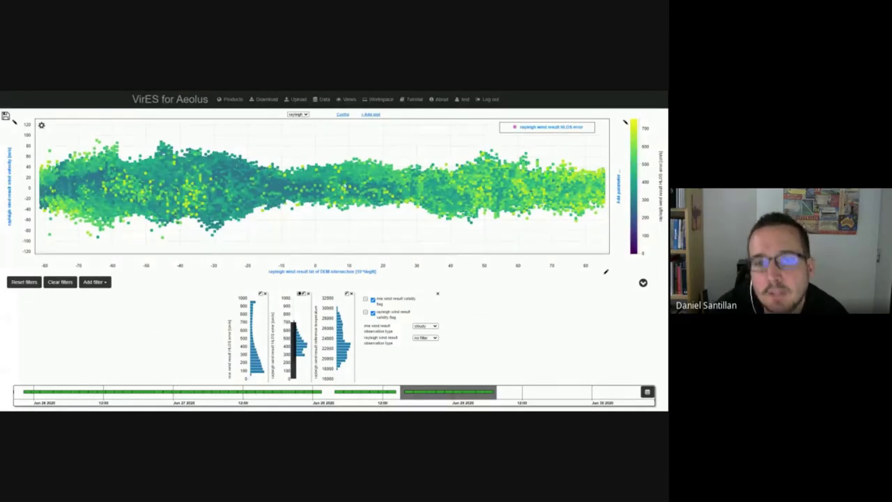
# Reduce the opacity of the plotted Rayleigh points to near the minimum and apply the change.
pyautogui.click(545, 128)
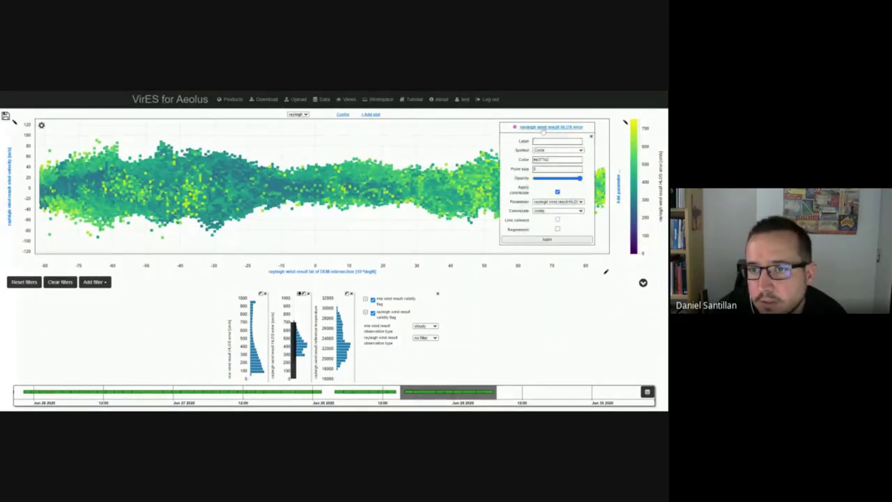
pyautogui.moveTo(580, 179); pyautogui.dragTo(558, 184)
pyautogui.click(554, 240)
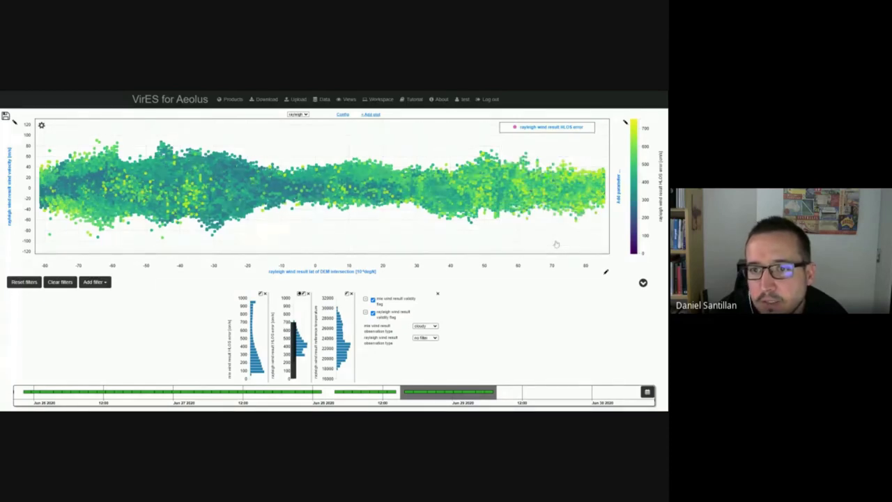
pyautogui.click(550, 127)
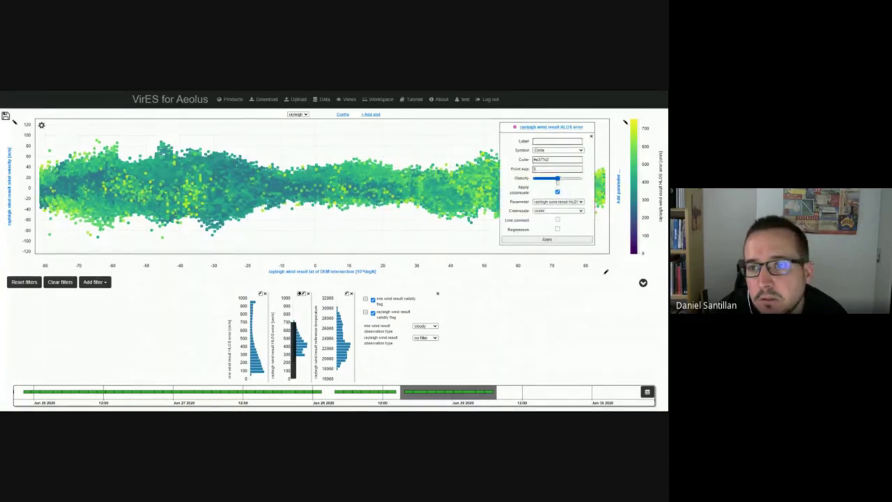
pyautogui.click(548, 239)
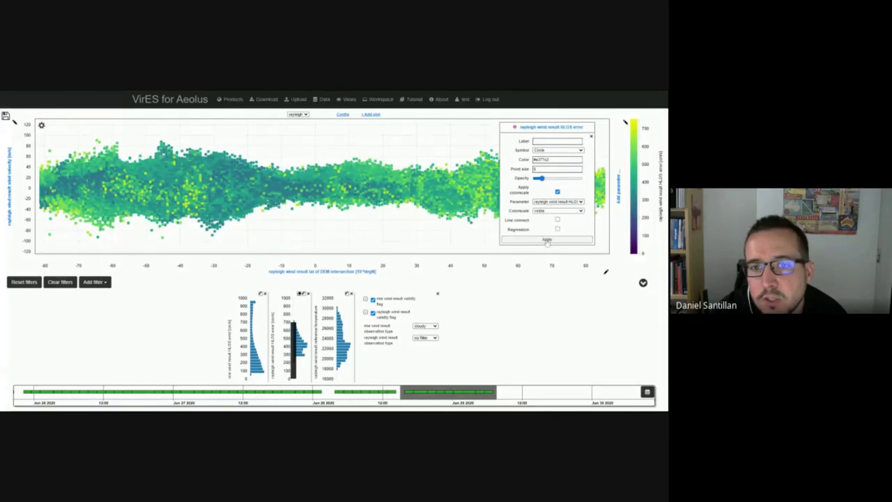
pyautogui.click(552, 128)
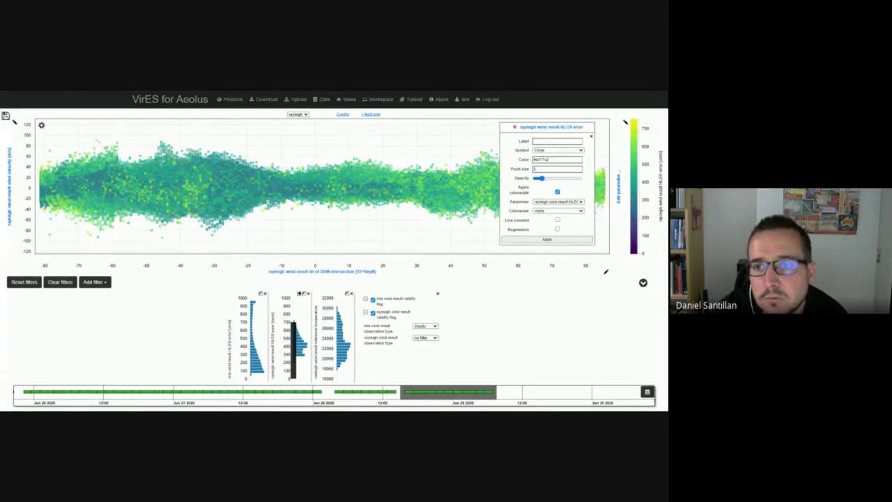
pyautogui.moveTo(540, 180); pyautogui.dragTo(537, 179)
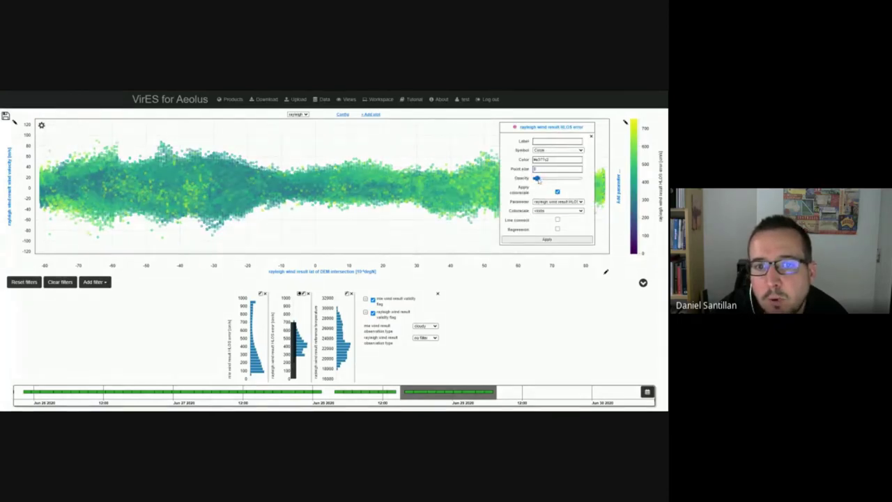
pyautogui.click(547, 239)
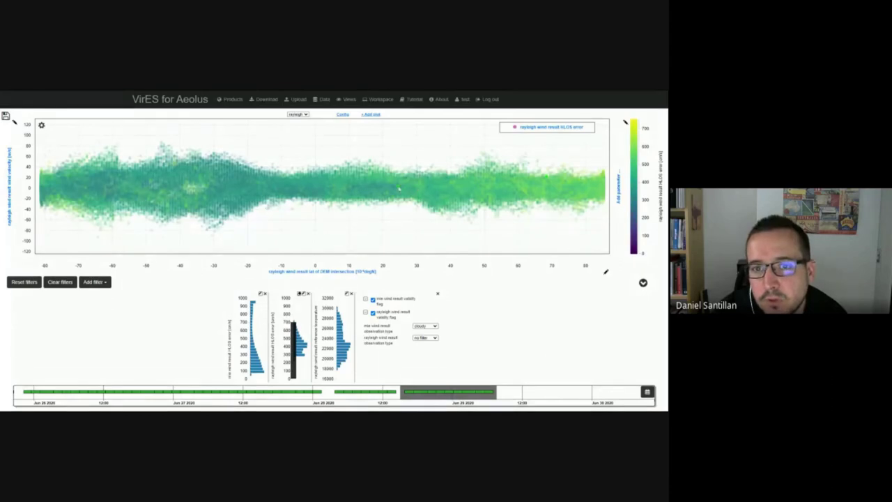
# Restyle the plotted Rayleigh wind velocity points as rectangles with point size 4 and a higher opacity, and apply the change.
pyautogui.click(542, 132)
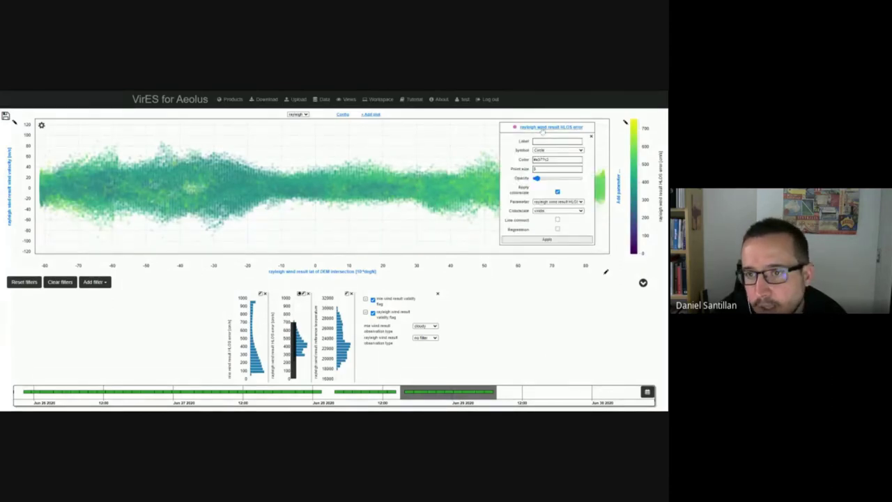
pyautogui.moveTo(536, 178)
pyautogui.mouseDown()
pyautogui.moveTo(557, 178)
pyautogui.moveTo(548, 178)
pyautogui.mouseUp()
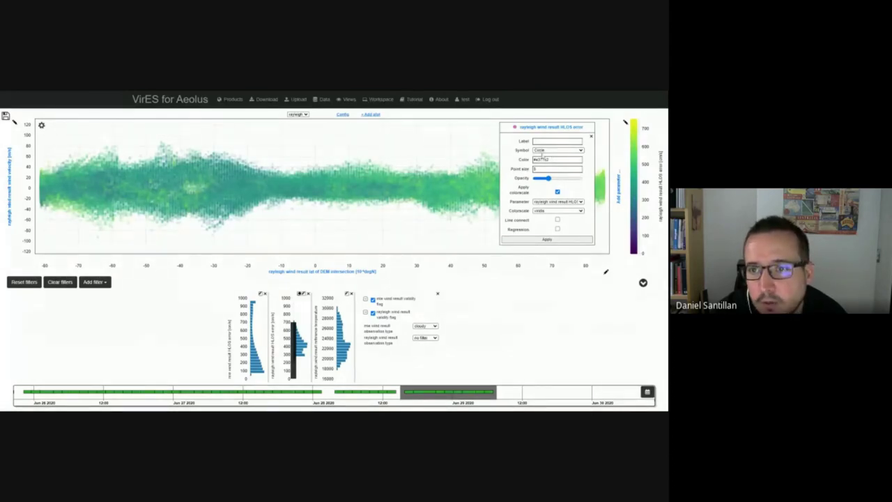
pyautogui.click(541, 151)
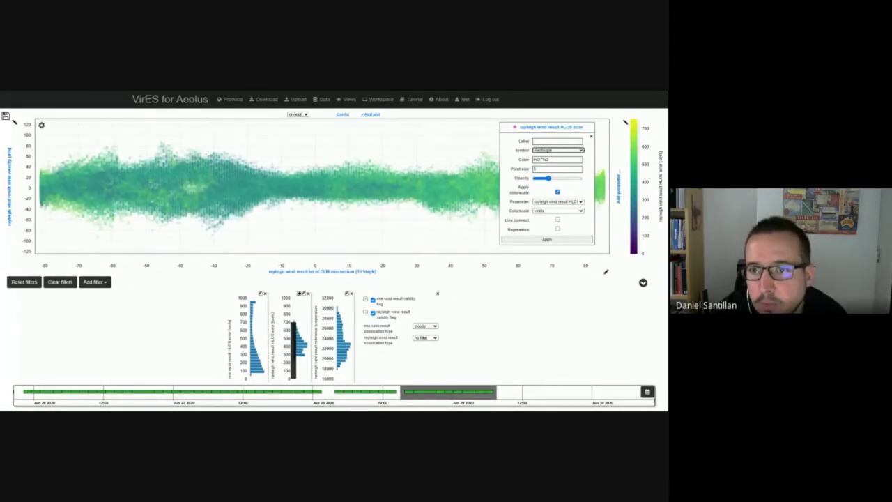
pyautogui.click(542, 177)
pyautogui.click(534, 169)
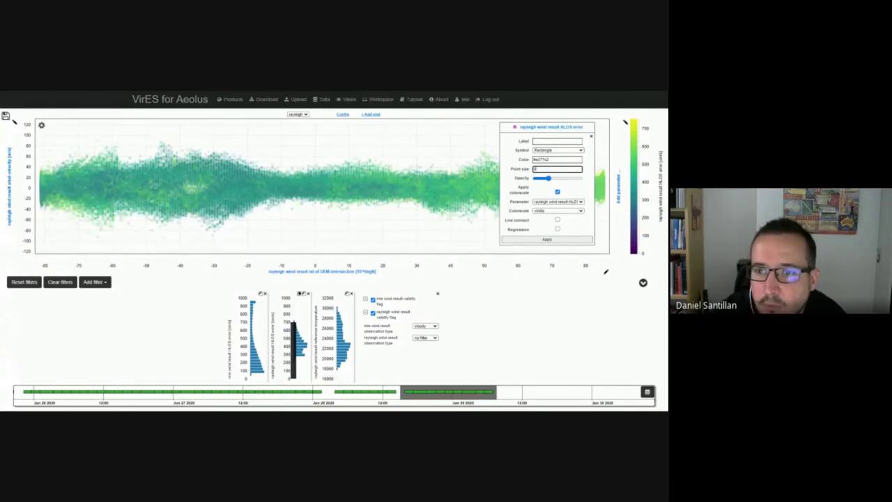
pyautogui.click(535, 239)
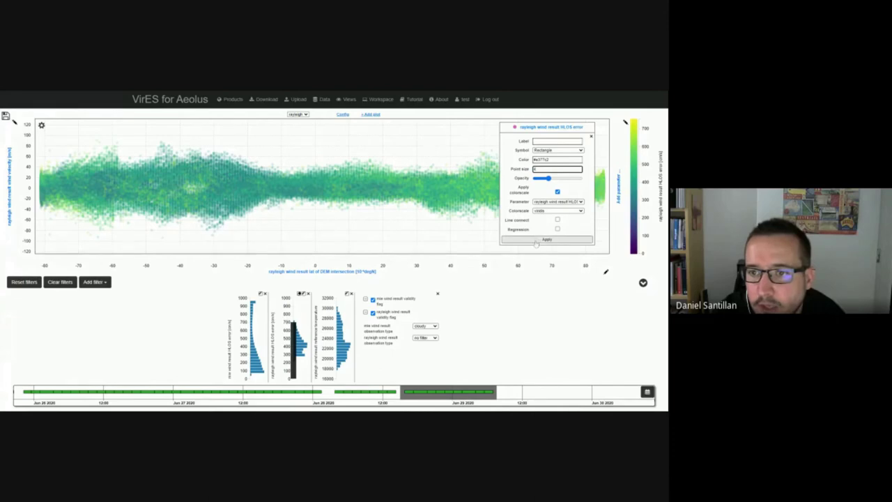
pyautogui.click(538, 239)
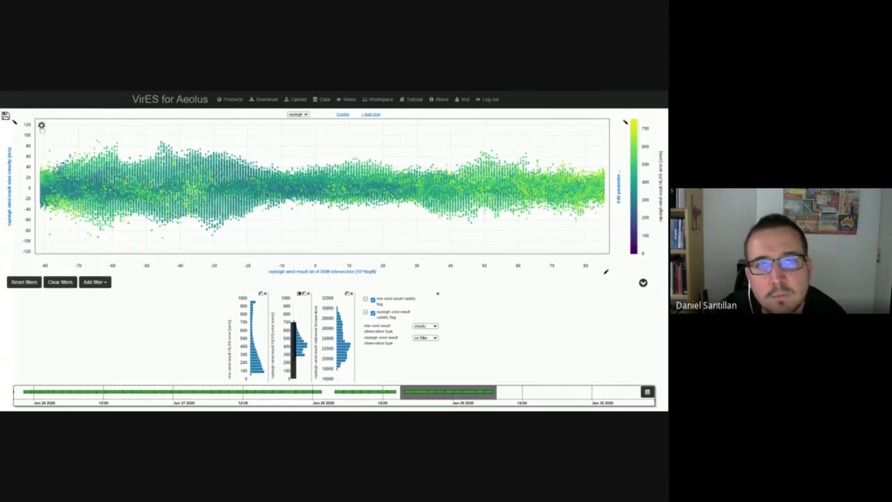
pyautogui.click(555, 127)
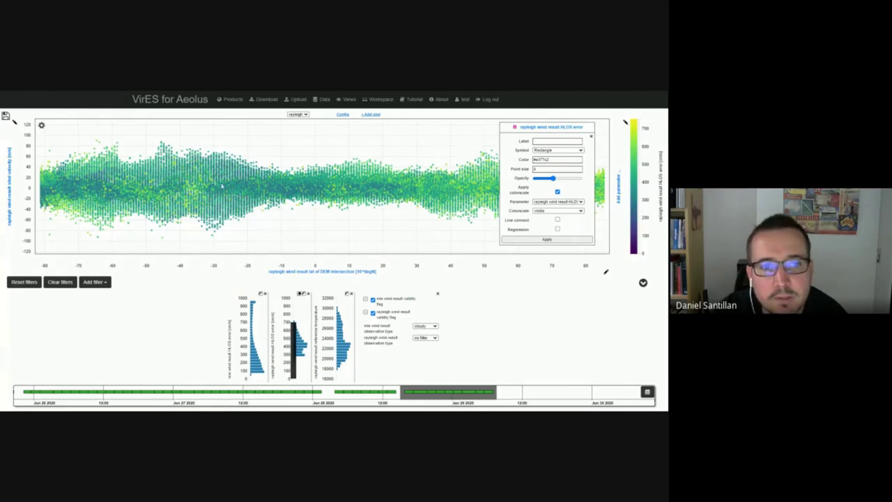
pyautogui.click(591, 137)
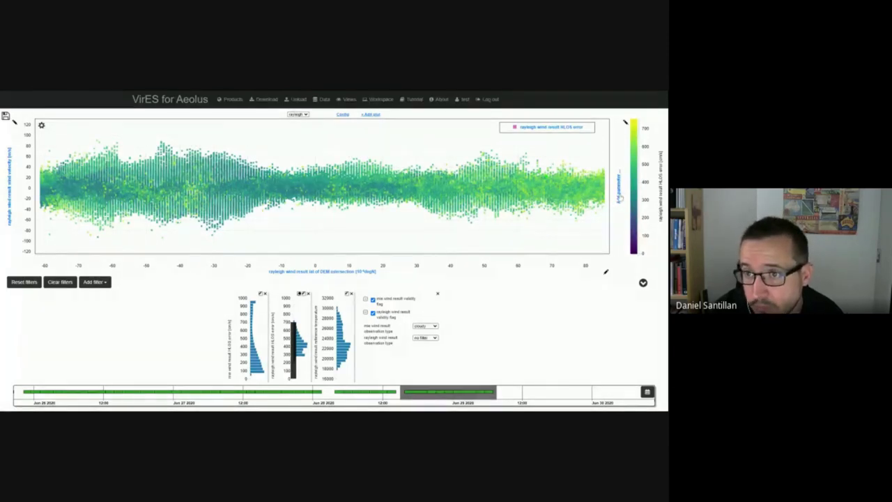
# Try rayleigh altitude as the second y-axis parameter of the Rayleigh plot and remove it again.
pyautogui.click(619, 197)
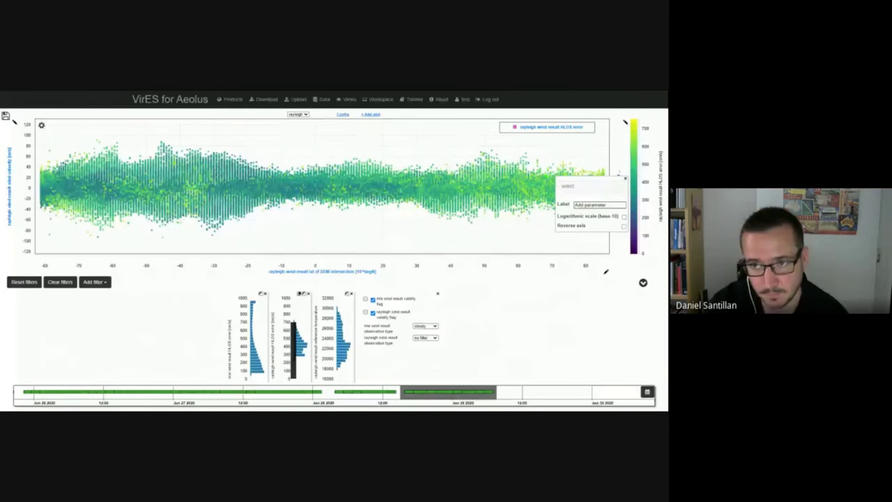
pyautogui.click(579, 186)
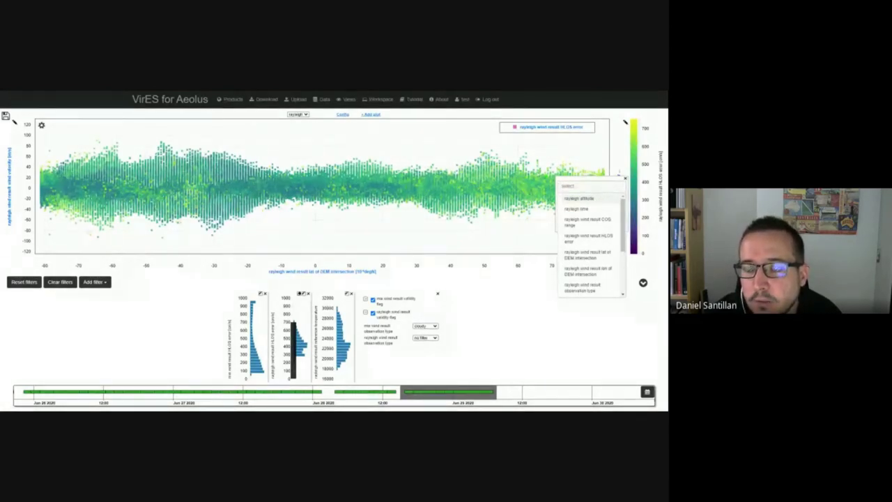
pyautogui.click(597, 202)
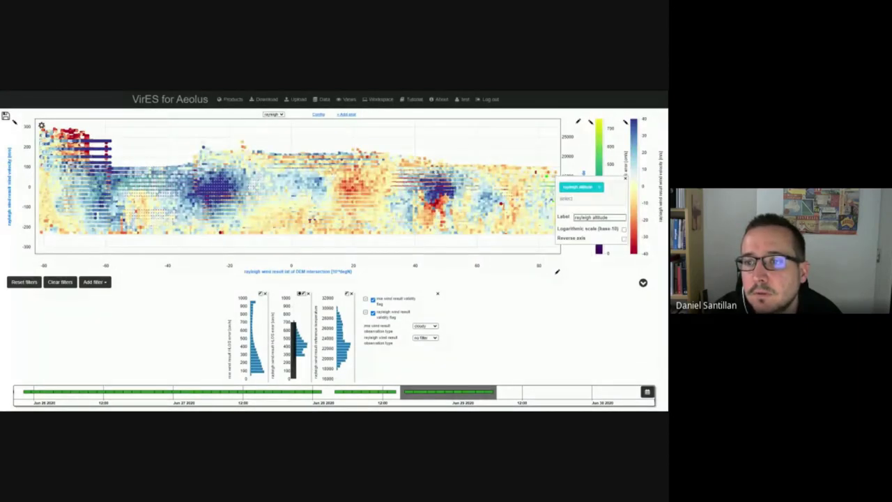
pyautogui.click(598, 187)
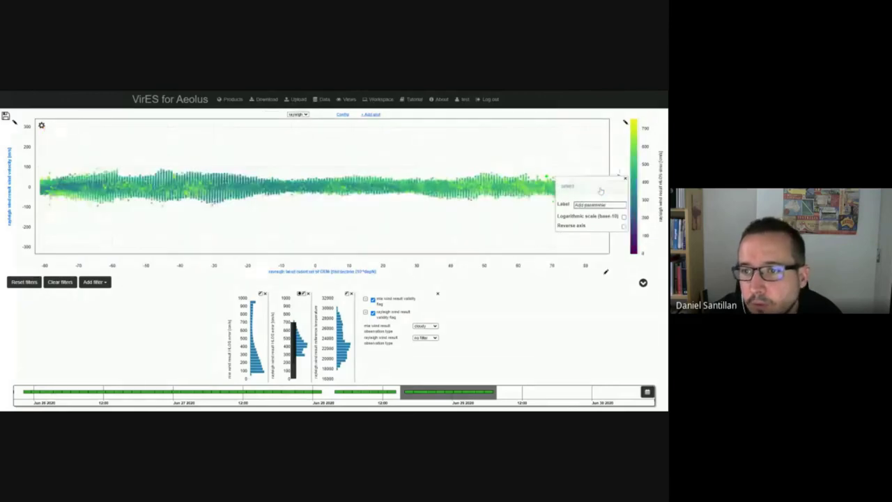
# Add rayleigh wind result reference temperature as the second y-axis parameter of the Rayleigh plot.
pyautogui.click(578, 186)
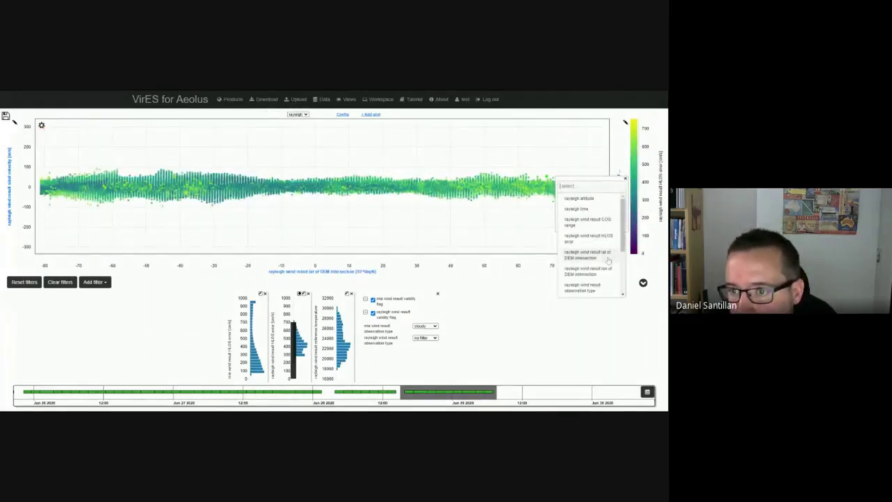
pyautogui.moveTo(620, 244); pyautogui.dragTo(620, 284)
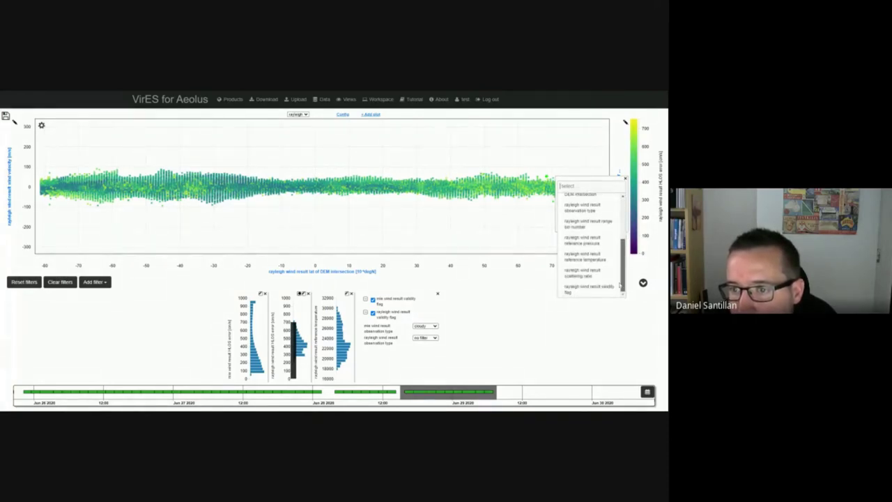
pyautogui.moveTo(620, 285); pyautogui.dragTo(616, 279)
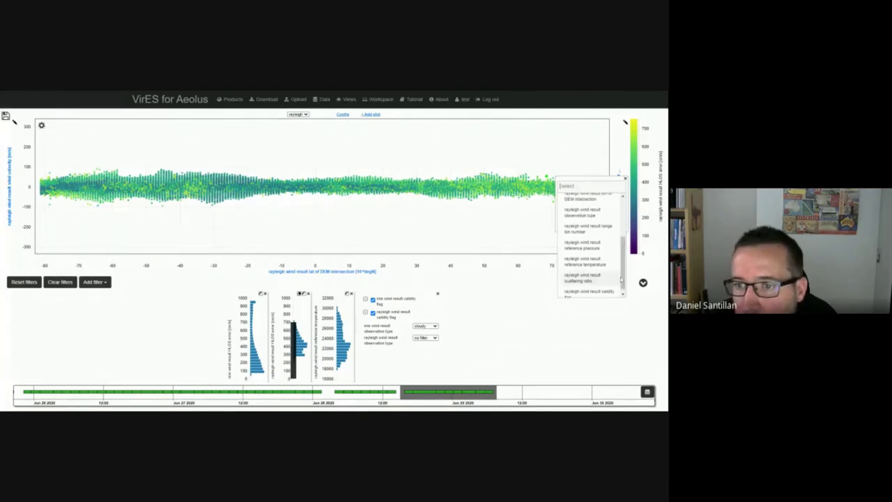
pyautogui.click(584, 263)
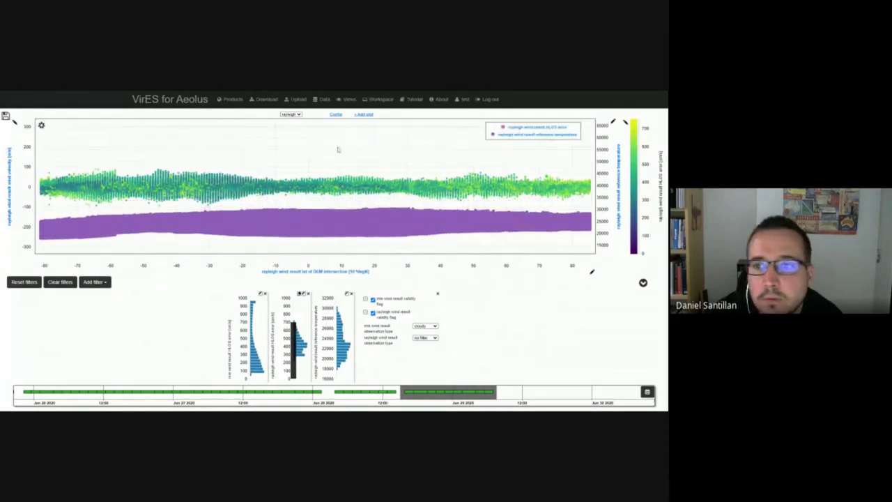
# Restyle the reference temperature points with a triangle outline symbol and about 40 percent opacity, and apply the change.
pyautogui.click(532, 137)
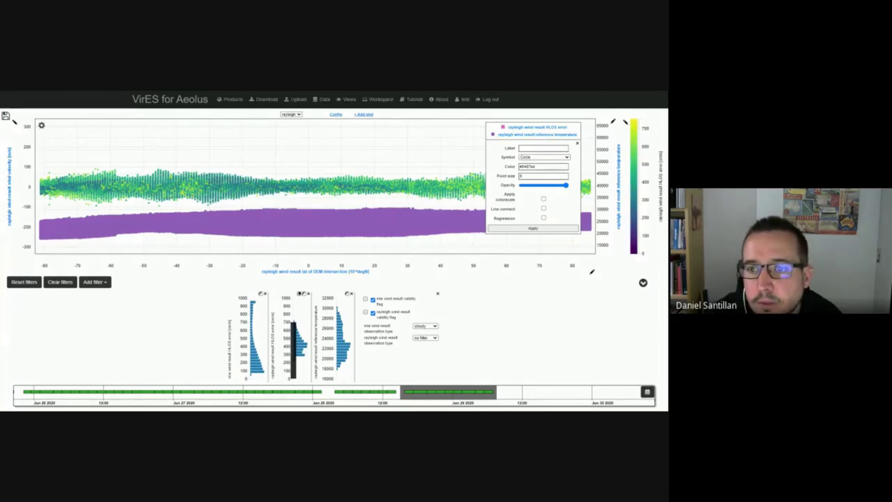
pyautogui.click(544, 156)
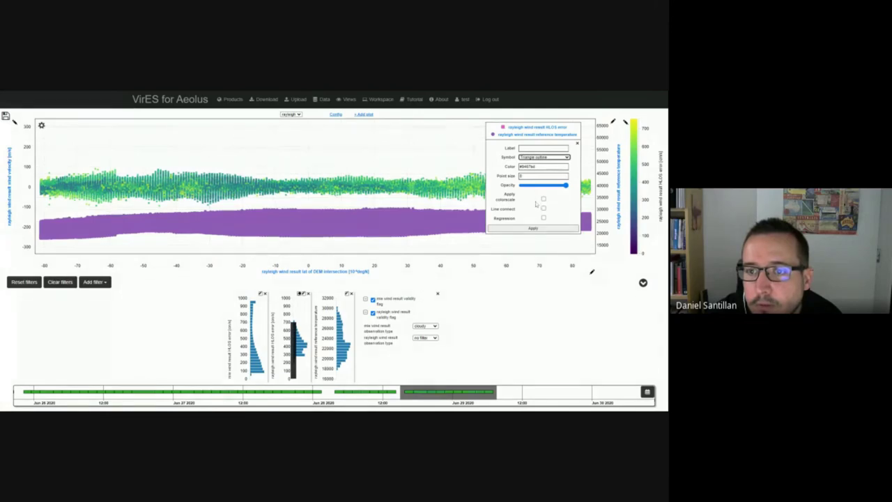
pyautogui.moveTo(565, 185); pyautogui.dragTo(538, 186)
pyautogui.click(532, 229)
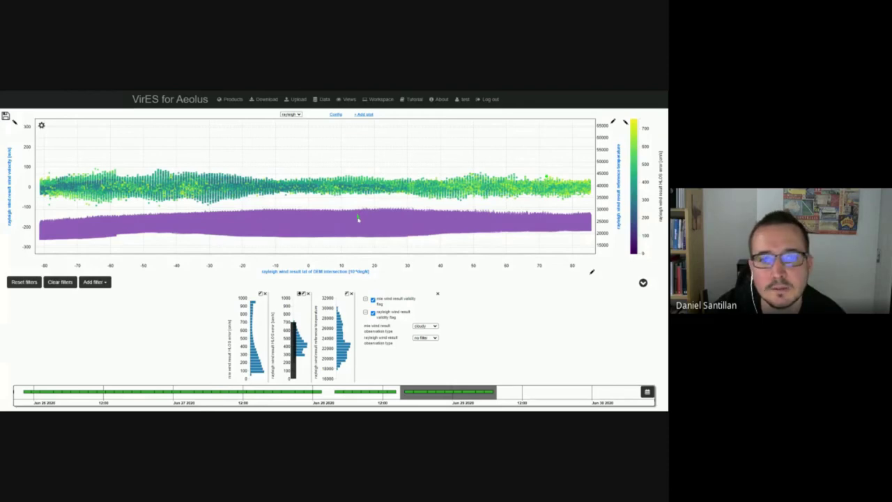
# Inspect the parameter values of several individual points in the reference temperature and wind velocity series, and close the details.
pyautogui.click(241, 226)
pyautogui.click(301, 222)
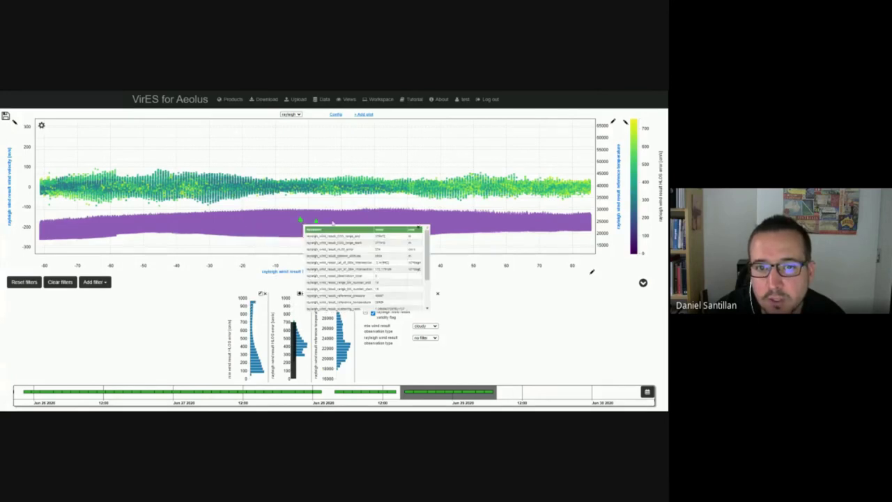
pyautogui.click(333, 224)
pyautogui.scroll(-5, 418, 278)
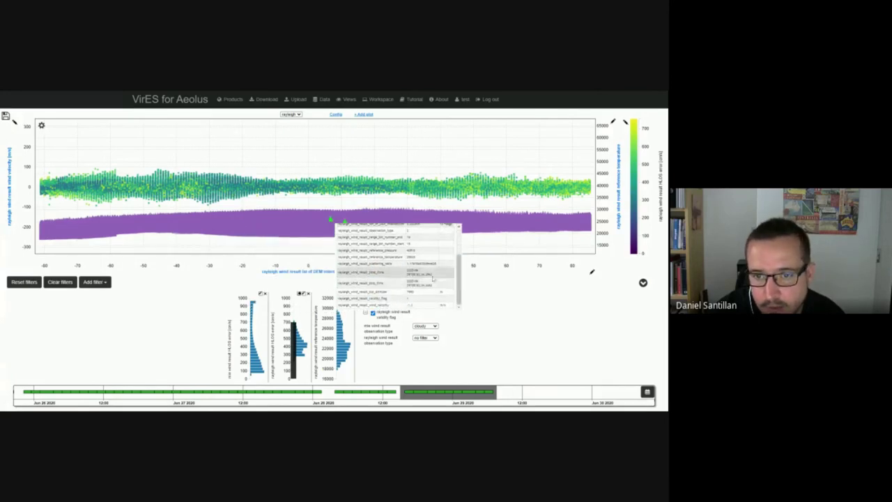
pyautogui.scroll(5, 397, 286)
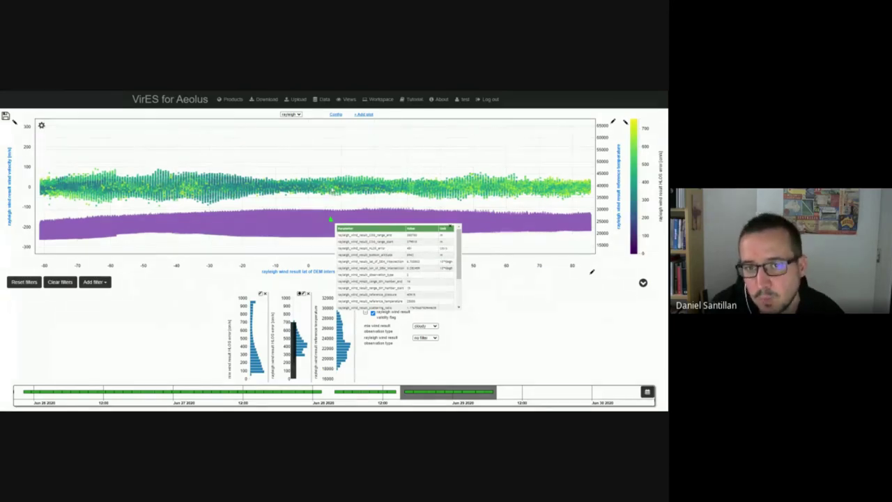
pyautogui.click(331, 190)
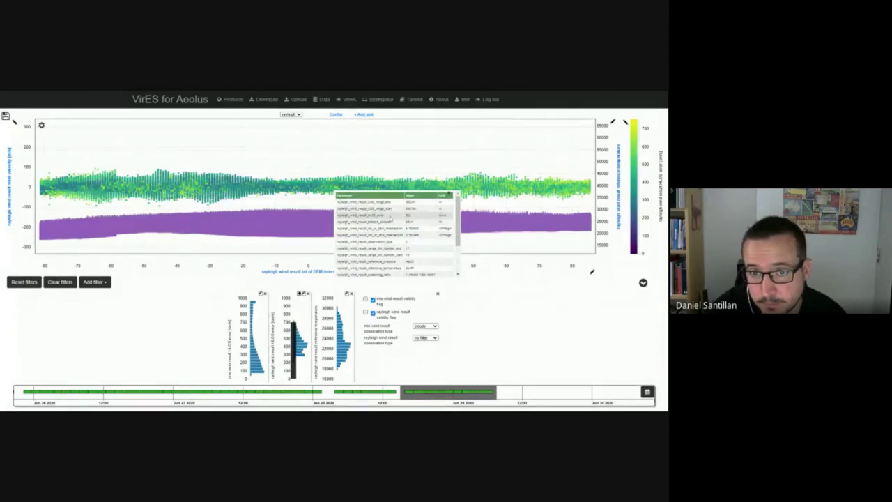
pyautogui.click(449, 196)
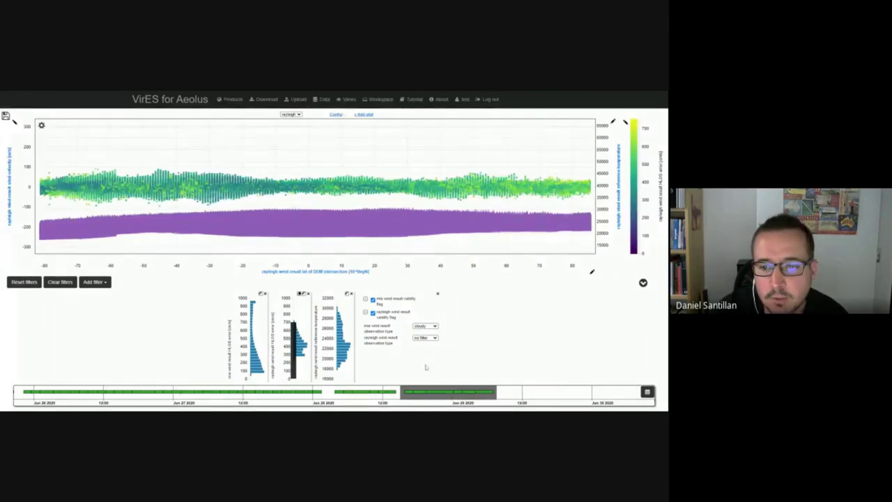
# Select a short time window on the morning of June 29, 2020 and show the globe and analytics side by side.
pyautogui.click(506, 392)
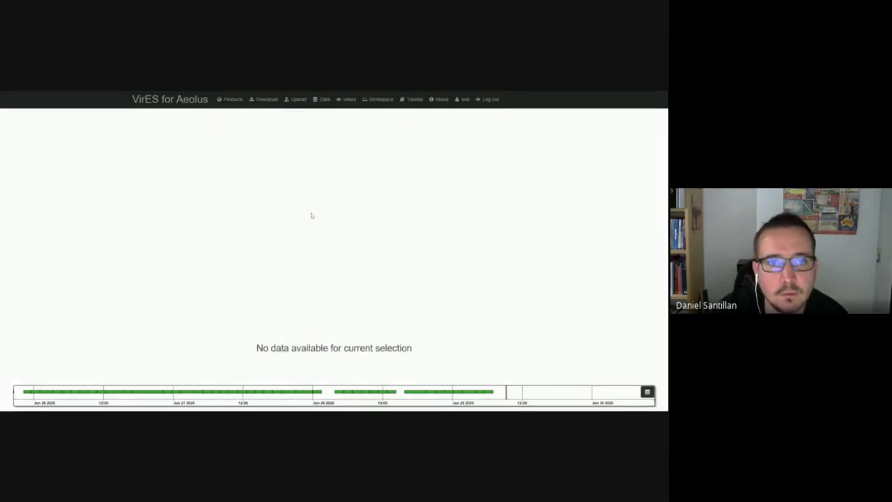
pyautogui.click(338, 103)
pyautogui.click(352, 134)
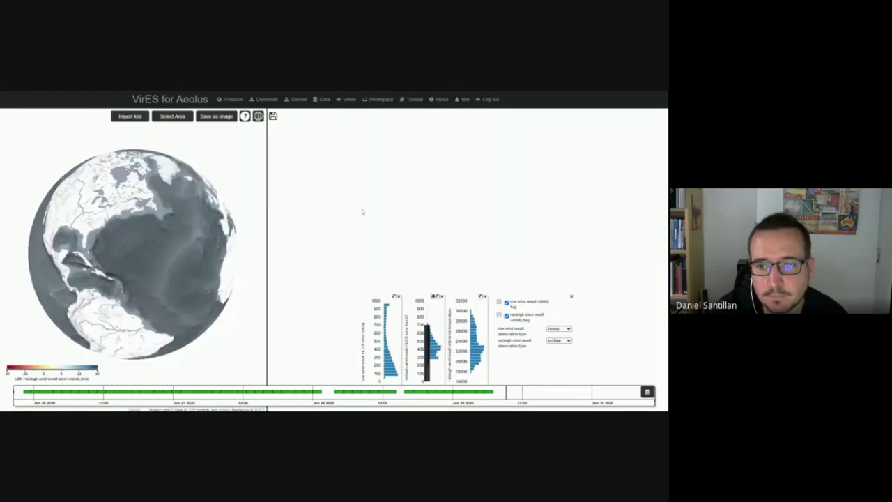
# Display the AUX MET product instead of L2B and close the product list.
pyautogui.click(230, 99)
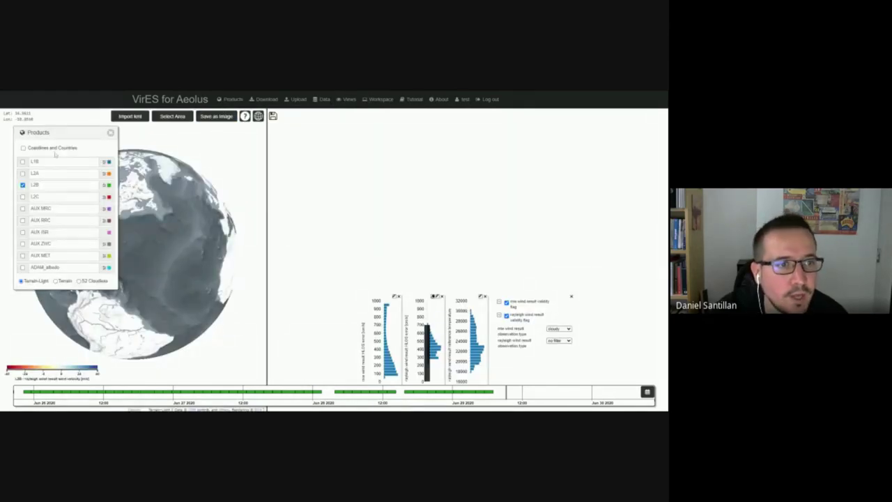
pyautogui.click(22, 255)
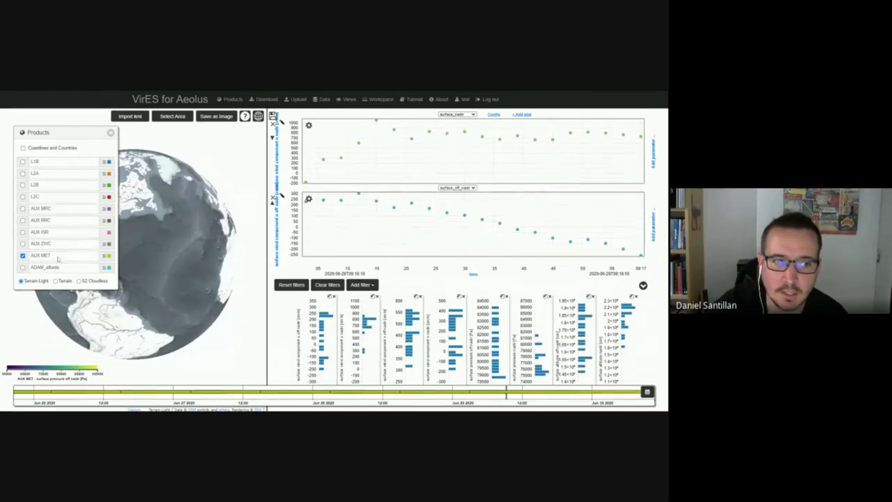
pyautogui.click(110, 132)
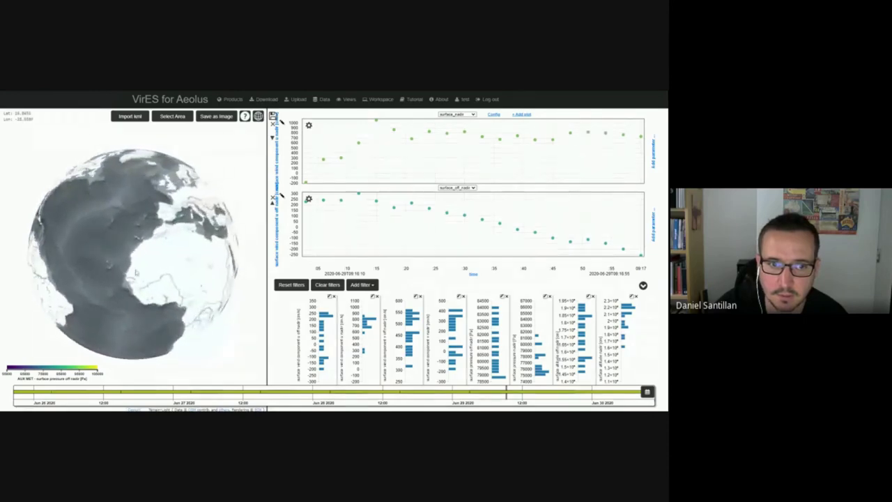
# Examine the globe and the AUX MET visualization settings, including the maximum altitude filter.
pyautogui.moveTo(173, 274)
pyautogui.mouseDown()
pyautogui.moveTo(135, 289)
pyautogui.moveTo(156, 289)
pyautogui.mouseUp()
pyautogui.scroll(-3, 334, 394)
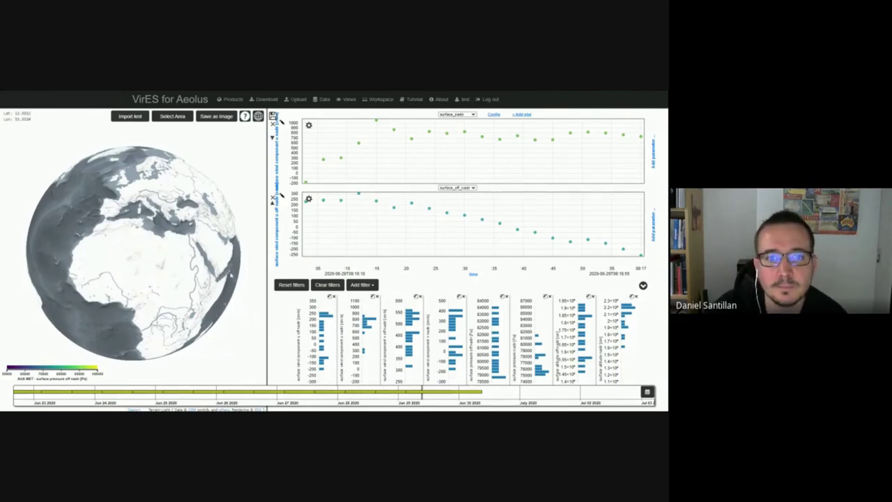
pyautogui.click(232, 100)
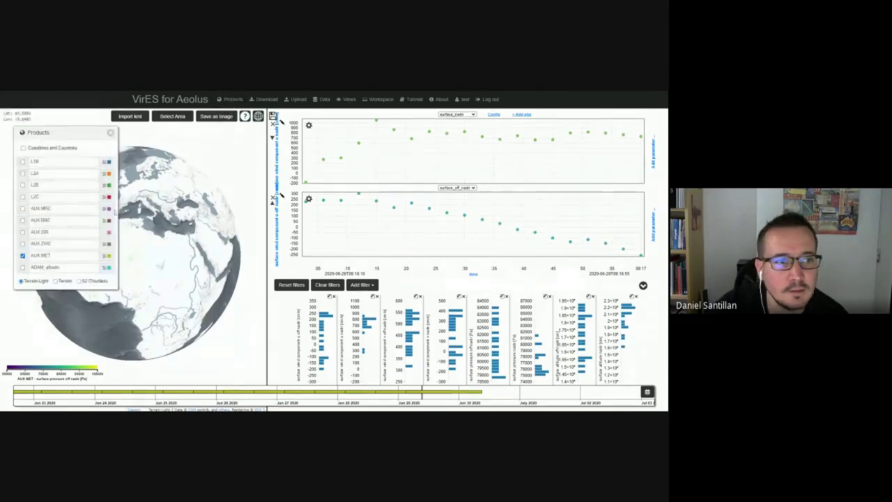
pyautogui.click(103, 257)
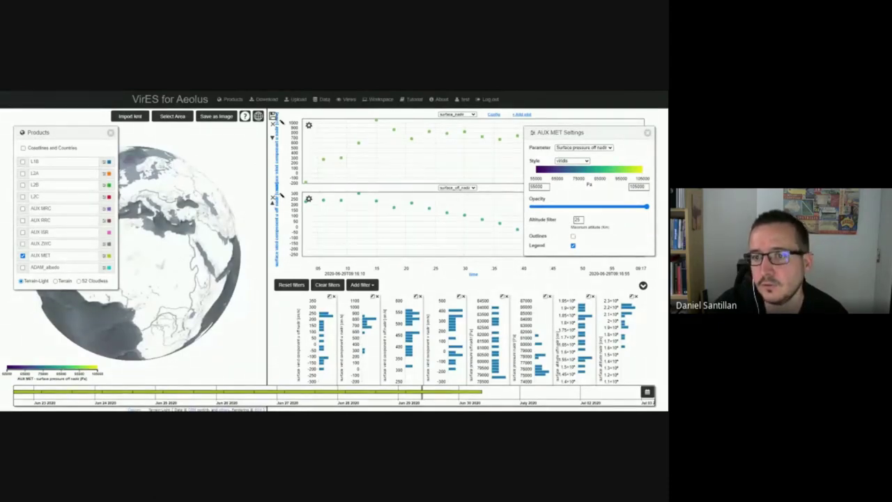
pyautogui.doubleClick(577, 220)
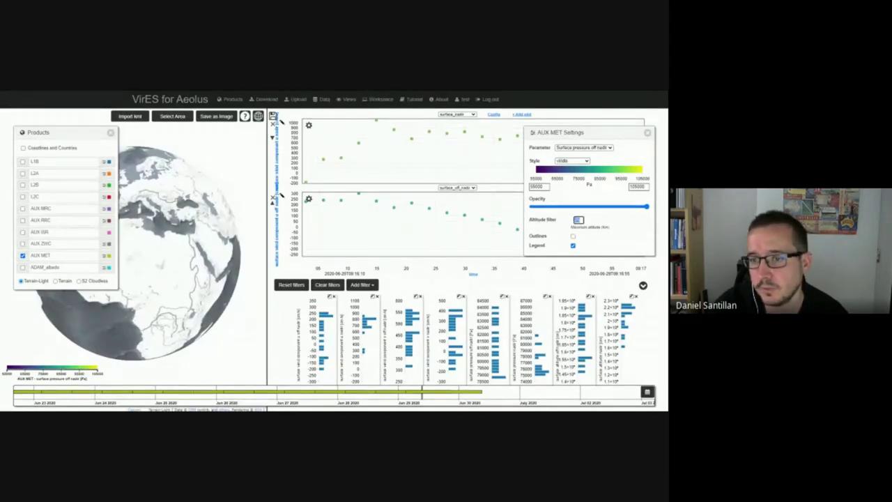
pyautogui.click(621, 226)
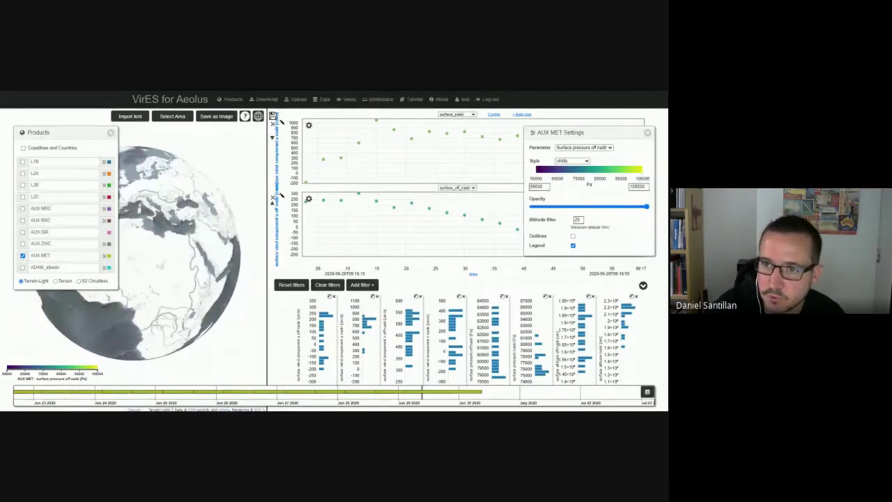
pyautogui.doubleClick(578, 219)
pyautogui.click(593, 220)
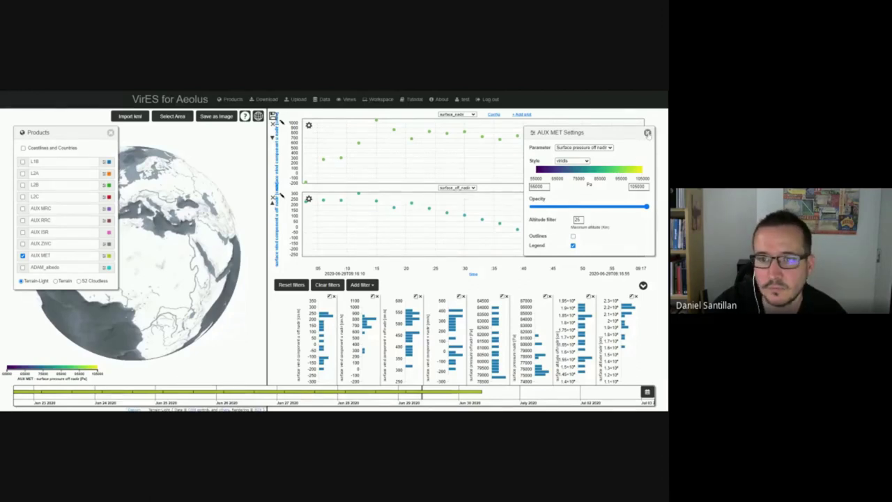
# Close the AUX MET visualization settings and look through the surface and layer parameters available for AUX MET in the data configuration.
pyautogui.click(648, 134)
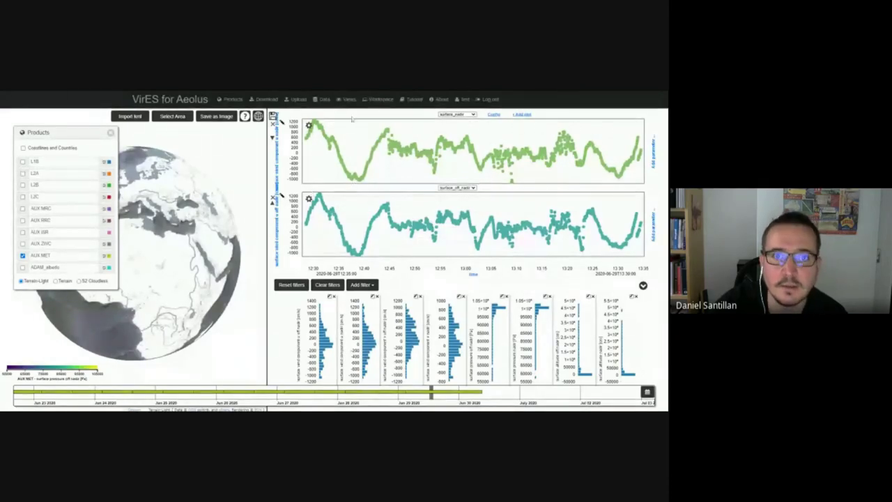
pyautogui.click(322, 101)
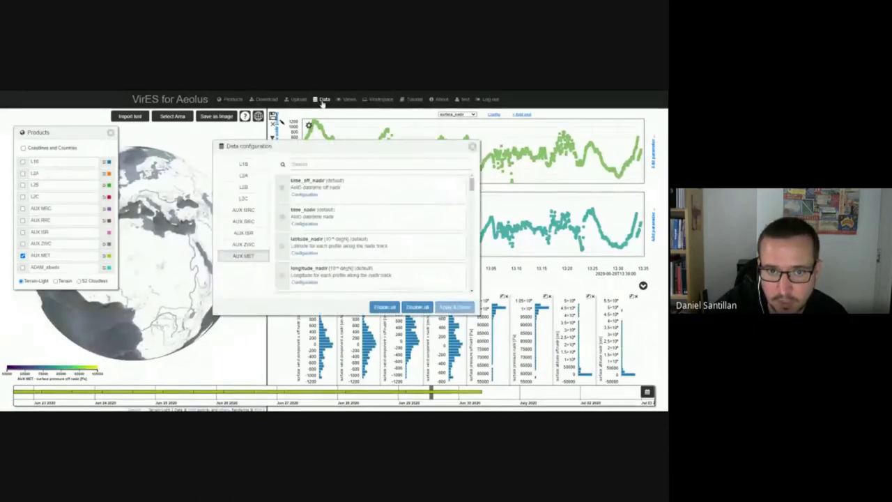
pyautogui.scroll(-3, 364, 281)
pyautogui.scroll(-2, 365, 282)
pyautogui.click(282, 227)
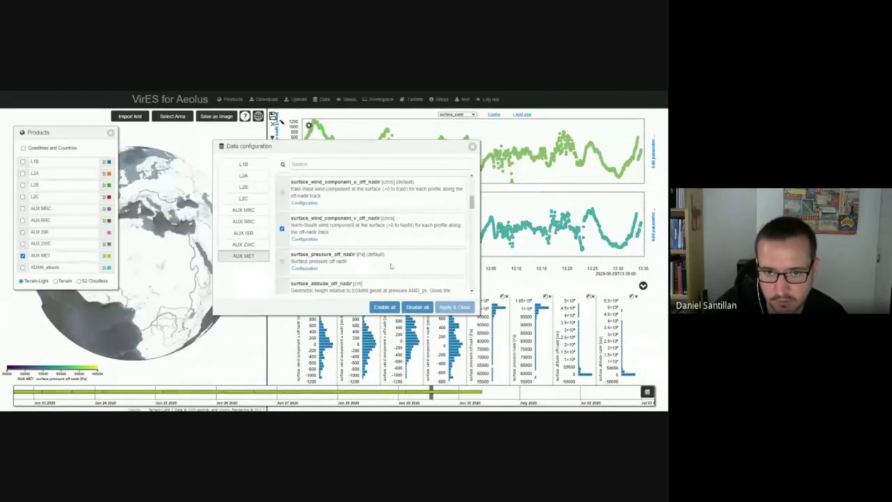
pyautogui.scroll(-1, 390, 266)
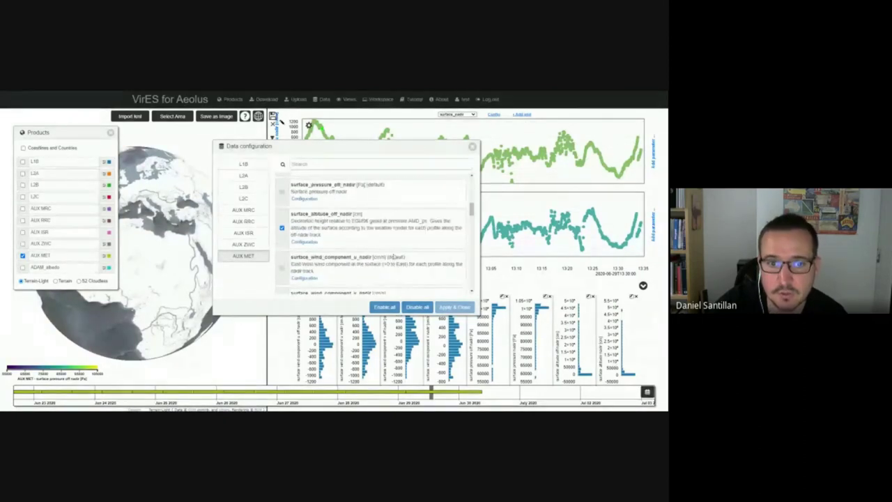
pyautogui.scroll(-1, 365, 251)
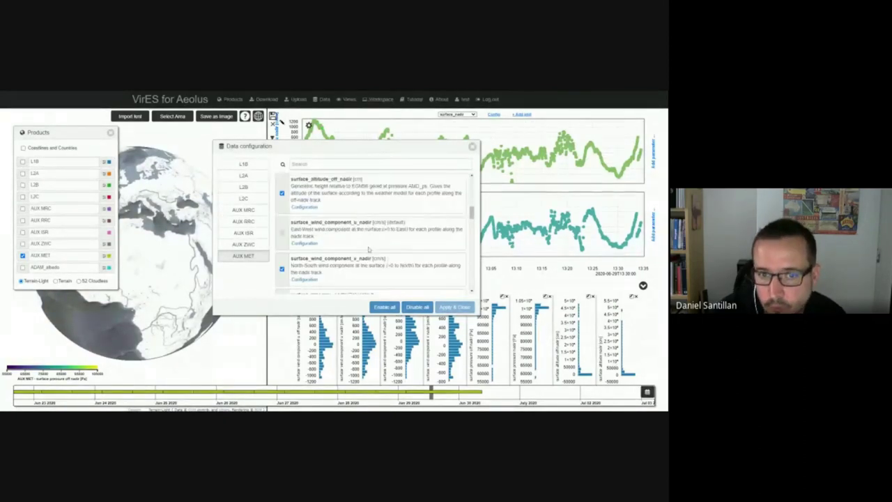
pyautogui.scroll(-1, 368, 255)
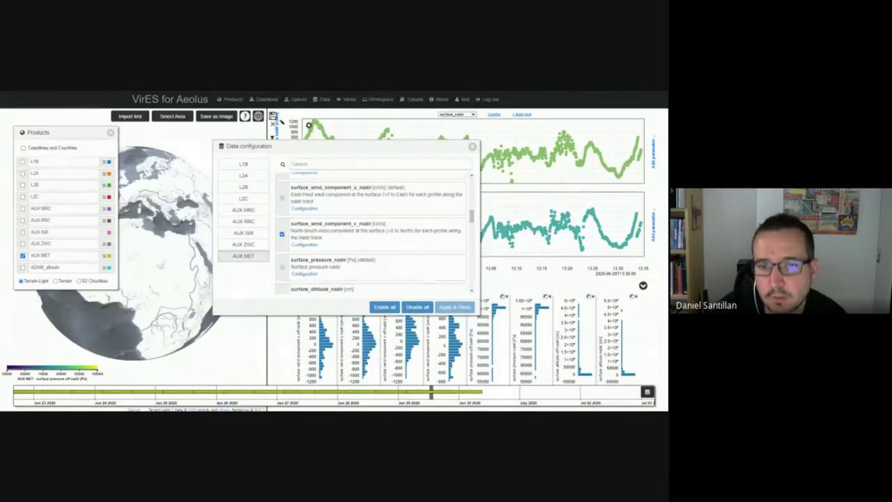
pyautogui.scroll(-1, 418, 248)
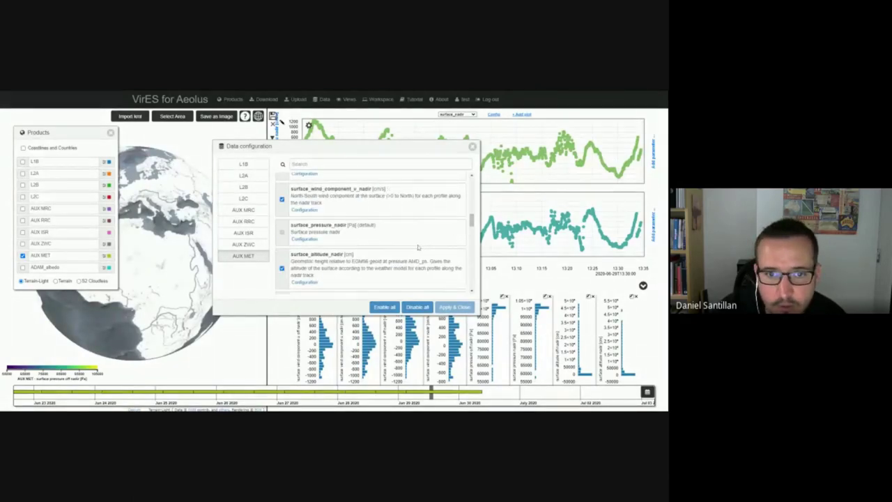
pyautogui.scroll(-1, 418, 248)
pyautogui.scroll(-1, 418, 247)
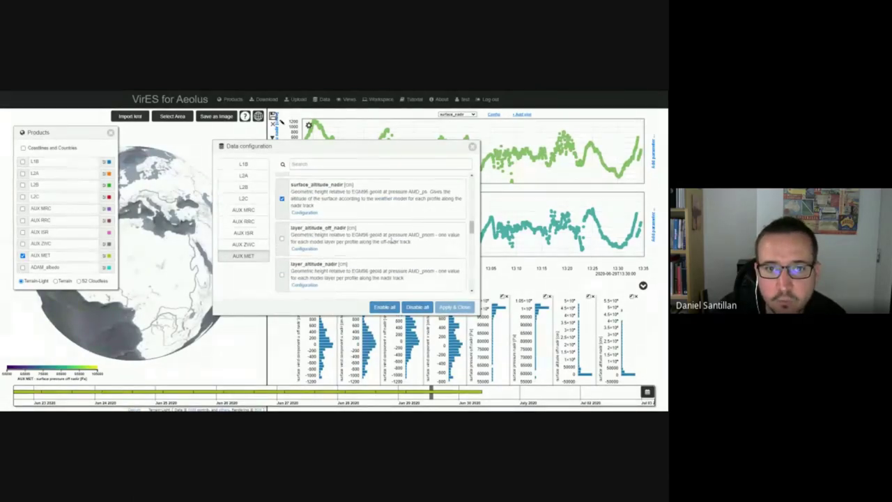
# Filter the AUX MET parameters by "tem", enable layer_temperature_off_nadir, and apply the data configuration.
pyautogui.click(376, 164)
pyautogui.write('temp')
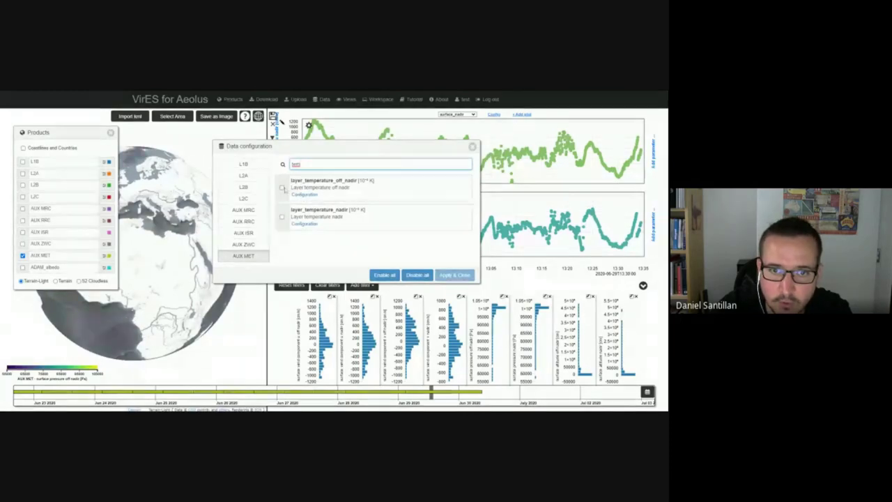
pyautogui.click(282, 188)
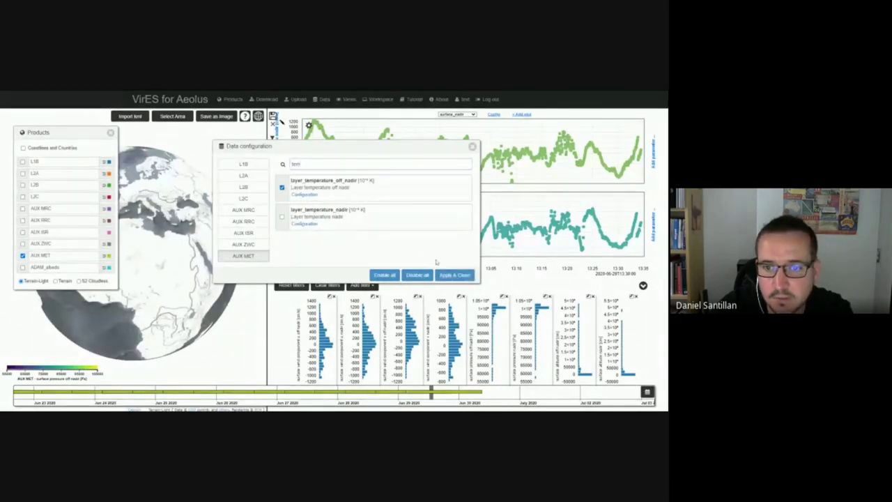
pyautogui.click(456, 275)
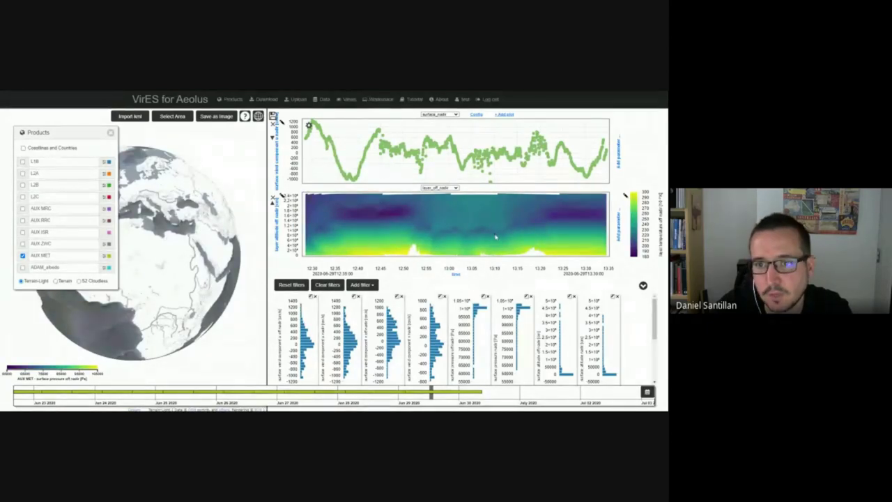
# Inspect the altitude and temperature values of several cells in the off-nadir layer temperature plot at a closer time range.
pyautogui.click(362, 218)
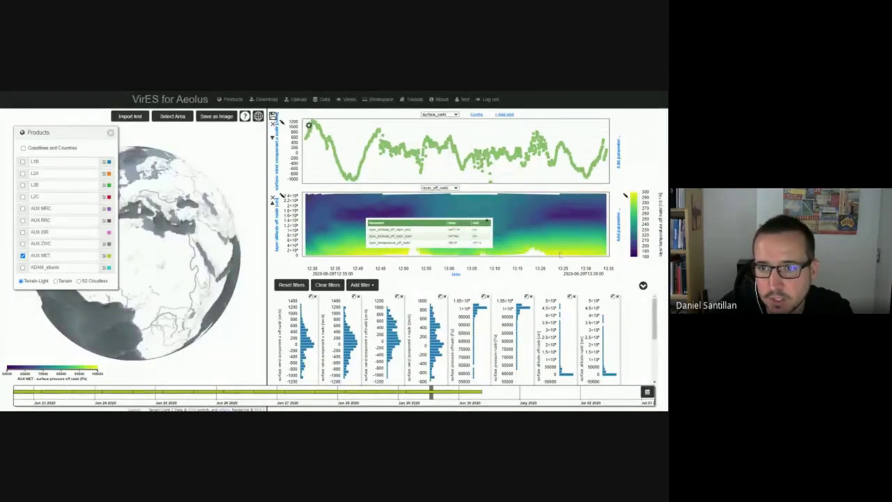
pyautogui.scroll(5, 529, 230)
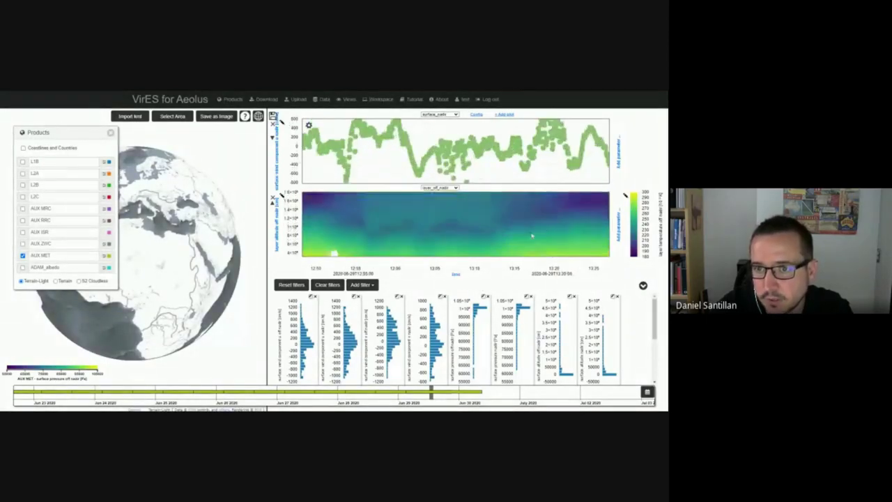
pyautogui.click(437, 215)
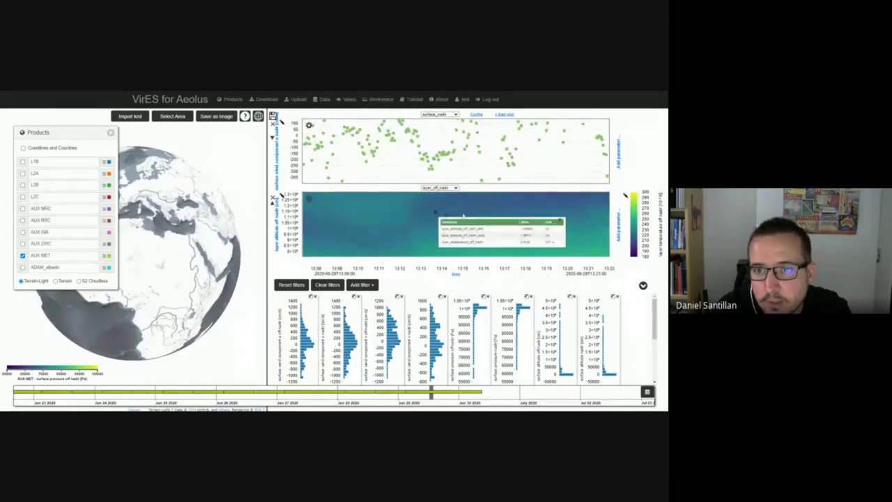
pyautogui.click(405, 225)
pyautogui.click(377, 217)
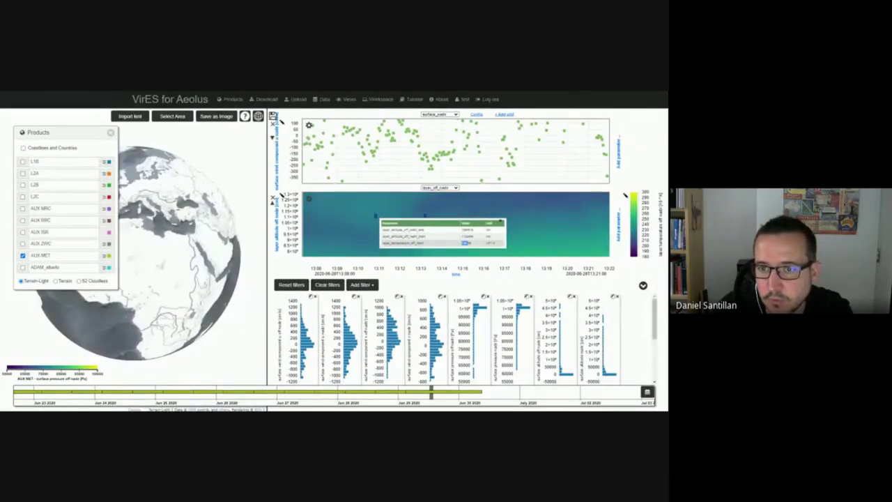
pyautogui.click(451, 213)
pyautogui.scroll(-5, 446, 223)
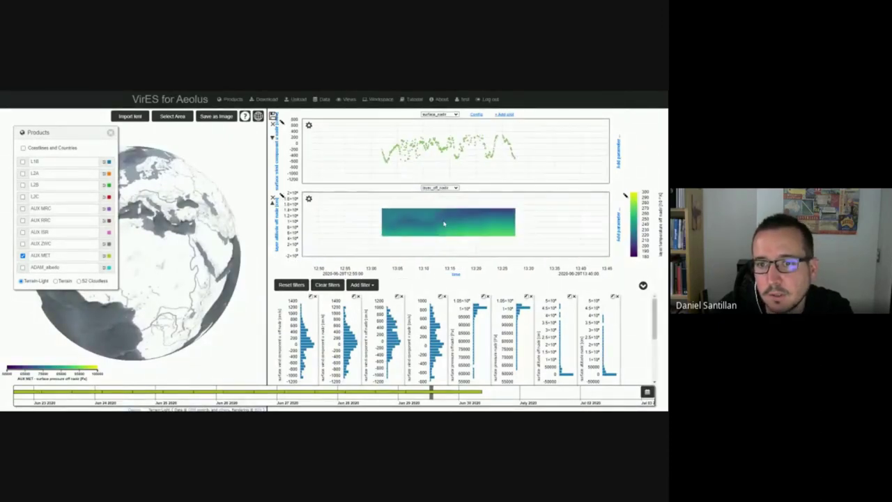
pyautogui.scroll(1, 430, 248)
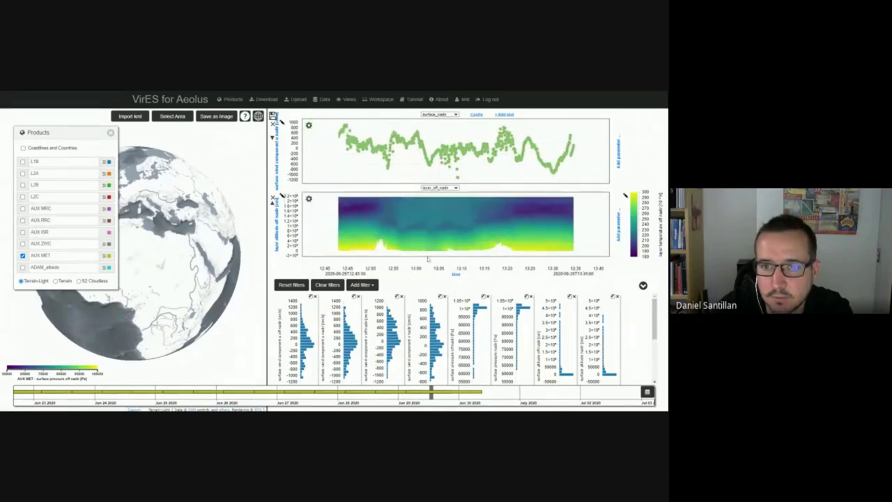
# Search the AUX MET data configuration for wind parameters, and clear the search text.
pyautogui.click(322, 100)
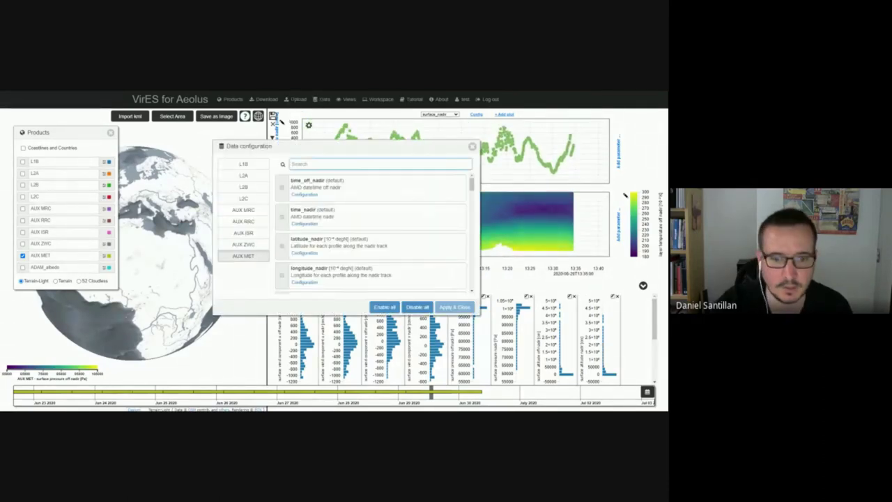
pyautogui.write('wind')
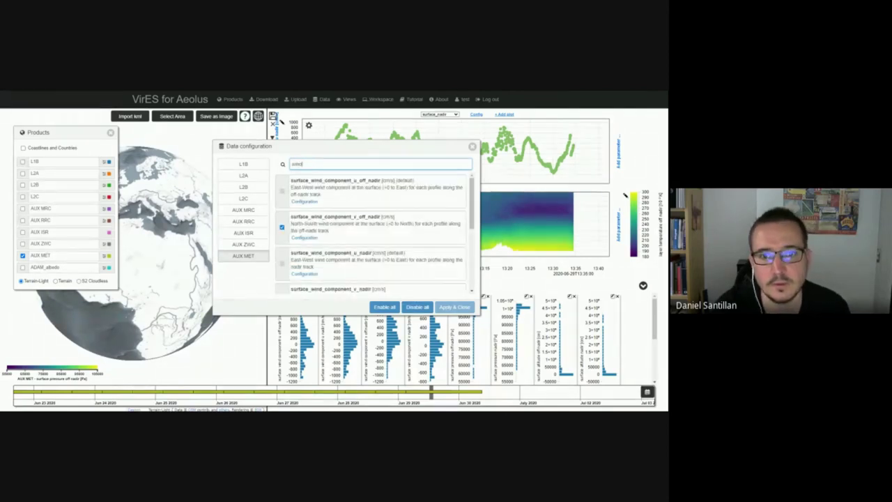
pyautogui.scroll(-2, 370, 236)
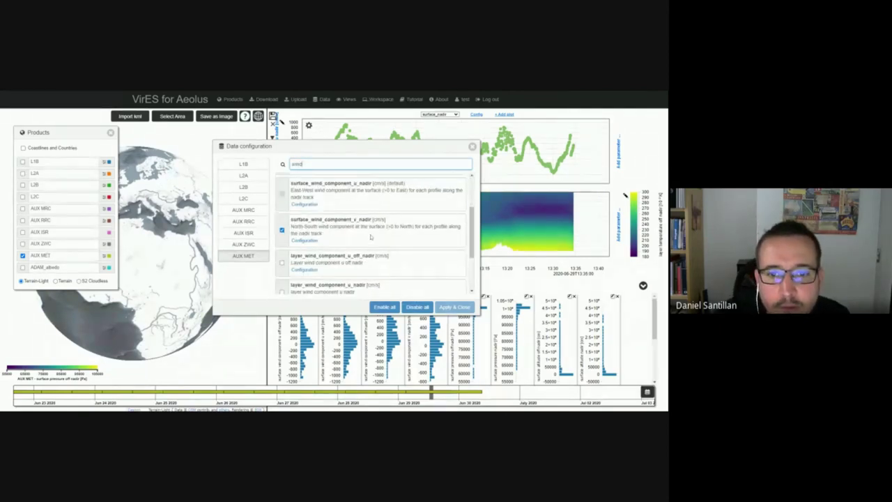
pyautogui.press('BackSpace')
pyautogui.press('BackSpace')
pyautogui.press('BackSpace')
pyautogui.press('BackSpace')
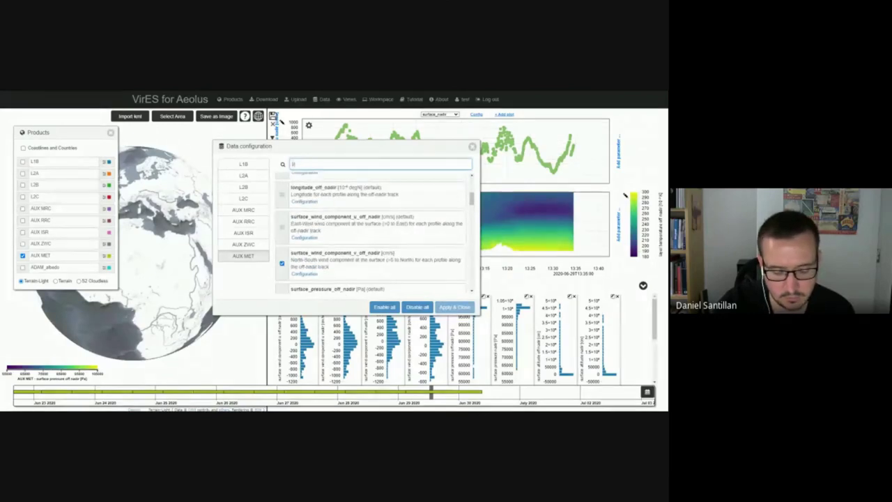
pyautogui.write('al')
pyautogui.press('BackSpace')
pyautogui.press('BackSpace')
# Enable layer_wind_component_u_nadir for AUX MET and apply the data configuration.
pyautogui.scroll(-3, 367, 235)
pyautogui.scroll(-5, 367, 235)
pyautogui.scroll(-5, 367, 236)
pyautogui.scroll(-3, 368, 237)
pyautogui.scroll(-2, 407, 248)
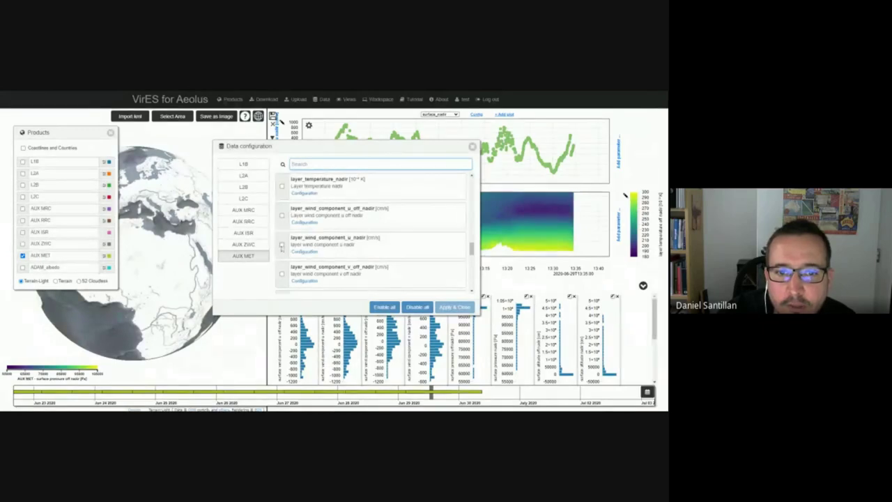
pyautogui.click(282, 244)
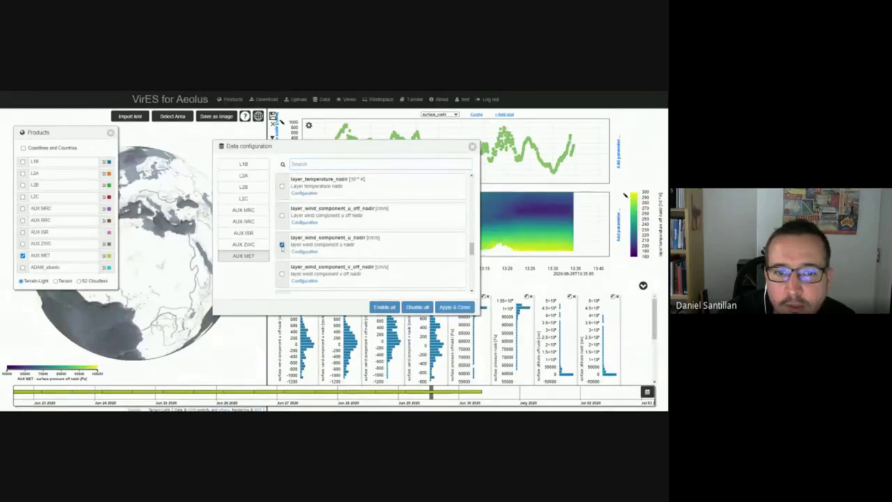
pyautogui.click(453, 309)
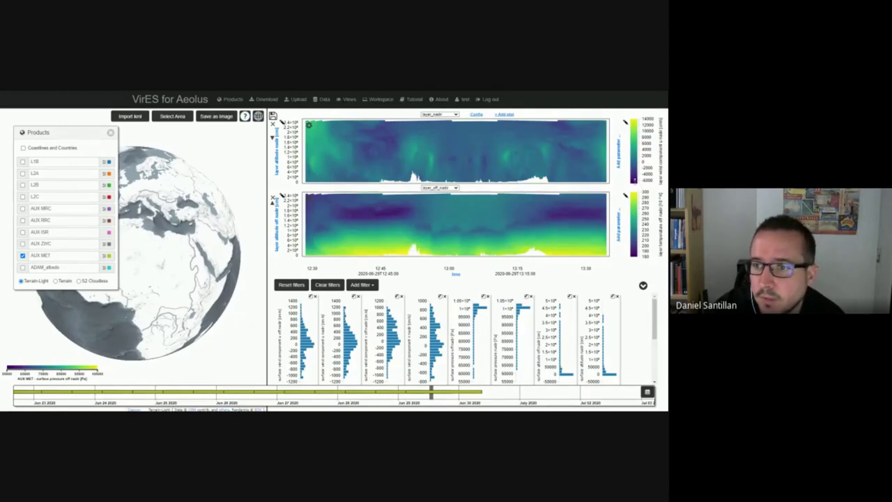
# Narrow the color range of the nadir layer wind plot to about -3000 to 4500 cm/s.
pyautogui.scroll(3, 634, 159)
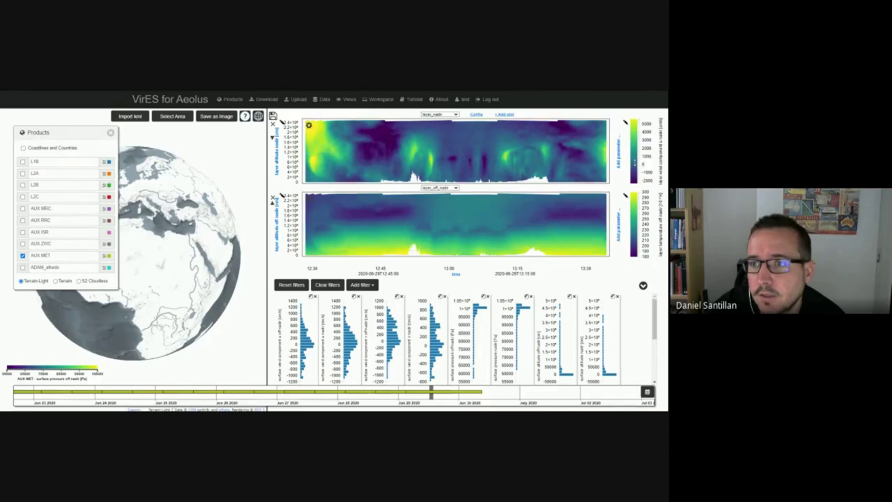
pyautogui.moveTo(633, 160)
pyautogui.mouseDown()
pyautogui.moveTo(633, 140)
pyautogui.moveTo(632, 169)
pyautogui.moveTo(633, 159)
pyautogui.mouseUp()
# Hide the filter histograms to enlarge the plots, and examine the nadir wind and off-nadir temperature layers in detail and in overview.
pyautogui.scroll(3, 519, 162)
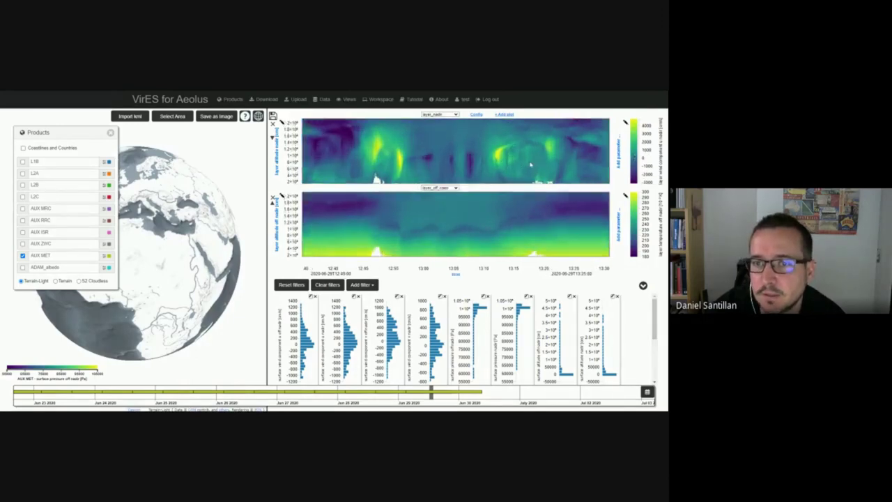
pyautogui.scroll(3, 519, 163)
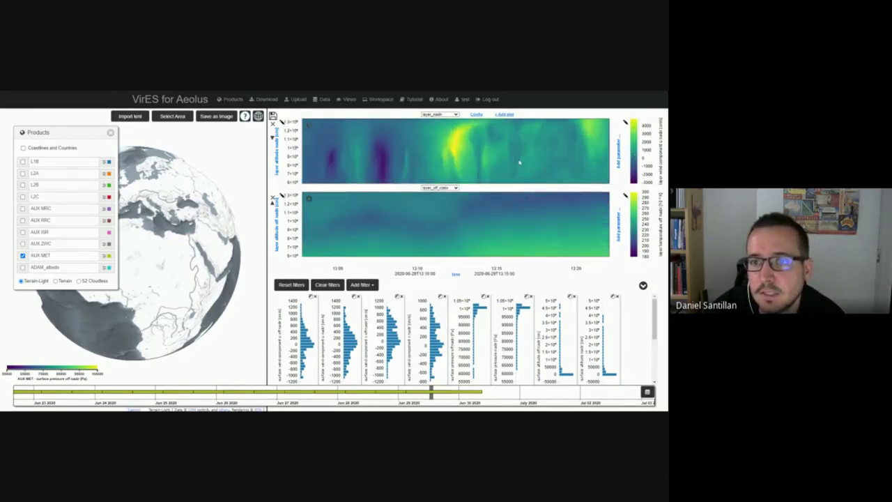
pyautogui.click(642, 286)
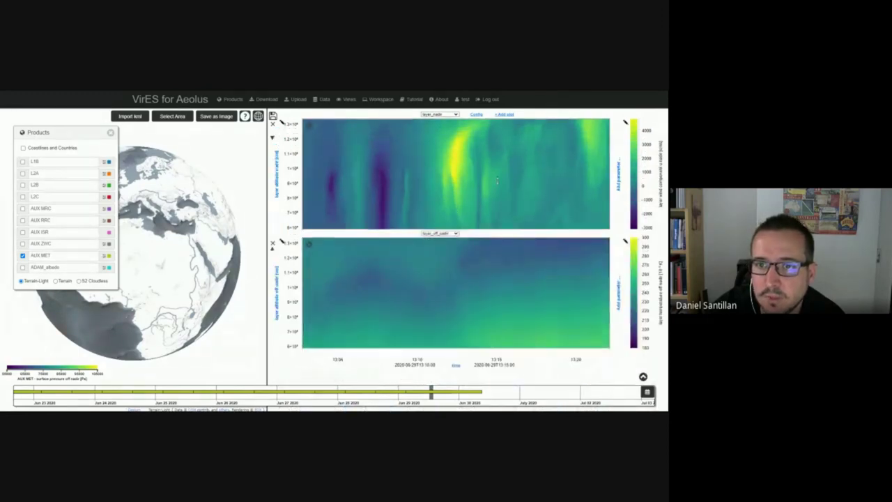
pyautogui.scroll(-1, 502, 188)
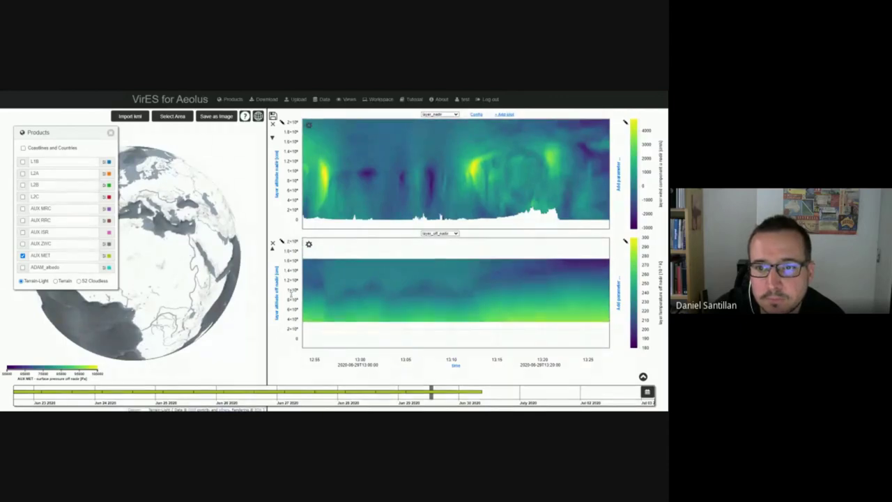
pyautogui.scroll(-1, 490, 196)
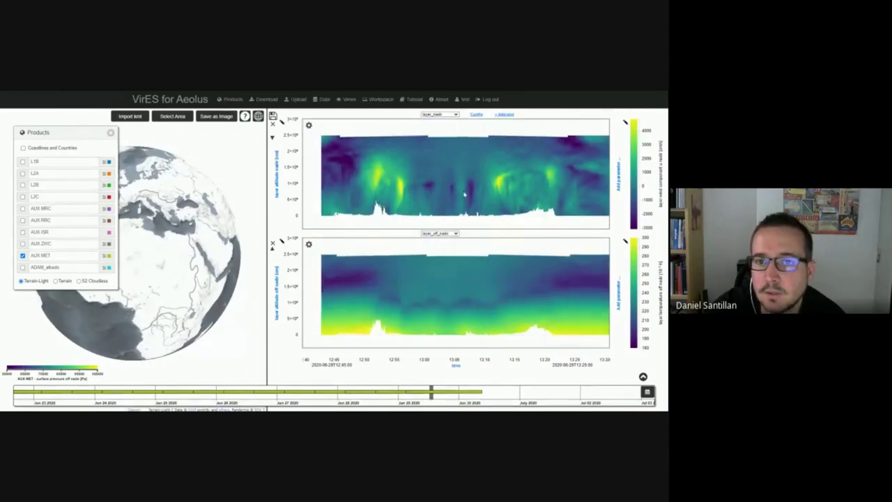
pyautogui.scroll(-1, 443, 197)
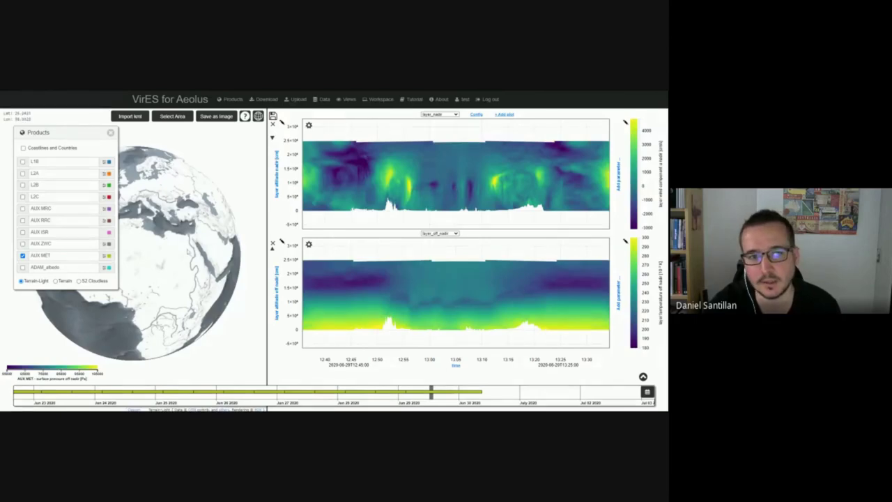
# Close the product list, rotate the globe to view Africa and the Indian Ocean, and show the product list again.
pyautogui.click(110, 132)
pyautogui.moveTo(143, 241); pyautogui.dragTo(168, 209)
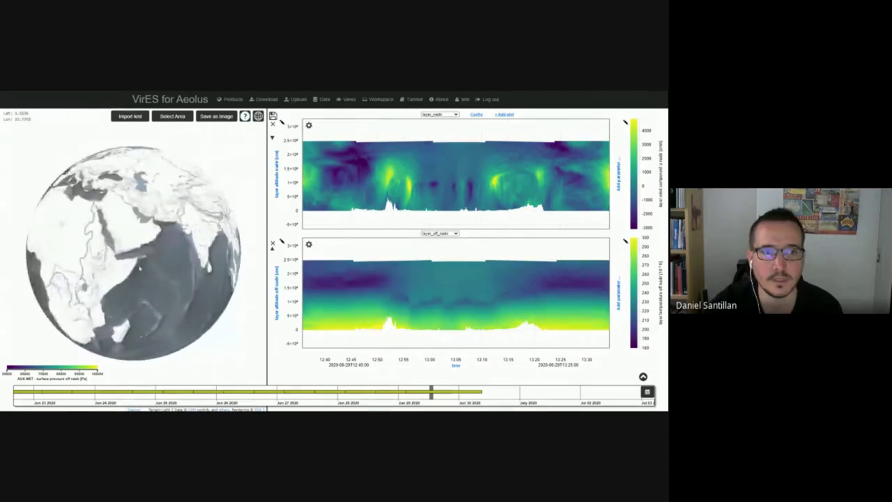
pyautogui.click(229, 99)
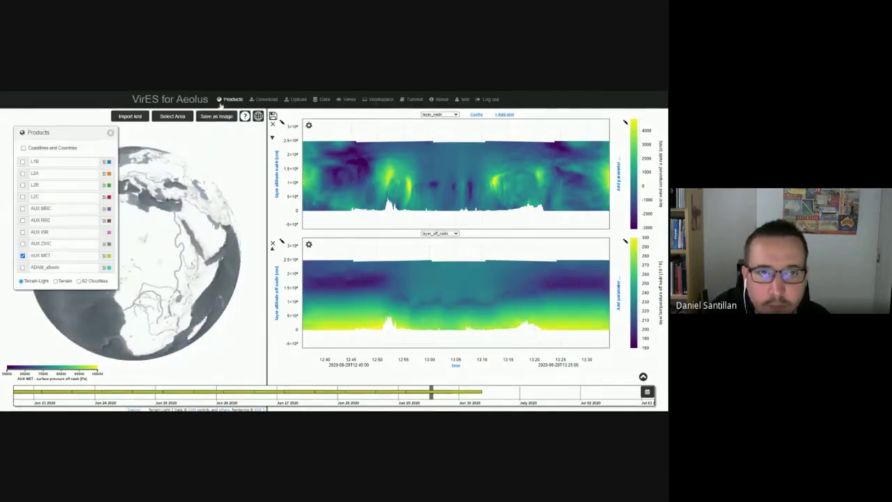
# Export the AUX MET plots as a png image at very large resolution (3456x2289).
pyautogui.click(273, 116)
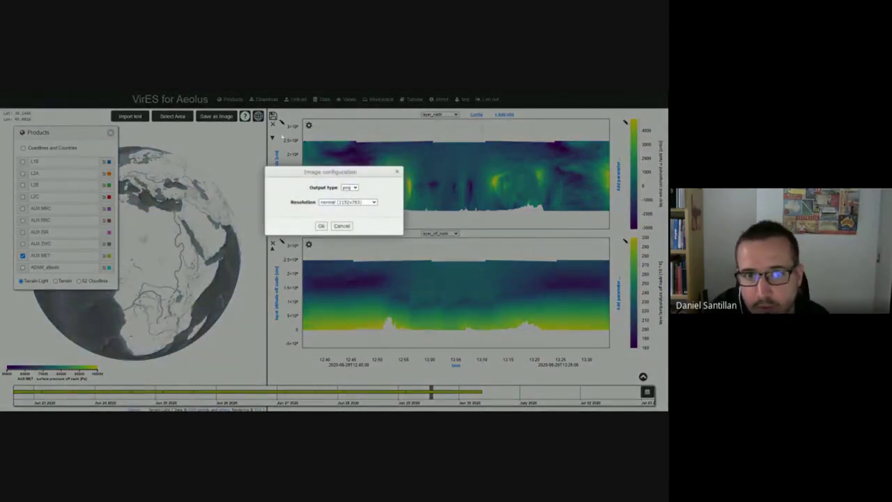
pyautogui.click(334, 213)
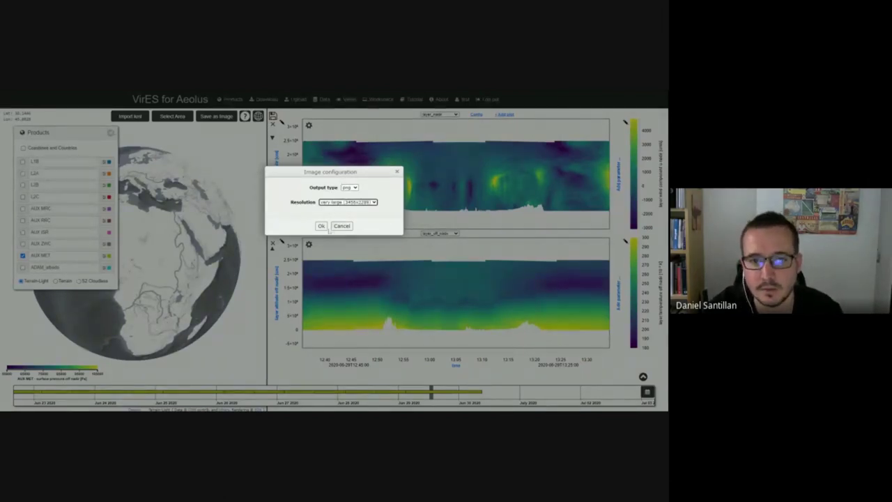
pyautogui.click(322, 225)
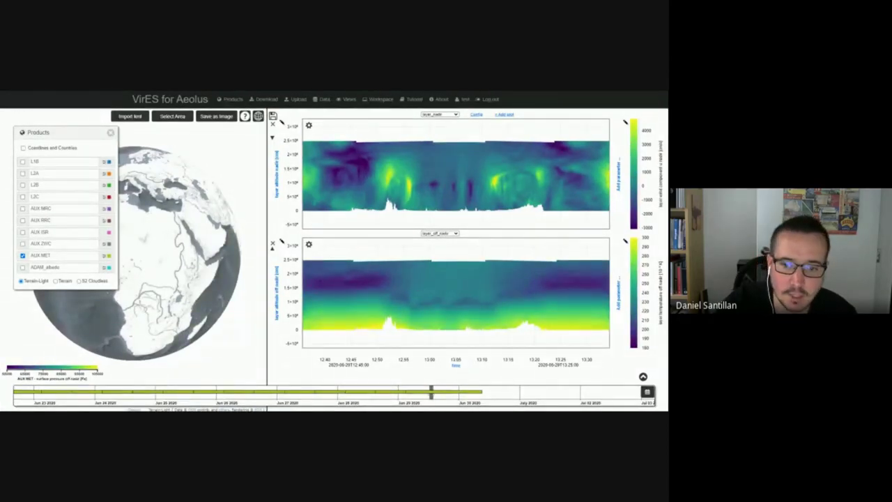
# Switch the displayed product to L2B and select a period with data early on 29 June 2020, around 02:15 to 02:55.
pyautogui.click(22, 185)
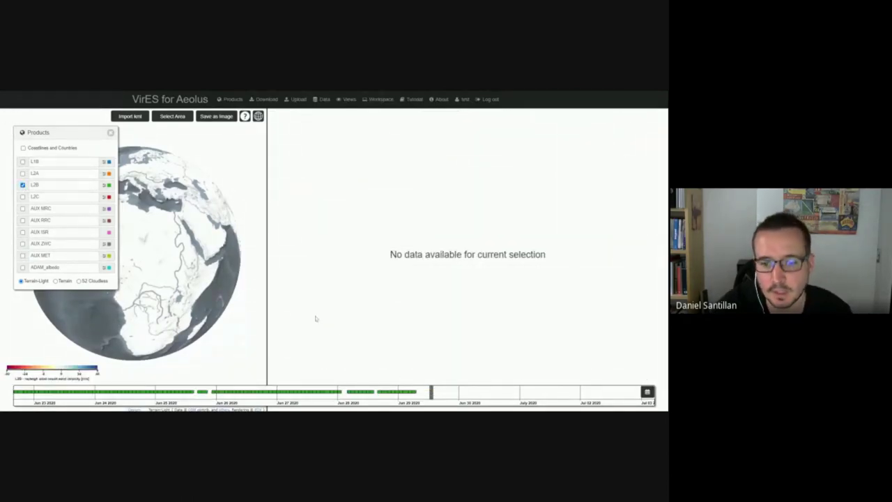
pyautogui.scroll(3, 428, 395)
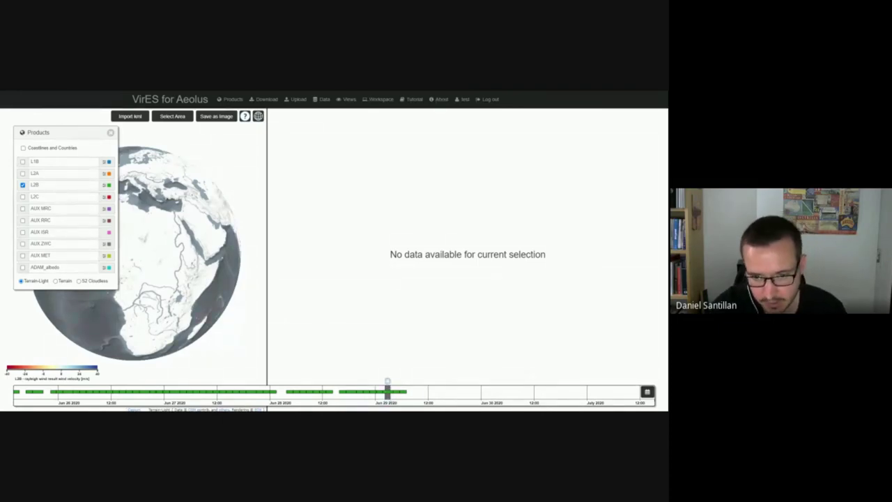
pyautogui.click(387, 391)
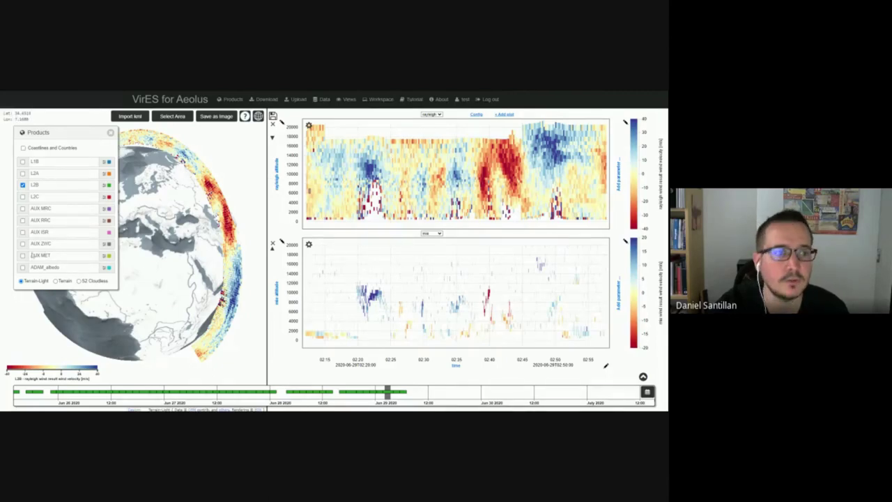
# View the AUX MET wind and temperature layers for the same early 29 June period and return to the L2B product.
pyautogui.click(23, 256)
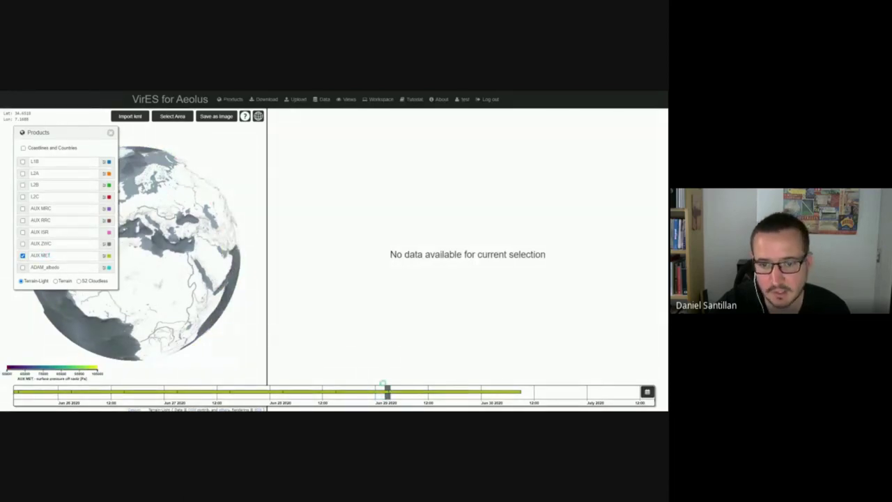
pyautogui.click(387, 392)
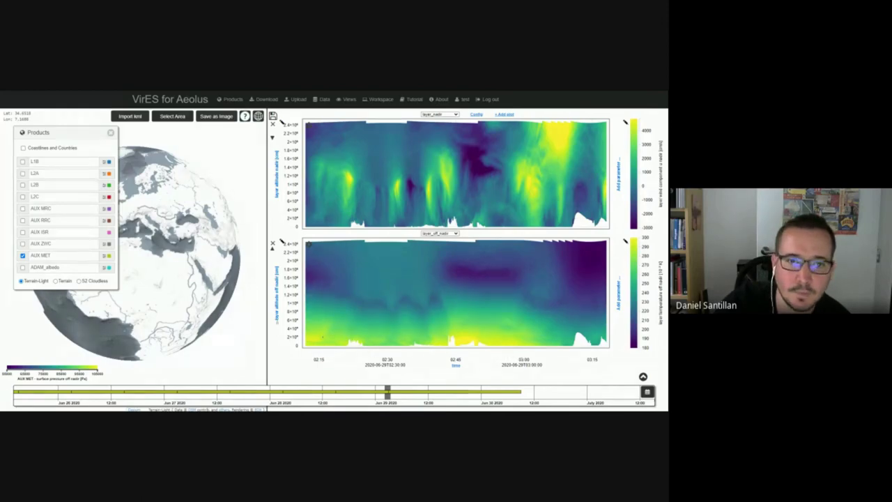
pyautogui.click(23, 185)
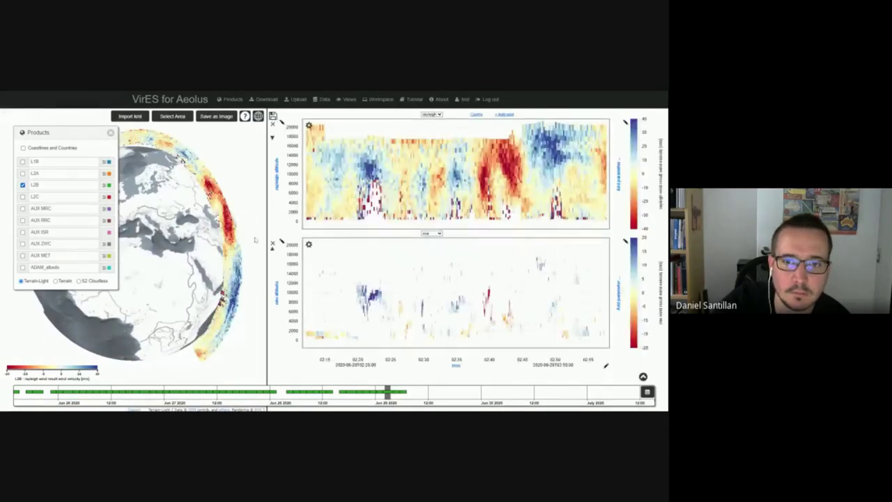
# Add two empty plots below the L2B Rayleigh and Mie plots, and hide the filter histograms.
pyautogui.click(642, 377)
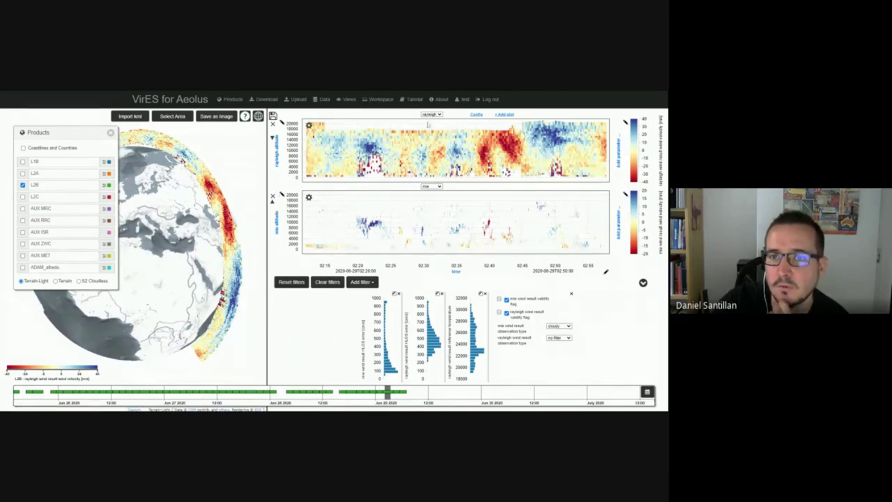
pyautogui.click(505, 116)
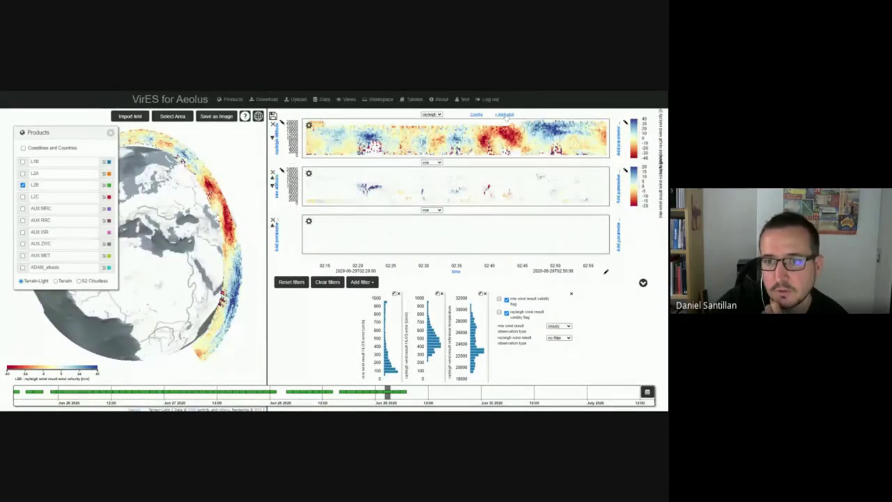
pyautogui.click(506, 115)
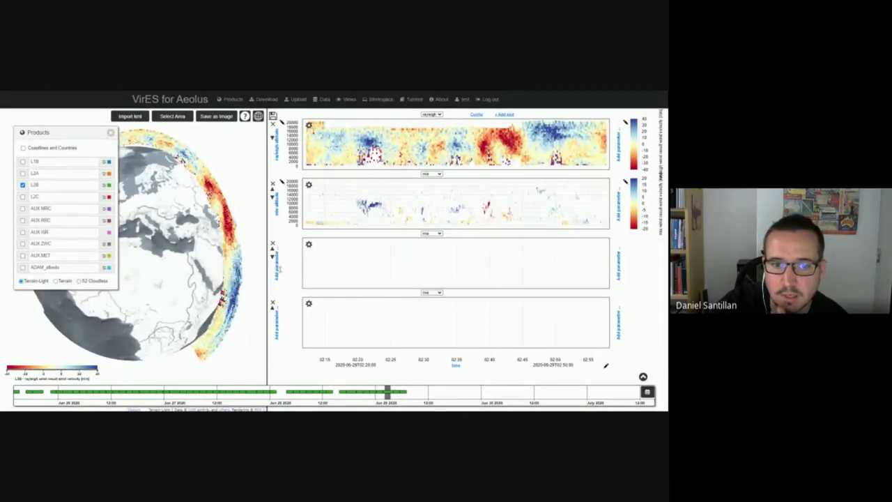
# Assign mie wind result HLOS error to the vertical axis of the third plot.
pyautogui.click(279, 268)
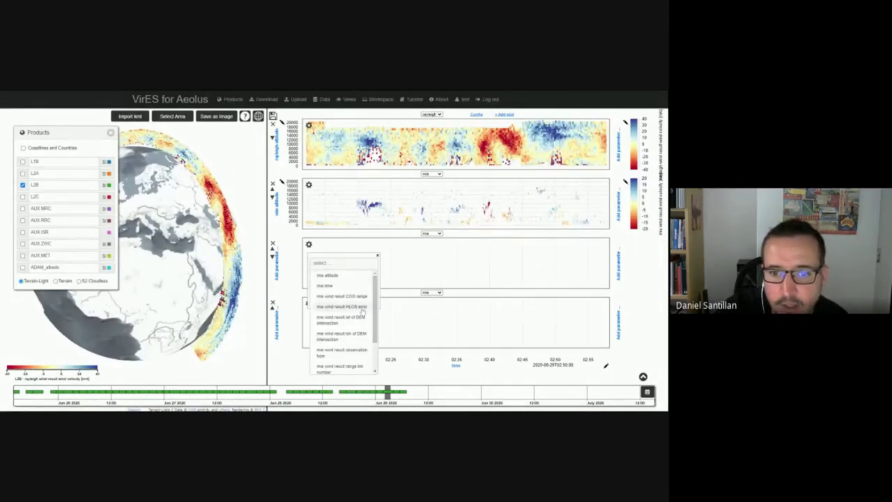
pyautogui.click(362, 311)
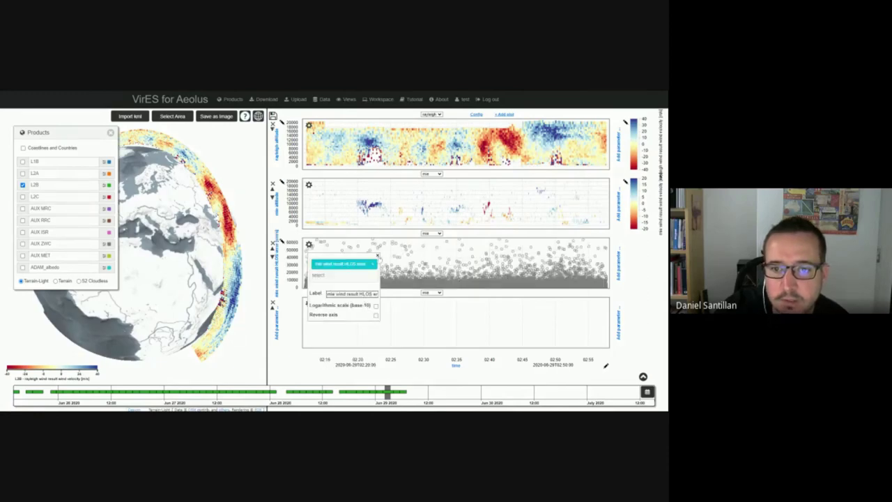
pyautogui.click(411, 329)
# Assign mie wind result lat of DEM intersection to the vertical axis of the fourth plot.
pyautogui.click(278, 329)
pyautogui.scroll(-3, 354, 370)
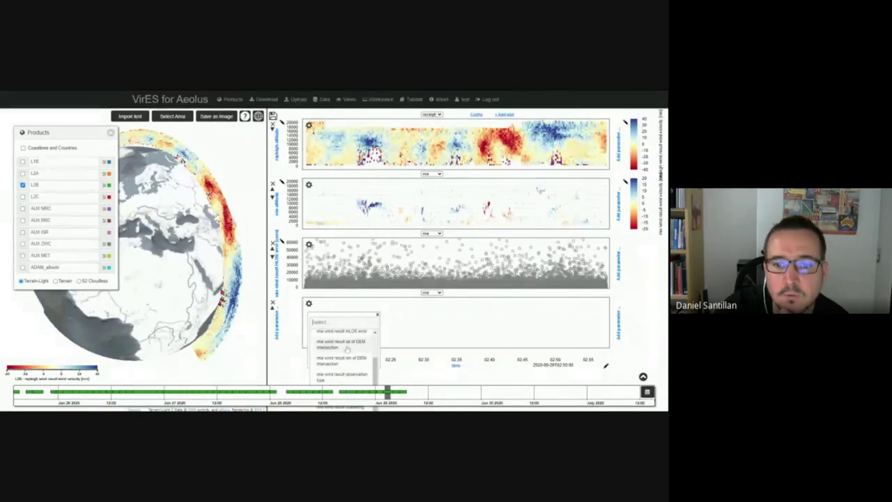
pyautogui.click(347, 348)
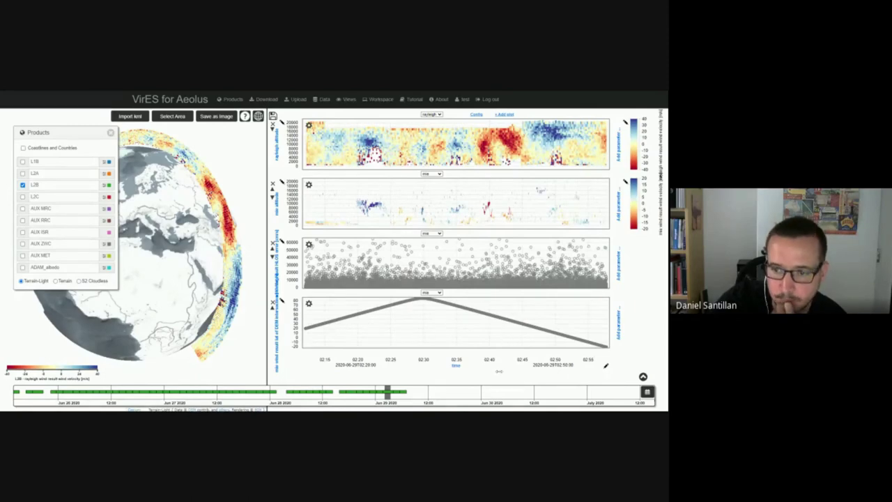
# Add mie_wind_result_lat_of_DEM_intersection as secondary ticks on the shared time axis.
pyautogui.click(456, 366)
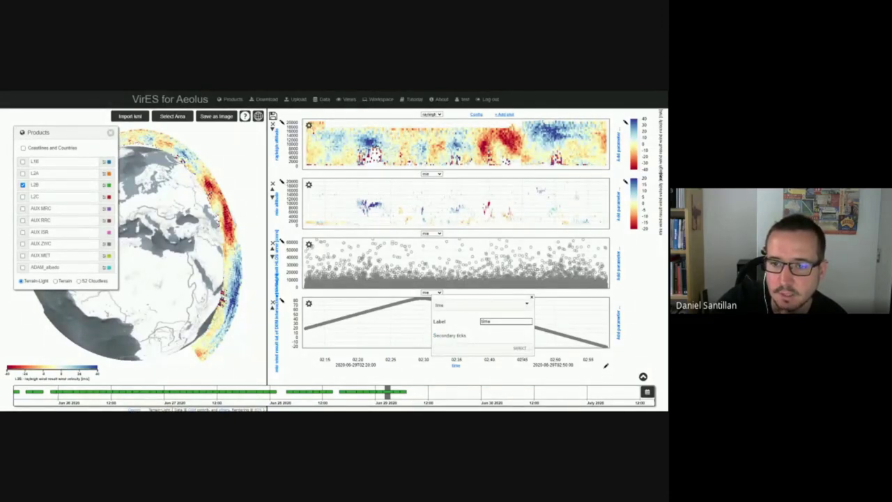
pyautogui.click(512, 347)
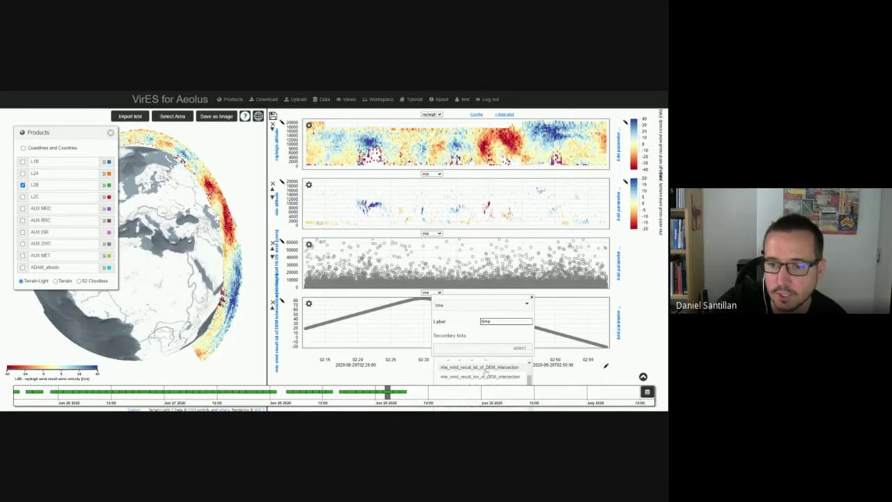
pyautogui.click(484, 367)
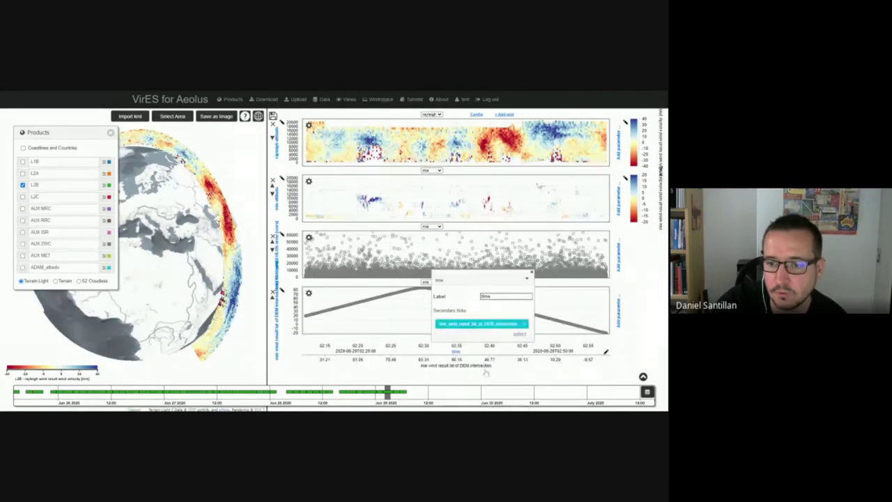